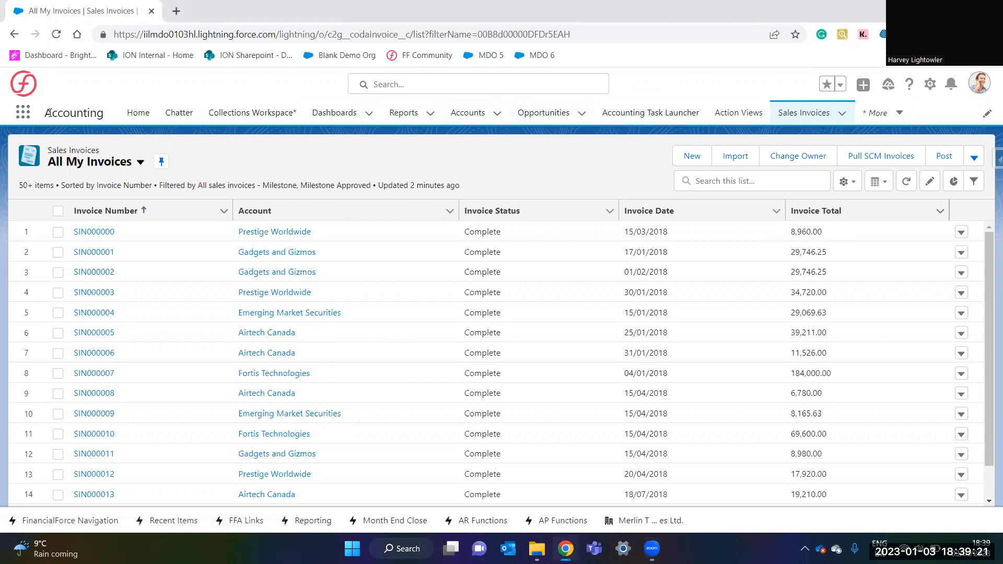
# - Find the Accounting app by searching for "accounting" and open it
pyautogui.click(22, 112)
pyautogui.write('accounting')
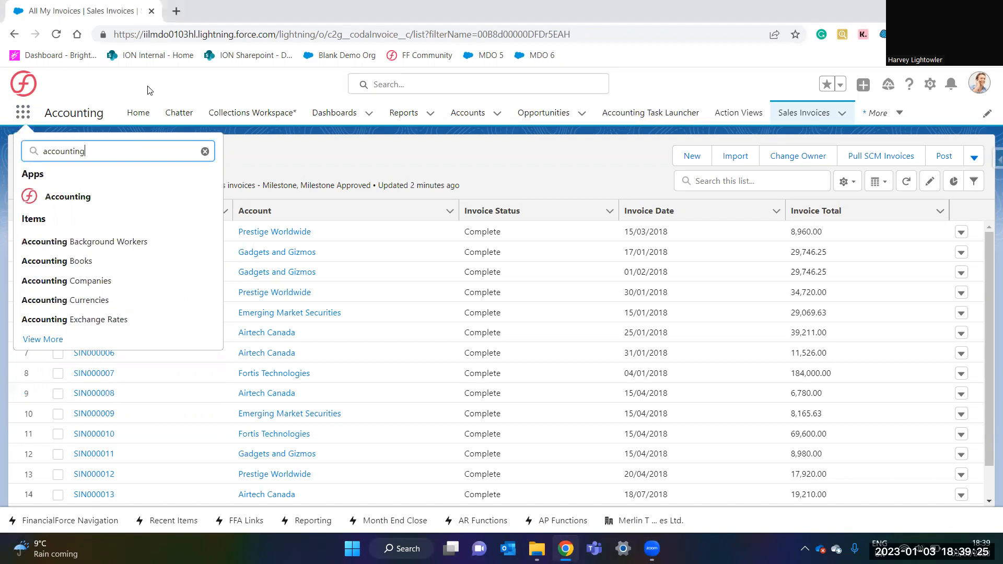
pyautogui.click(102, 205)
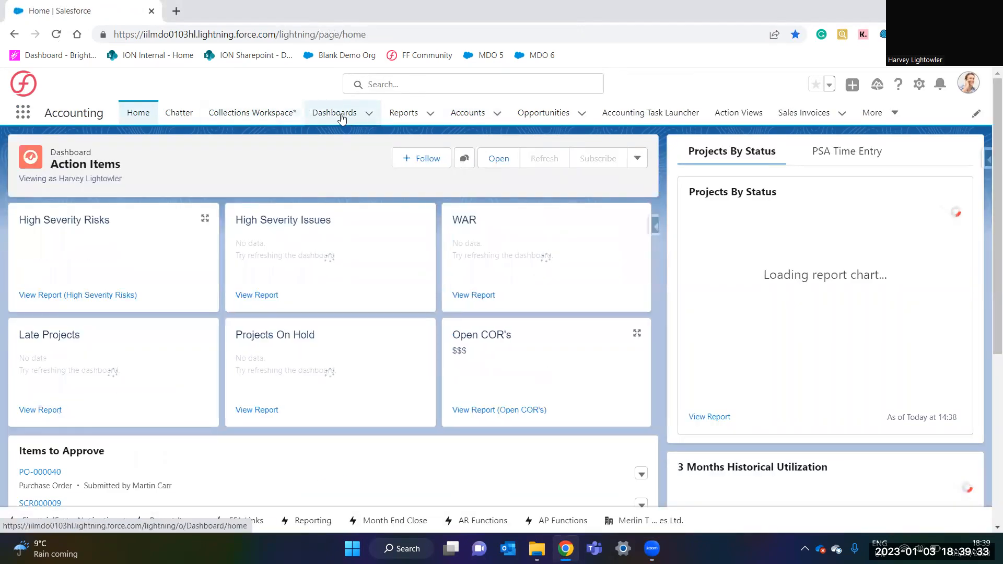
# - View the Dashboards page and the additional Accounting navigation items, ending back on the home page
pyautogui.click(346, 116)
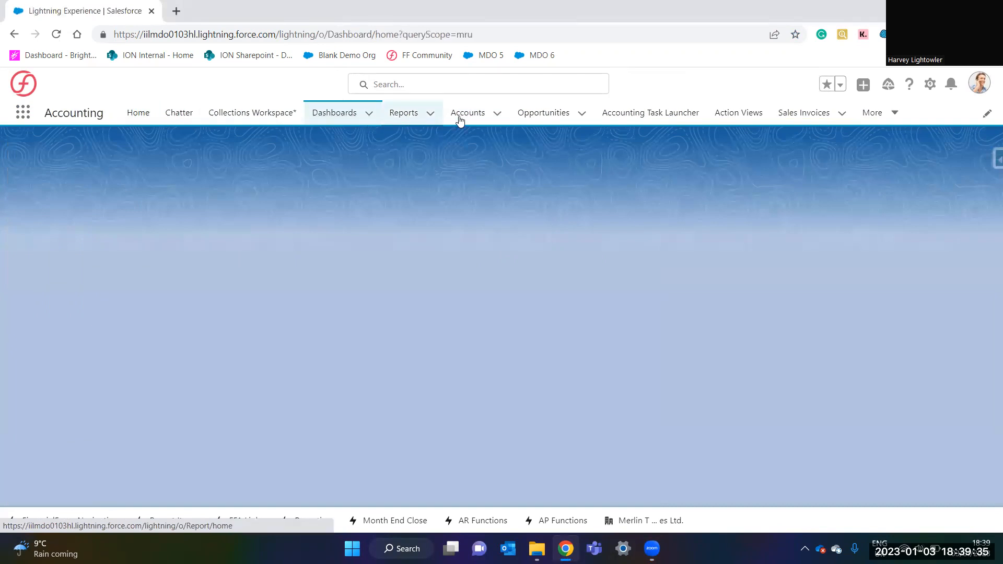
pyautogui.click(874, 116)
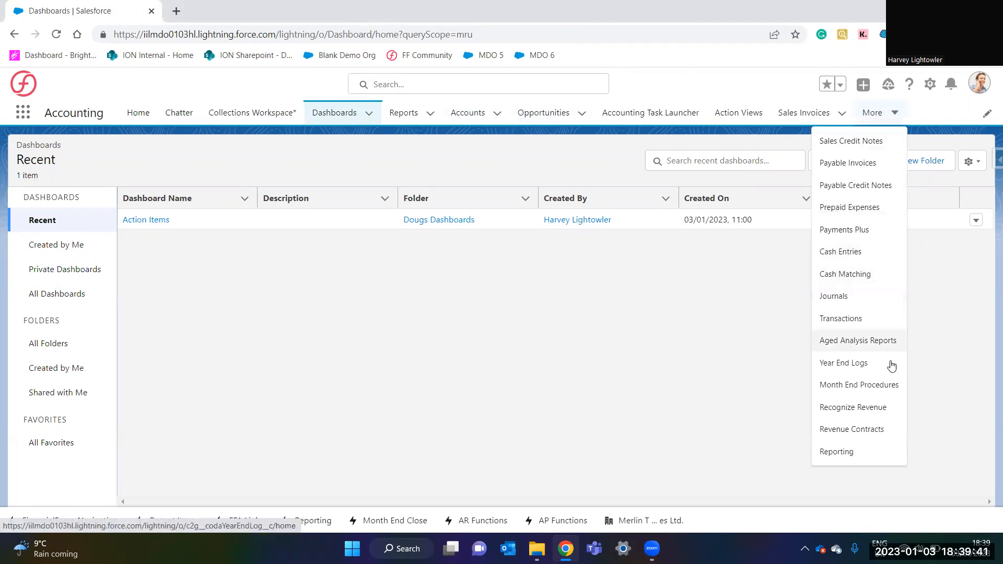
pyautogui.click(579, 173)
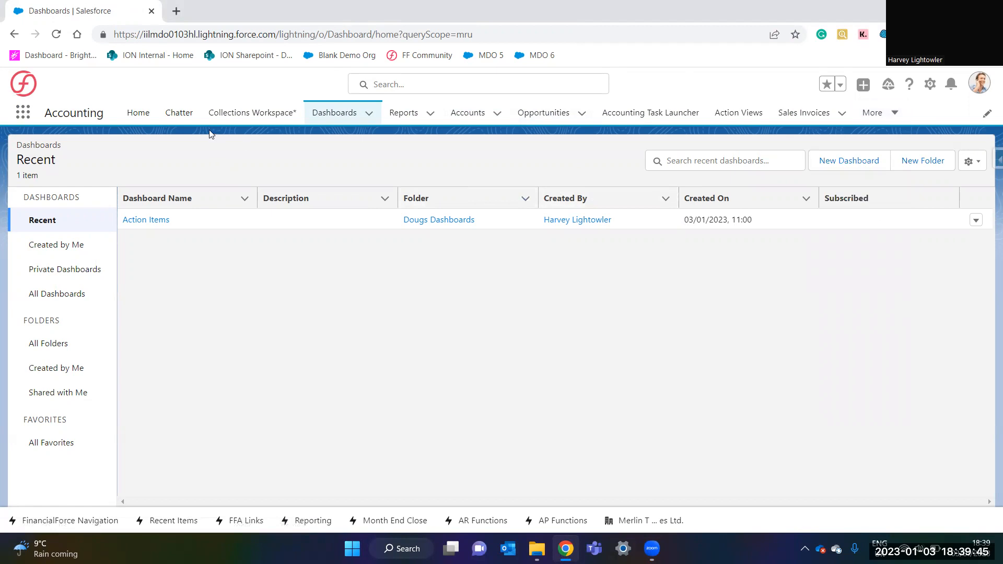
pyautogui.click(137, 112)
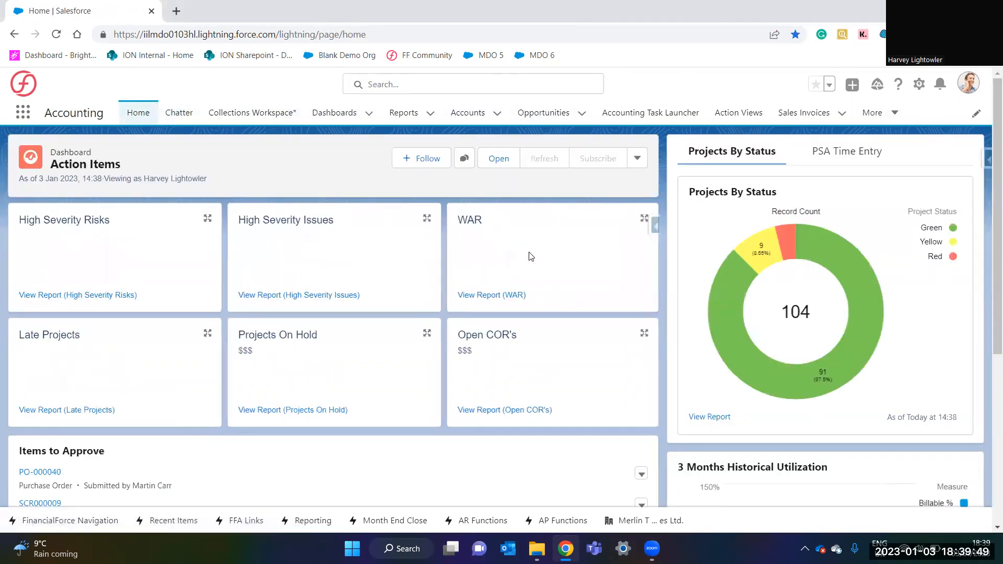
# - Look through the functional areas listed in the FinancialForce Navigation utility and minimize it
pyautogui.click(73, 524)
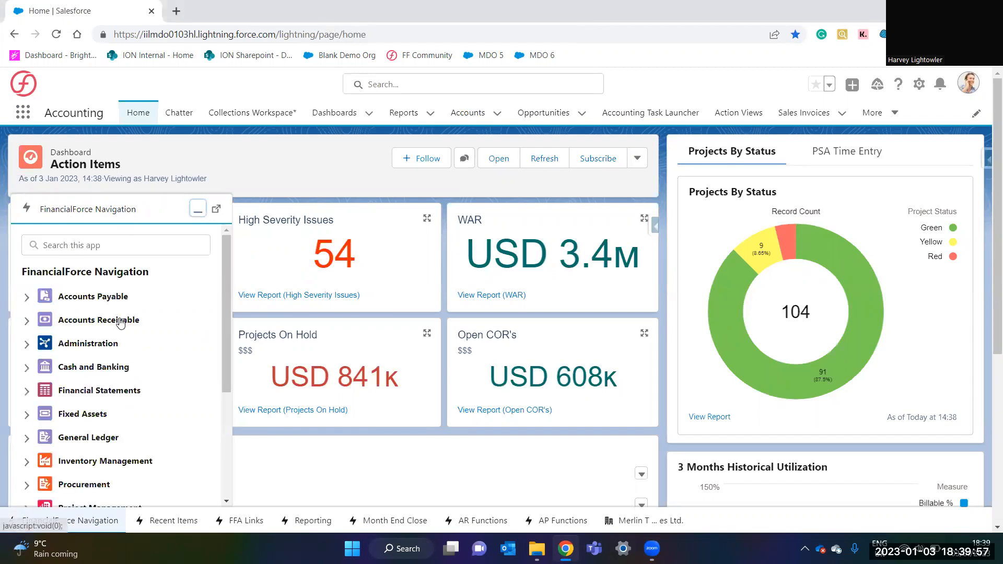
pyautogui.scroll(-3, 119, 324)
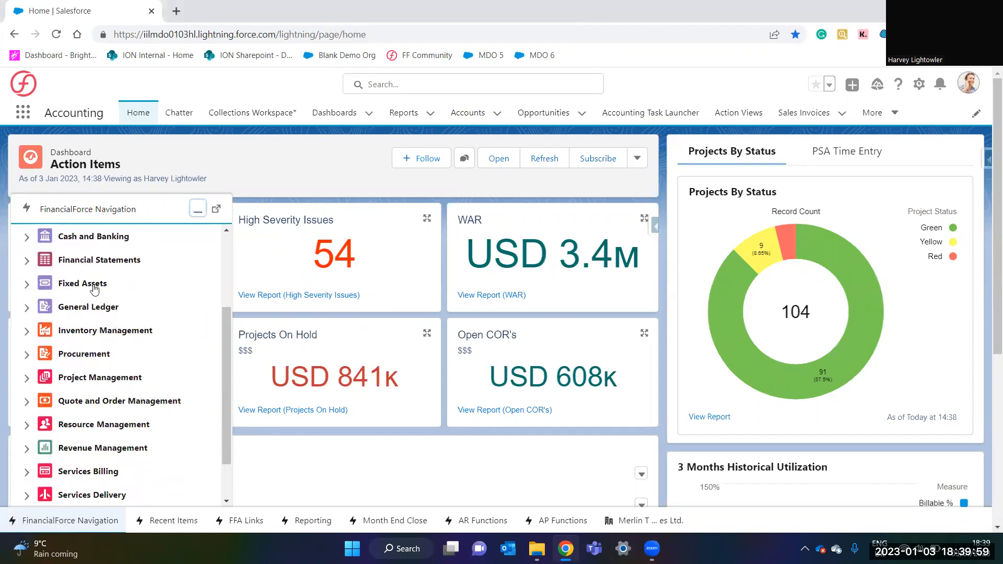
pyautogui.scroll(3, 89, 316)
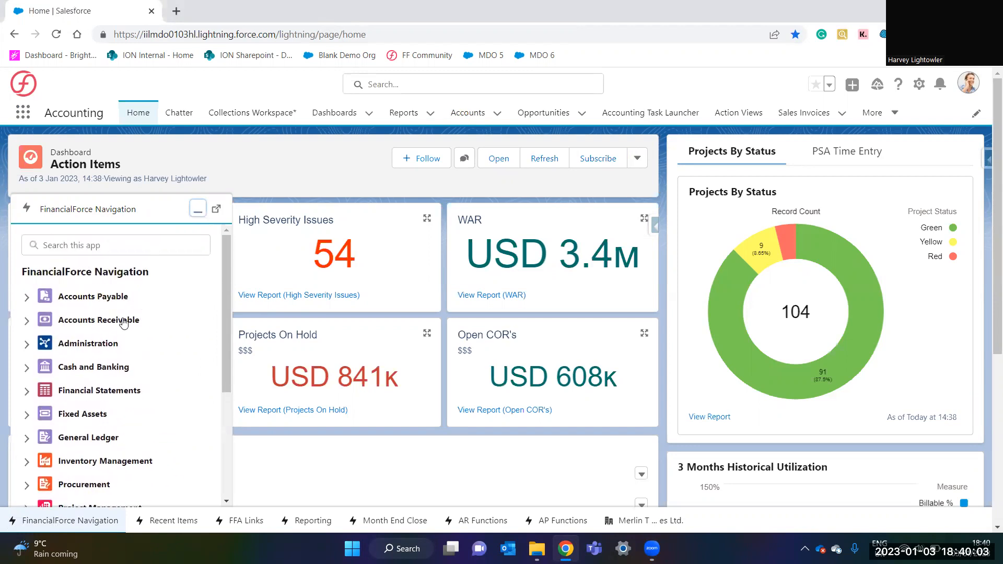
pyautogui.click(198, 209)
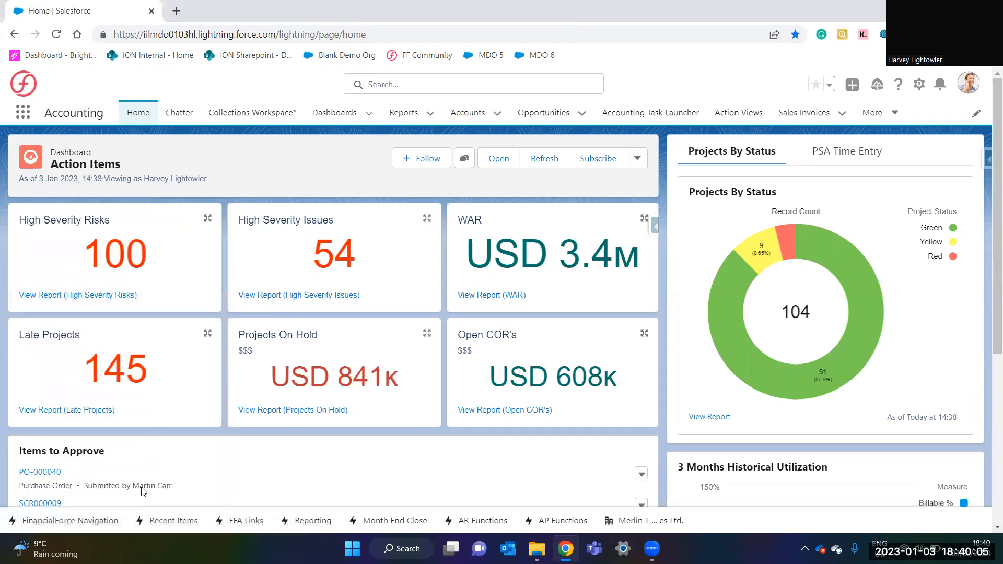
# - Review the Recent Items, FFA Links, Reporting and Current Company utilities, leaving them minimized
pyautogui.click(168, 520)
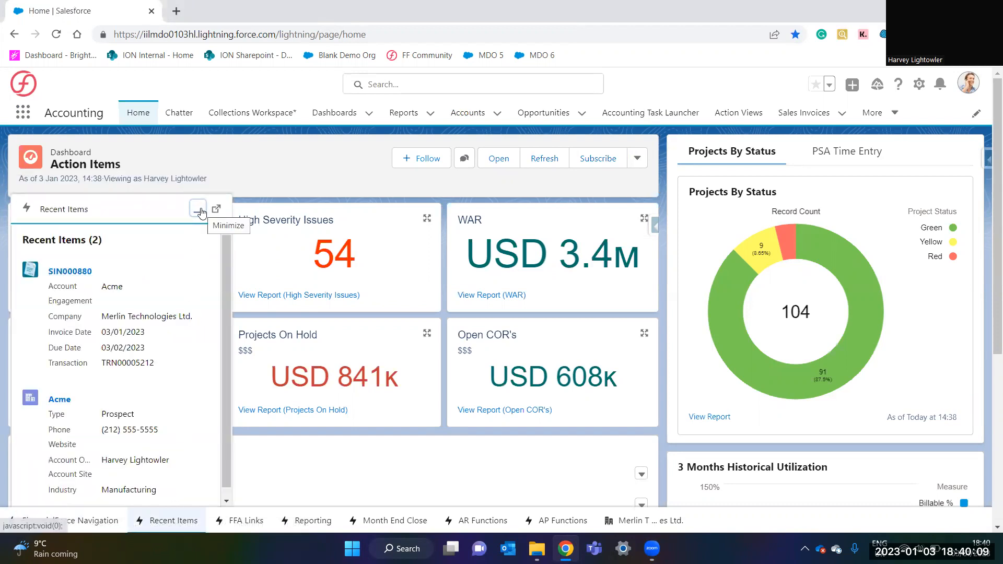
pyautogui.click(199, 210)
pyautogui.click(256, 522)
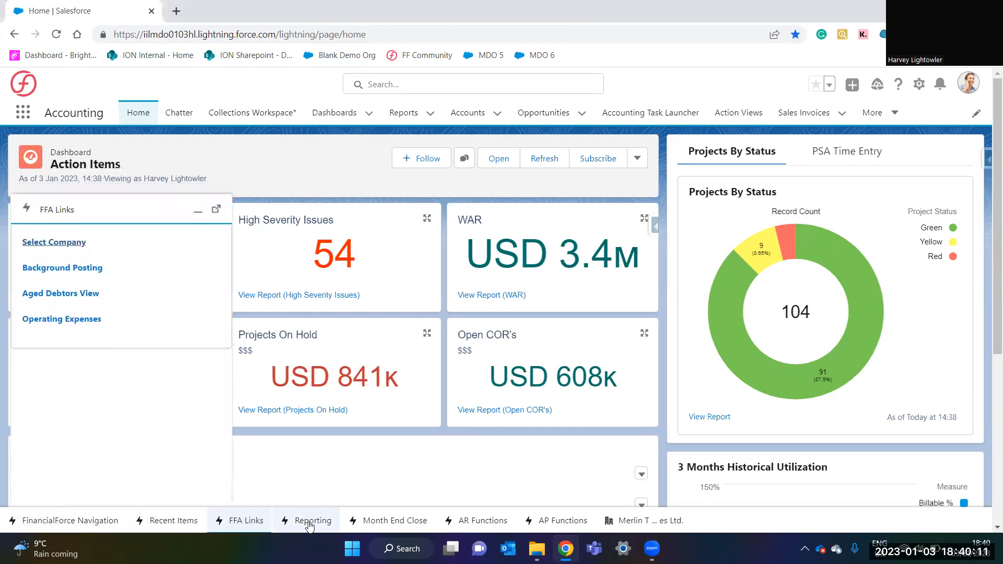
pyautogui.click(309, 524)
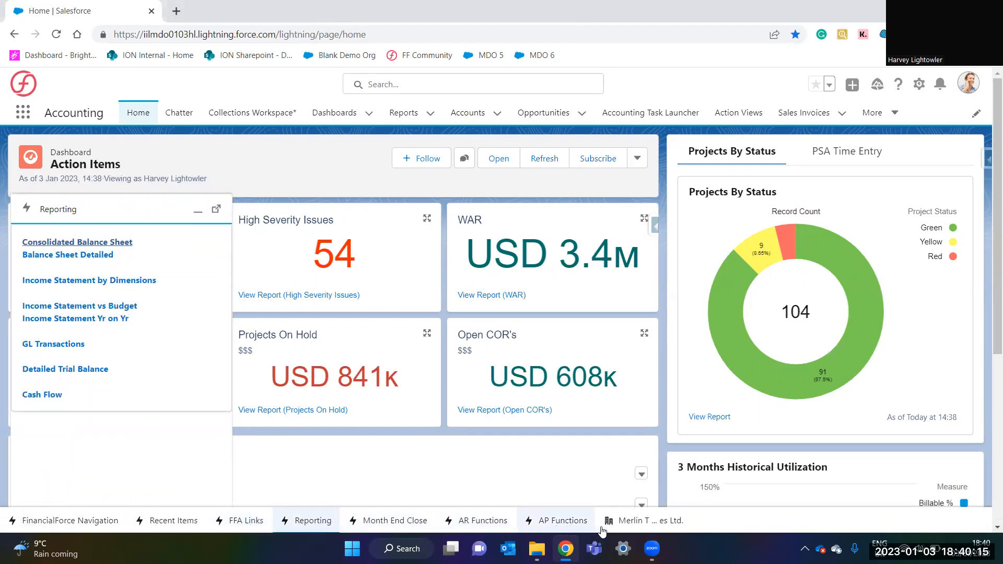
pyautogui.click(635, 531)
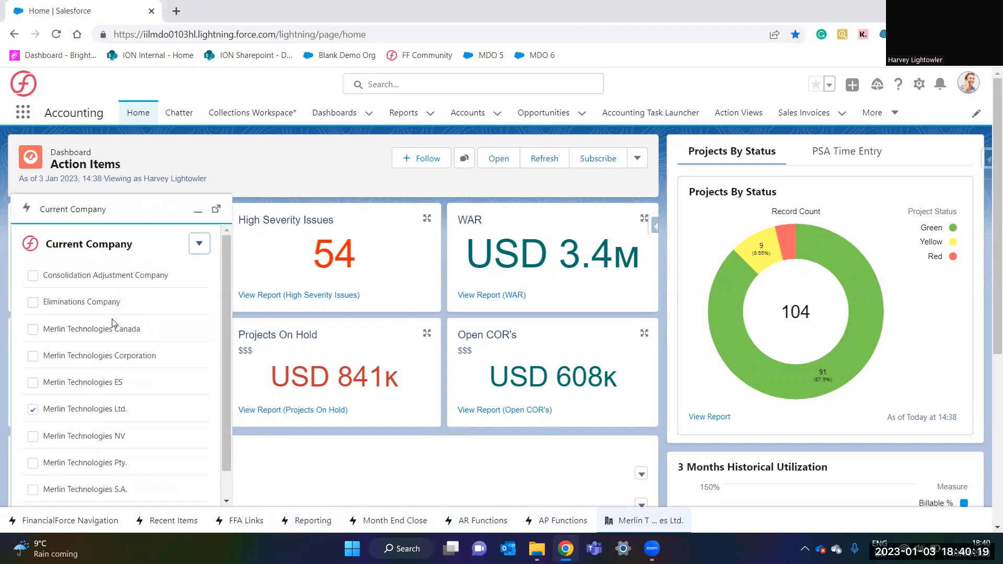
pyautogui.click(199, 216)
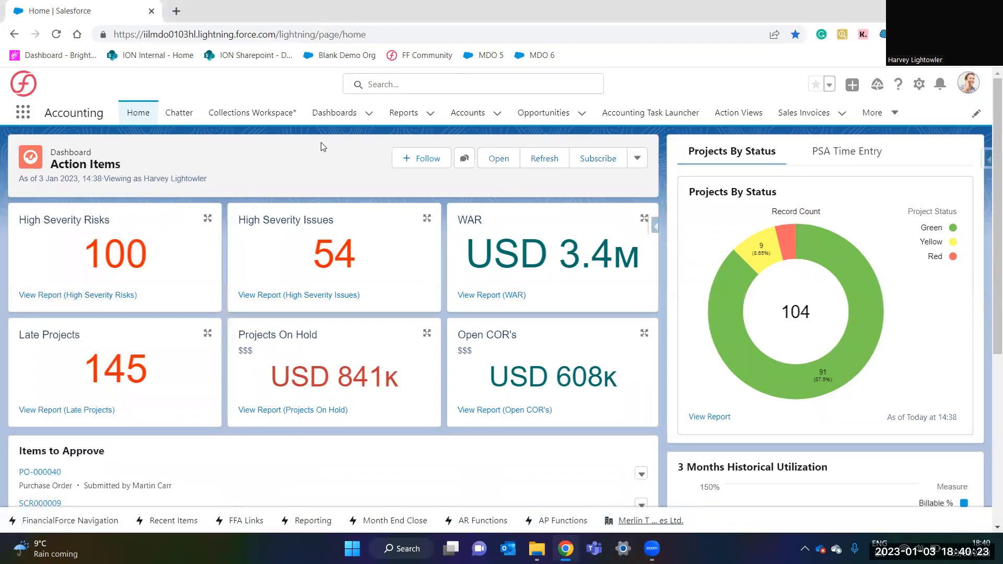
# - Search the available apps and items for "workspace" and open the Accounts Payable Workspace
pyautogui.click(22, 112)
pyautogui.write('wo')
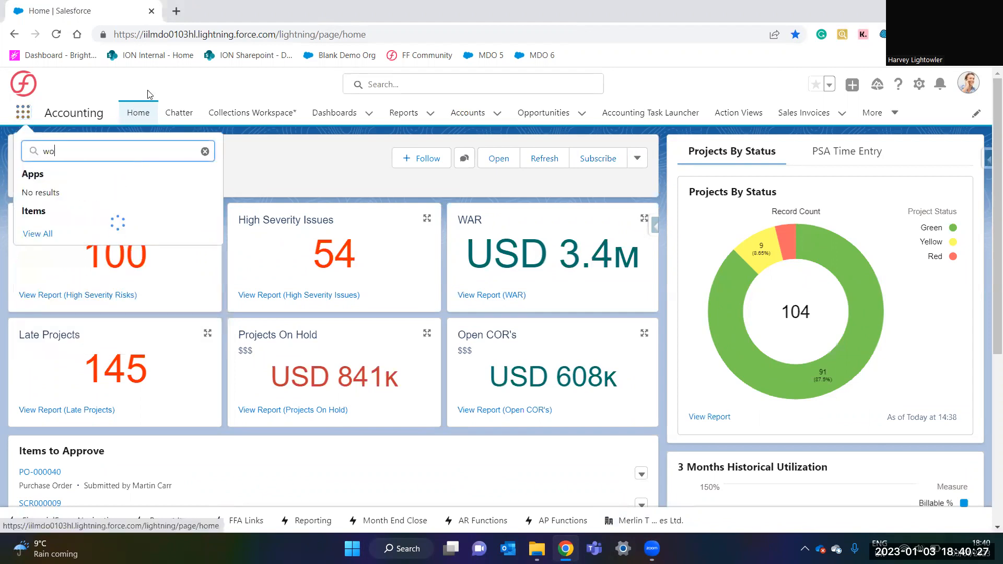
pyautogui.write('rkspace')
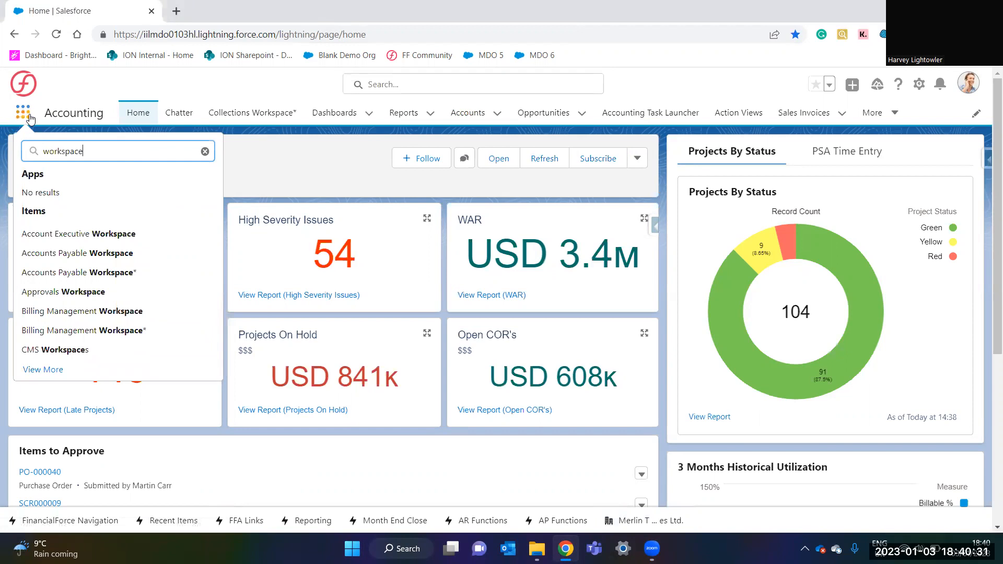
pyautogui.click(111, 254)
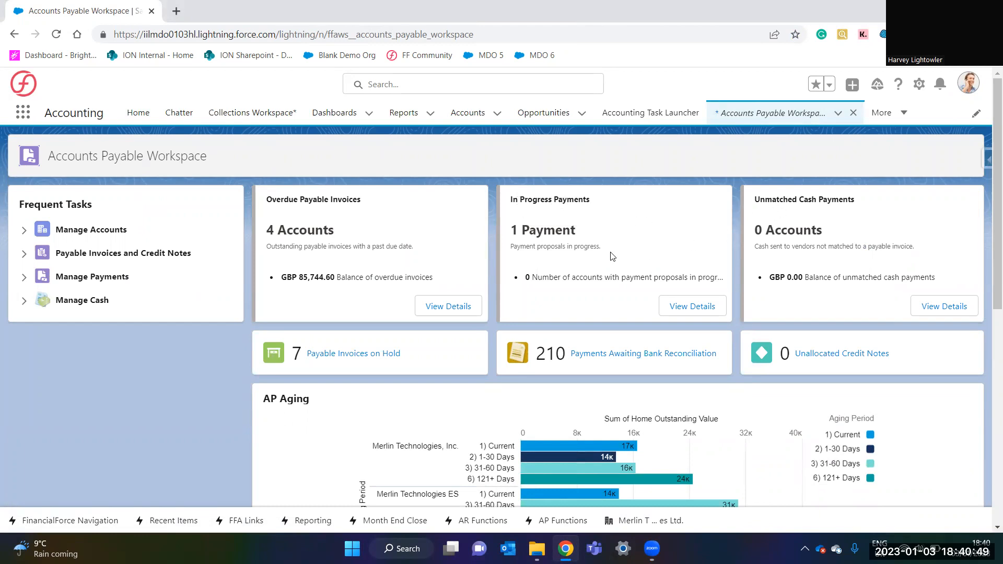
# - Examine the Accounts Payable Workspace, including its summary cards, AP Aging chart and In Progress Invoices list
pyautogui.scroll(-1, 612, 256)
pyautogui.scroll(-2, 505, 342)
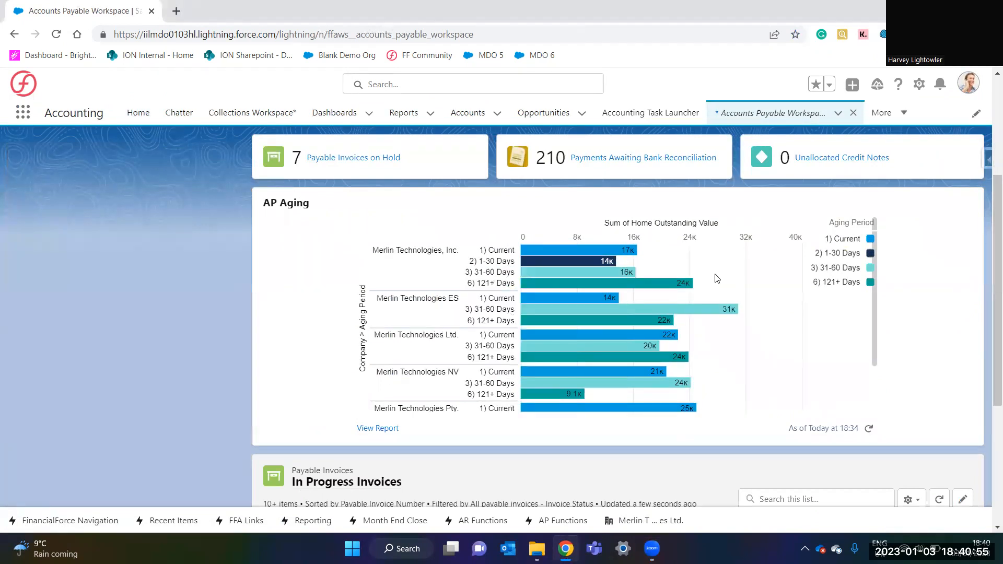
pyautogui.scroll(2, 717, 278)
pyautogui.scroll(-4, 466, 254)
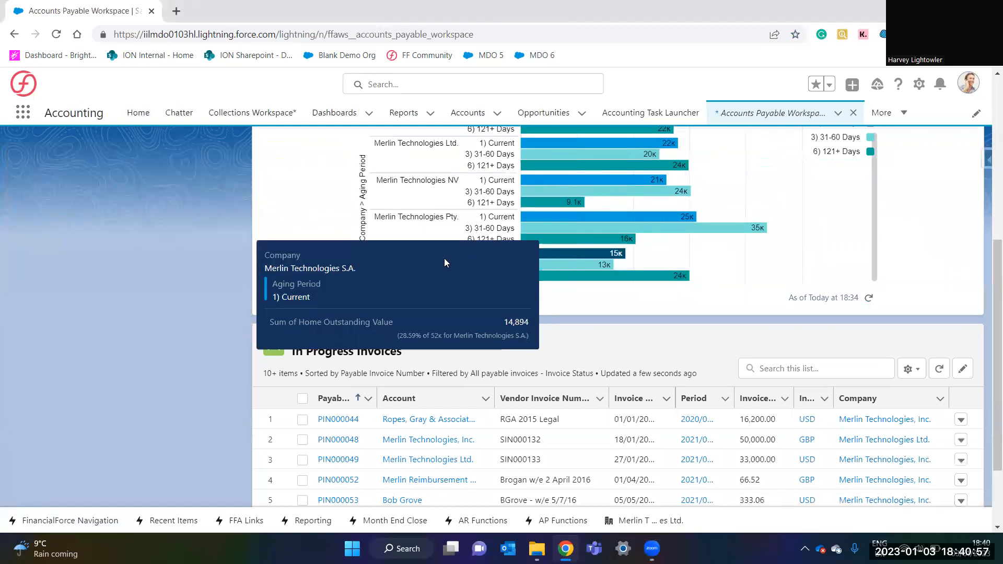
pyautogui.scroll(4, 466, 255)
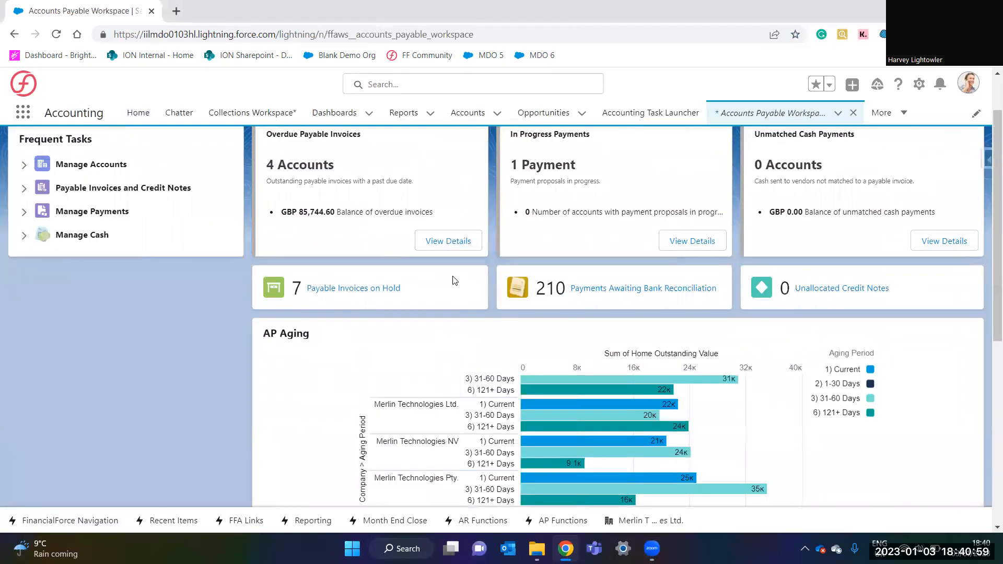
pyautogui.scroll(2, 586, 257)
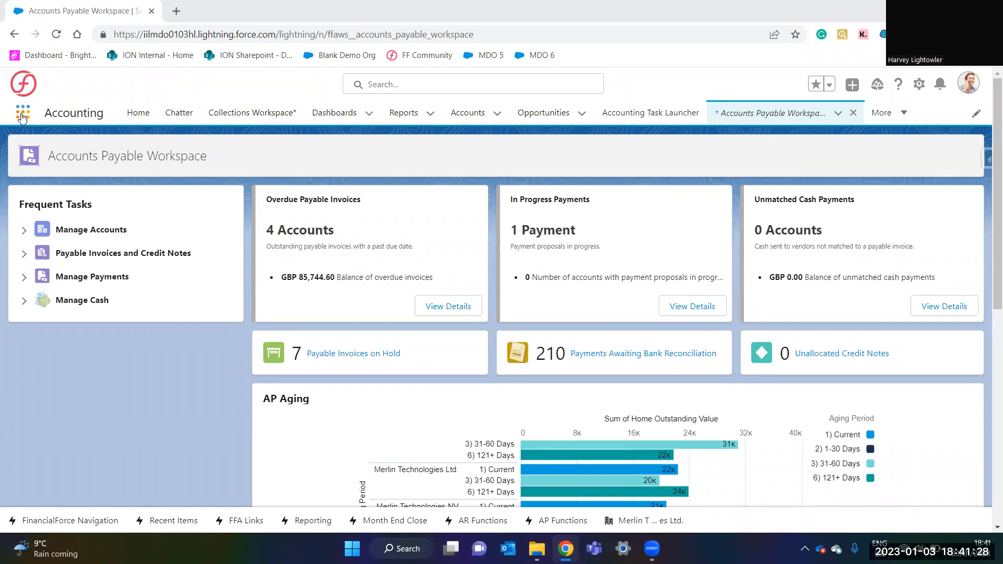
# - Open the Sales Invoices list and check which other Accounting navigation items are available
pyautogui.click(885, 112)
pyautogui.click(847, 163)
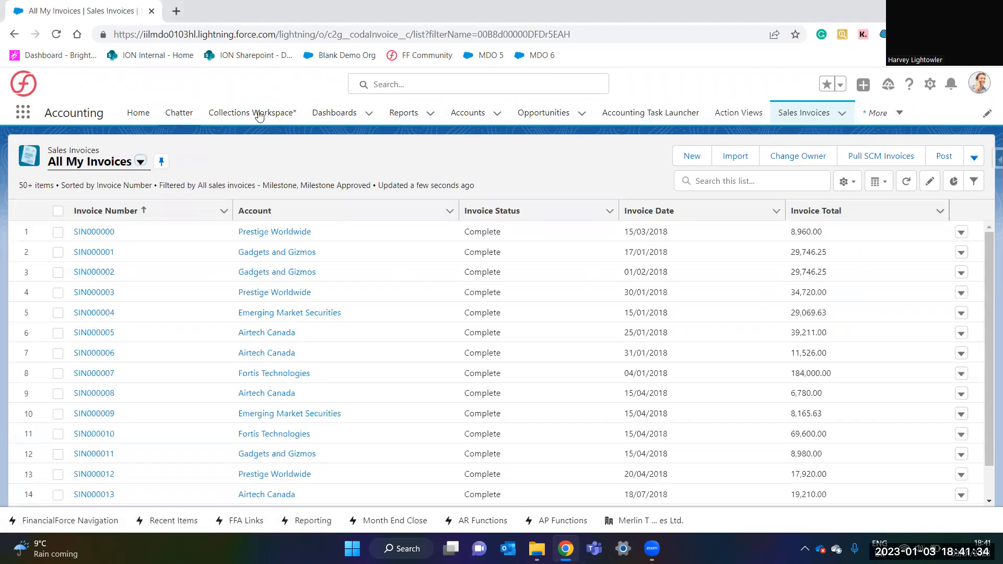
pyautogui.click(872, 114)
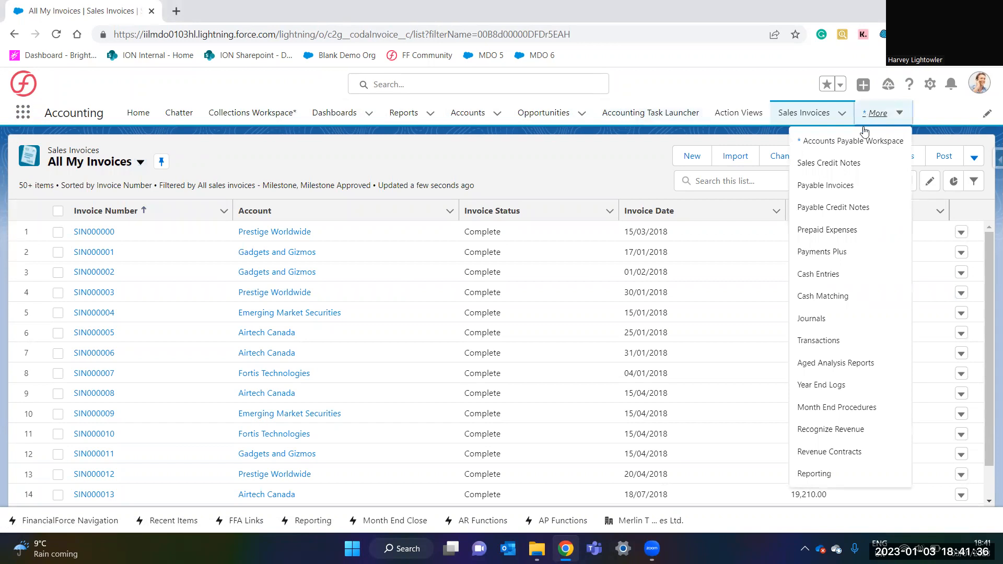
pyautogui.click(307, 156)
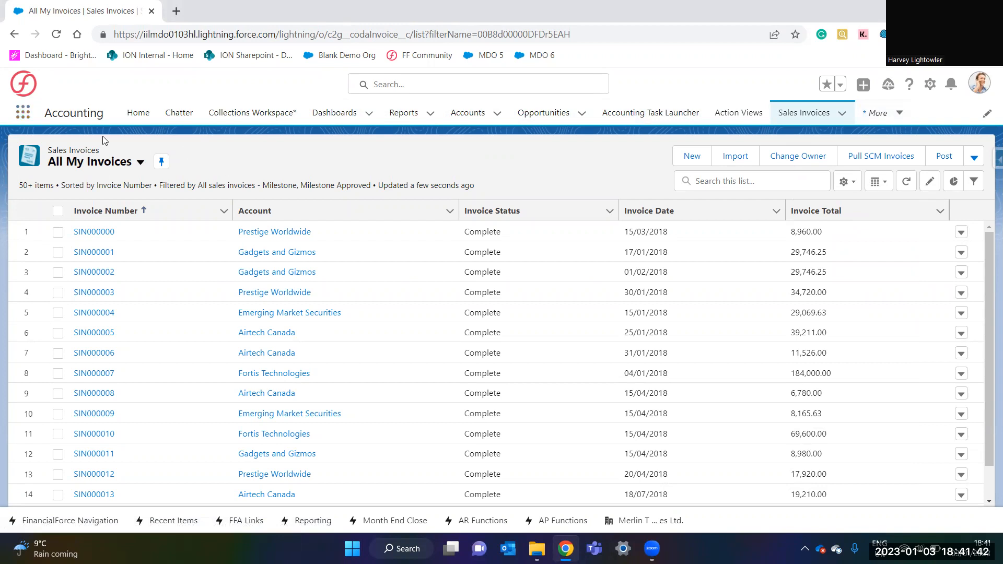
# - Browse the available sales invoice list views and switch to All Sales Invoices
pyautogui.click(140, 163)
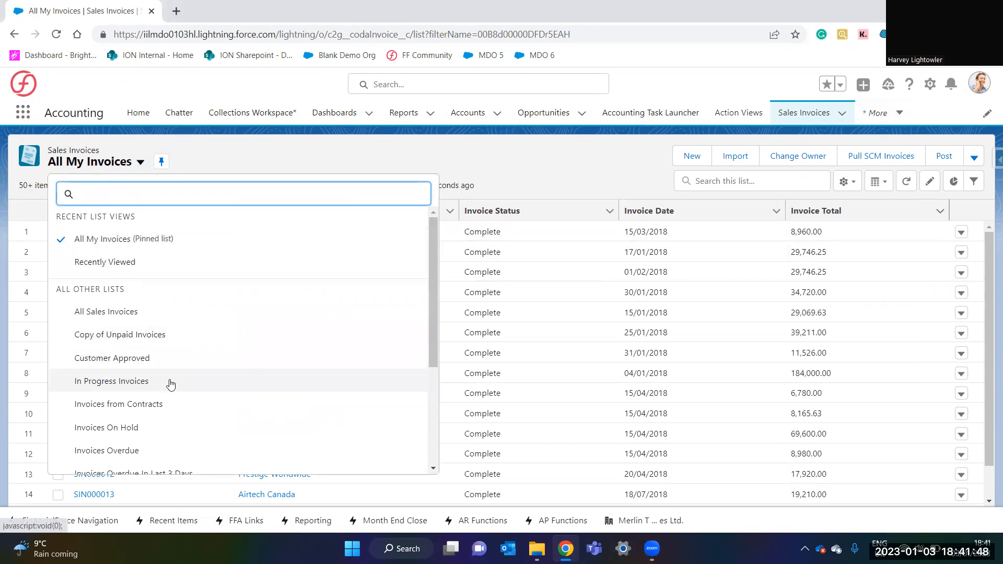
pyautogui.scroll(-1, 157, 413)
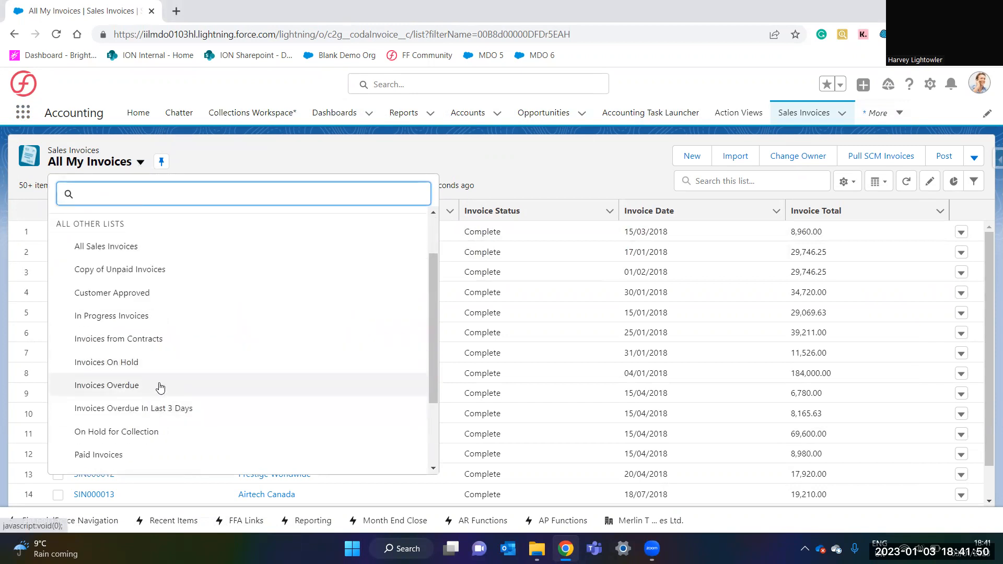
pyautogui.scroll(1, 157, 366)
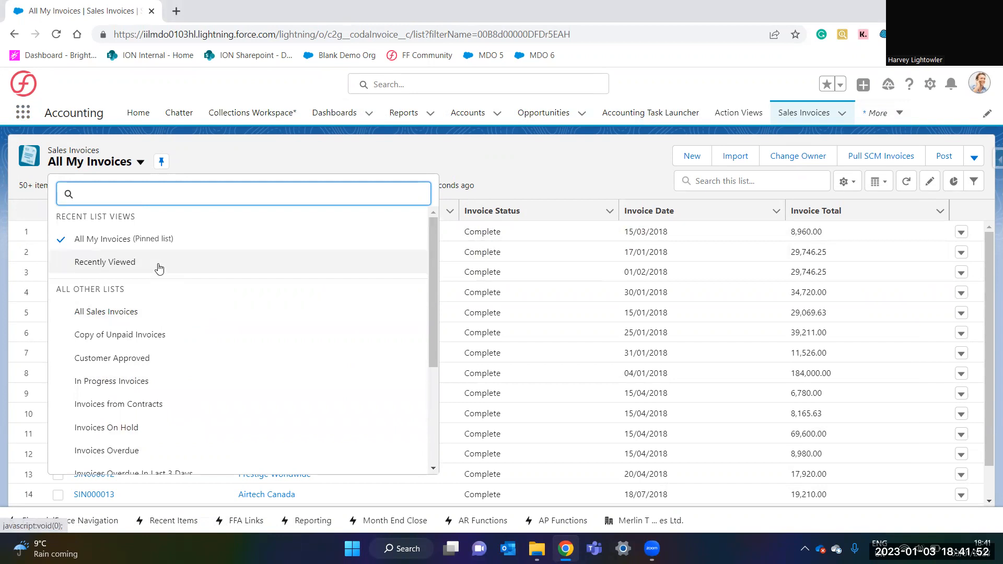
pyautogui.click(243, 152)
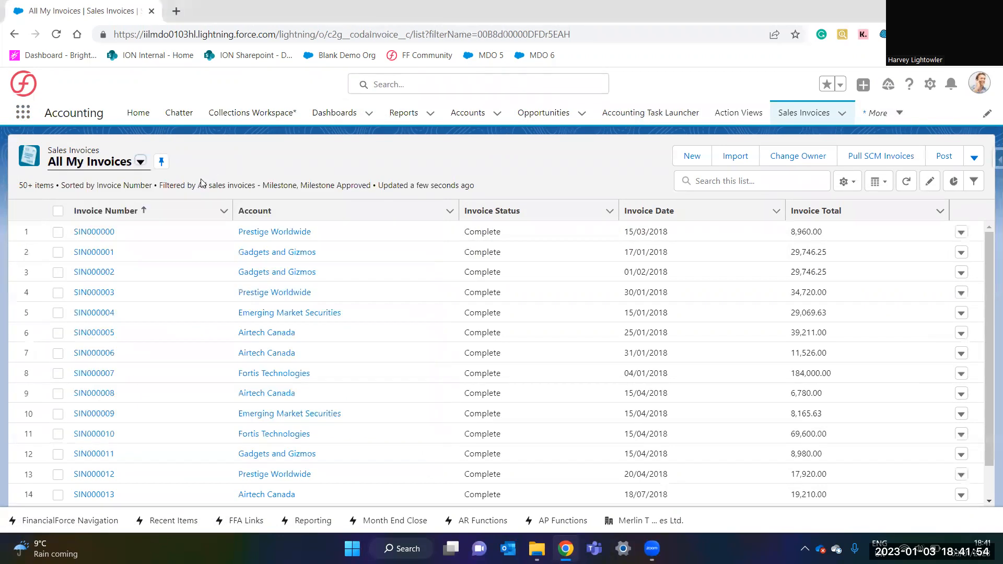
pyautogui.click(140, 162)
pyautogui.click(124, 311)
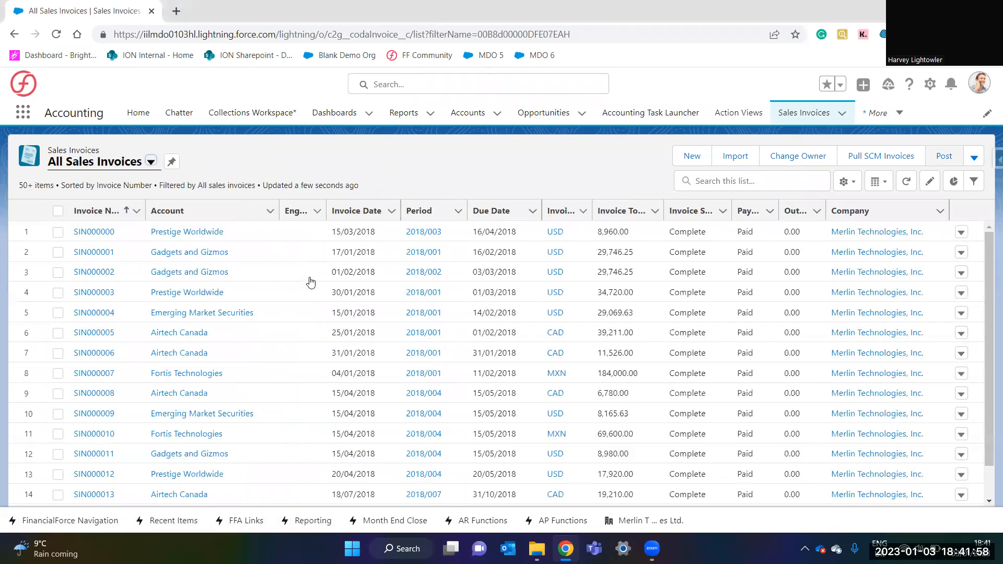
# - Inspect the filters and the displayed-field selection of the All Sales Invoices view without changing them
pyautogui.click(973, 183)
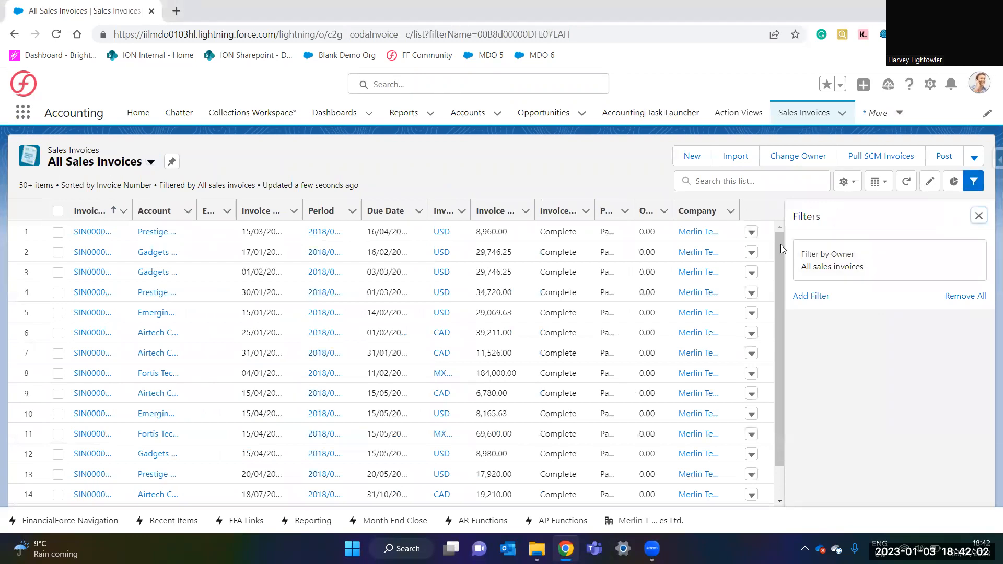
pyautogui.click(846, 181)
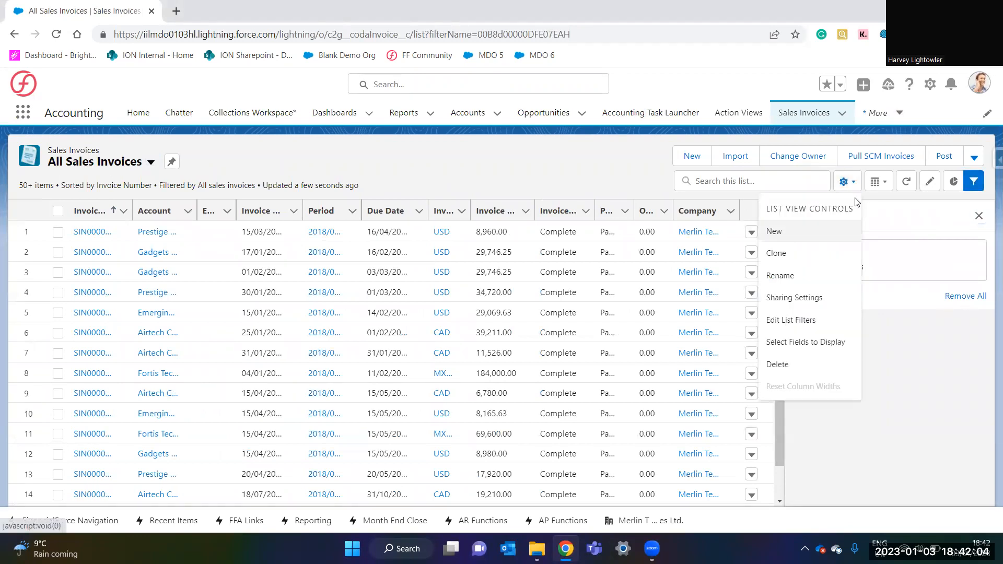
pyautogui.click(820, 326)
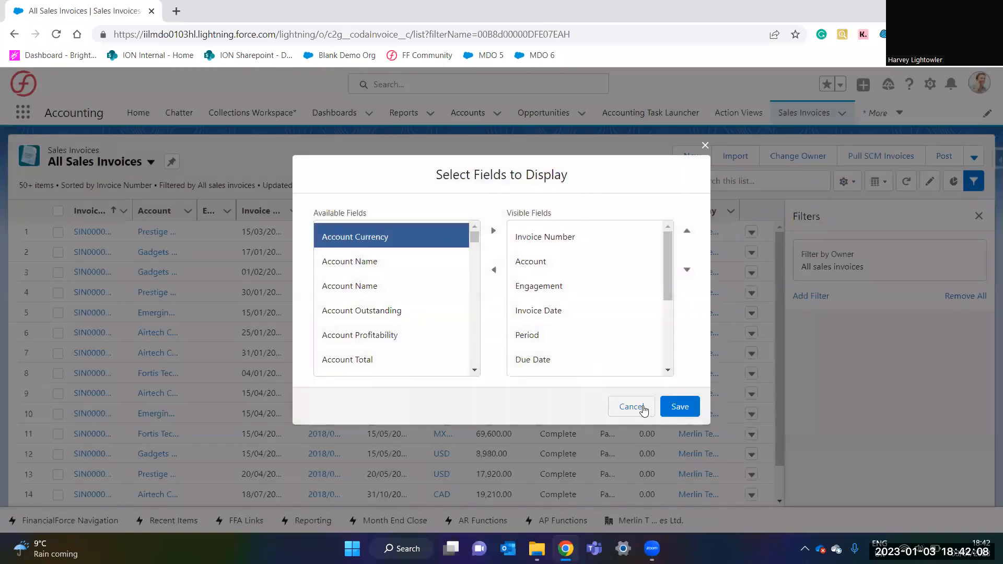
pyautogui.click(646, 408)
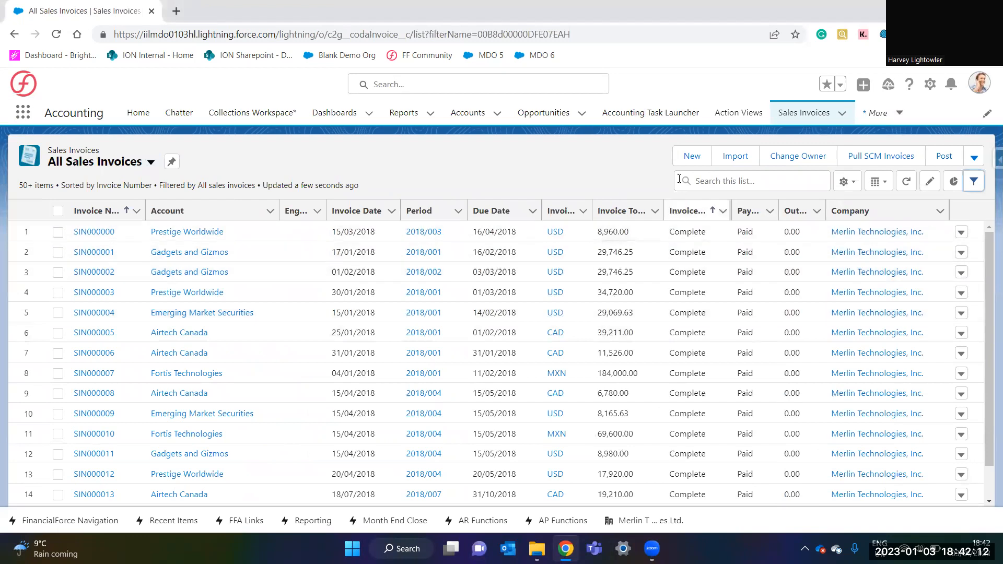
pyautogui.click(696, 157)
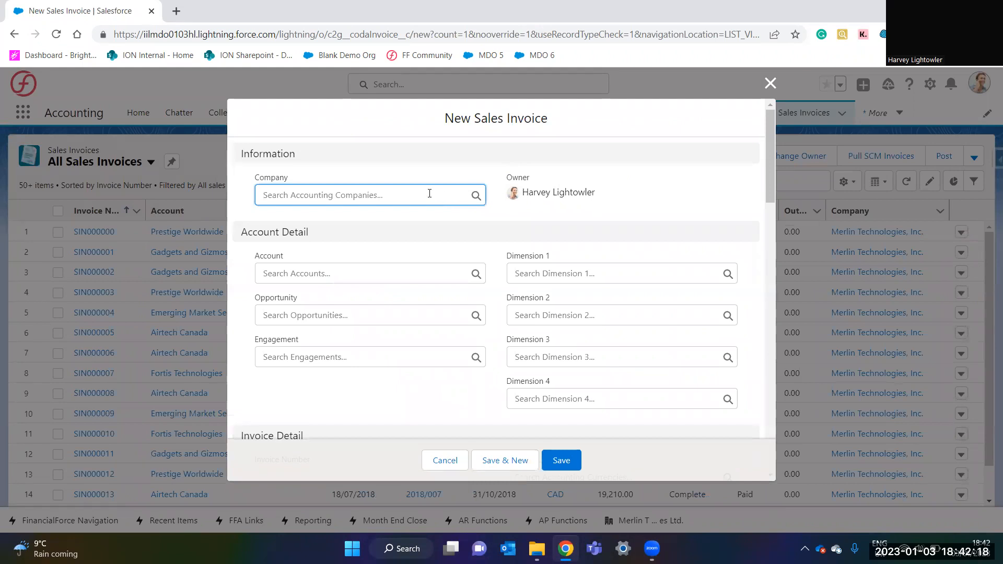
pyautogui.click(411, 194)
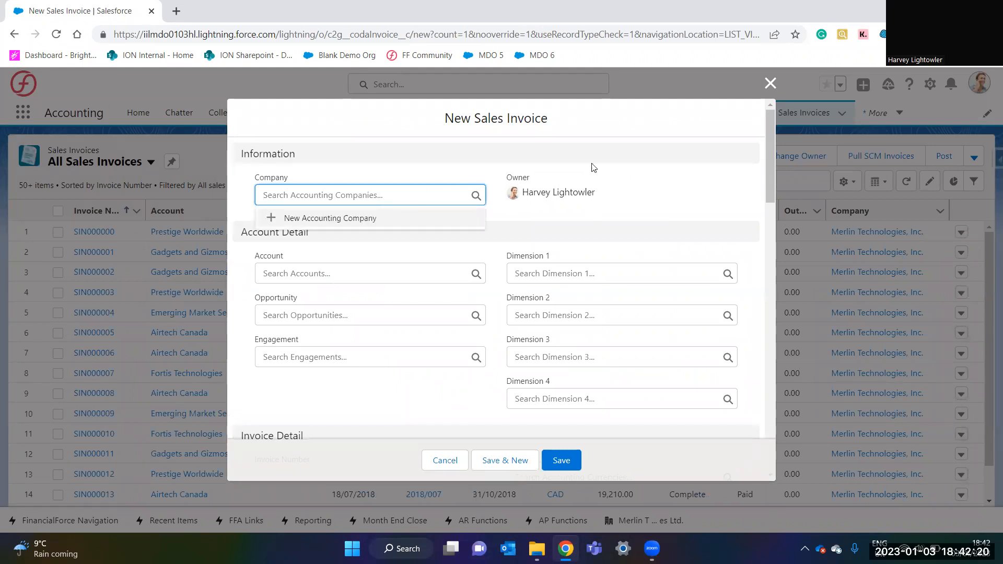
pyautogui.click(771, 84)
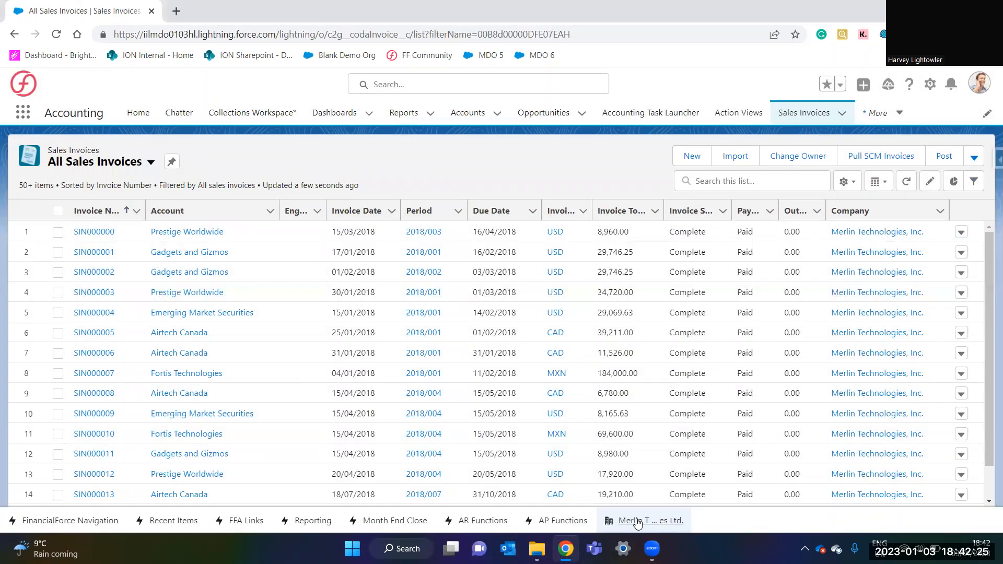
# - Check which accounting company is selected as the current company
pyautogui.click(634, 521)
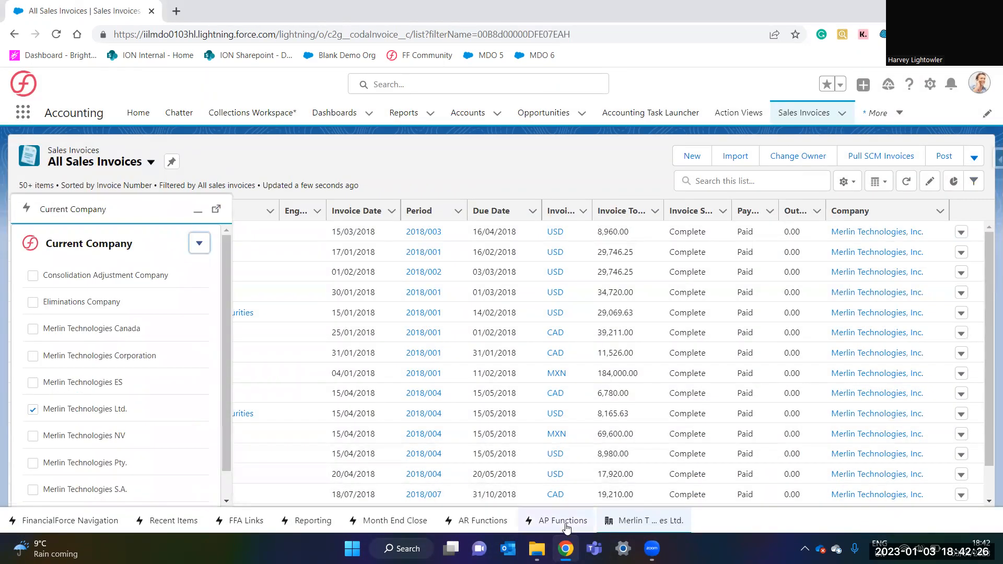
pyautogui.moveTo(42, 414); pyautogui.dragTo(123, 411)
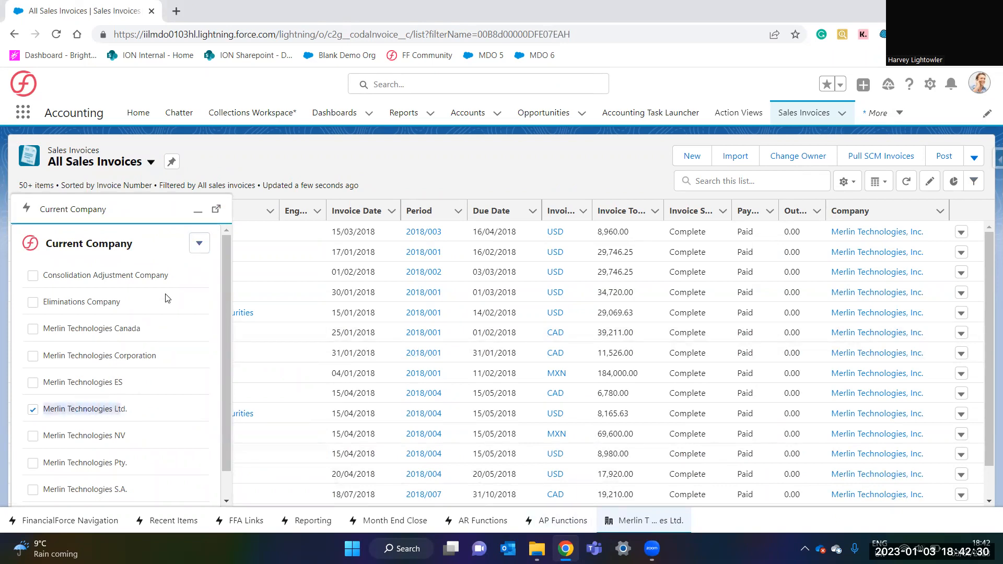
pyautogui.click(200, 213)
# - Start a new sales invoice with company Merlin Technologies Ltd. and account Acme
pyautogui.click(690, 156)
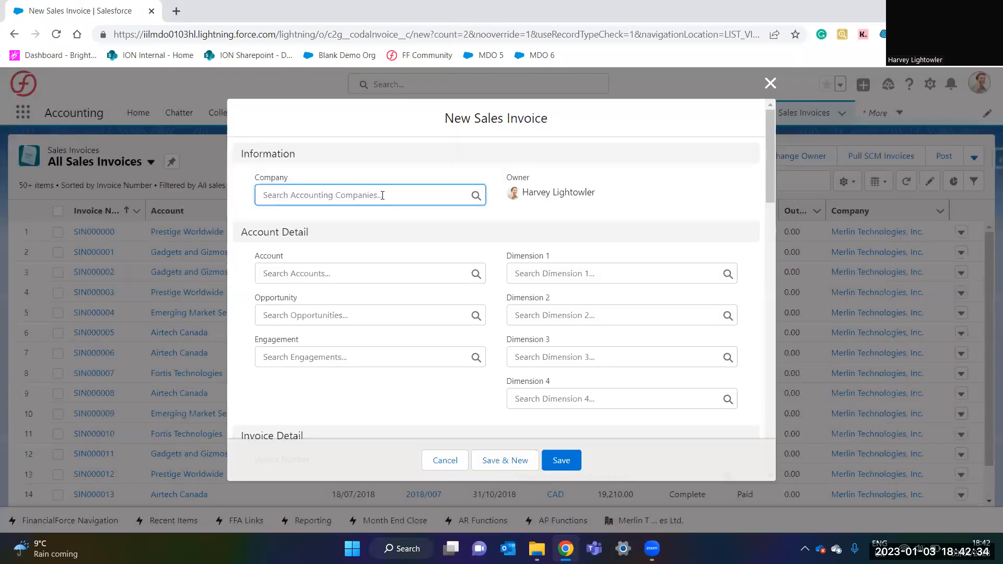
pyautogui.write('merlin tech')
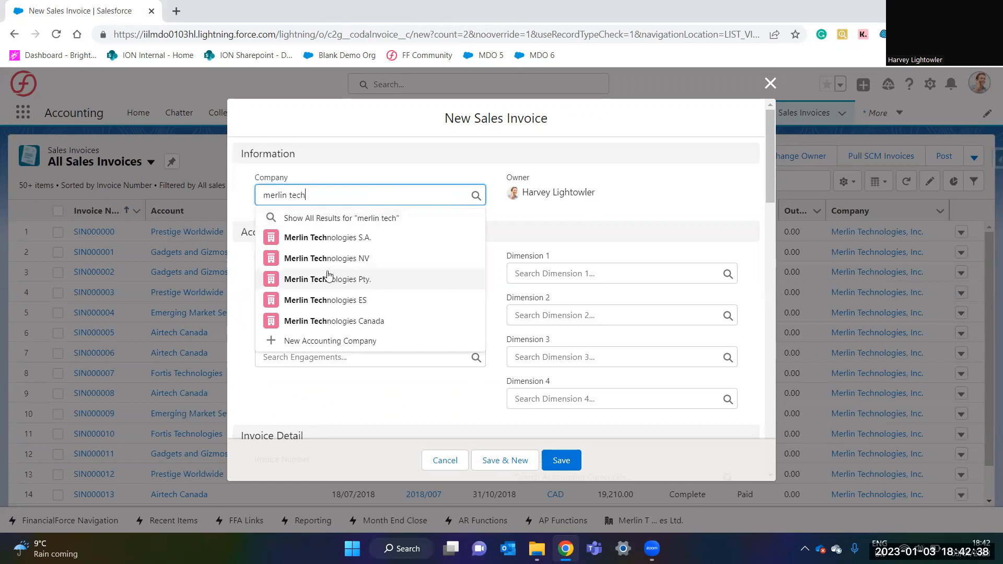
pyautogui.click(322, 217)
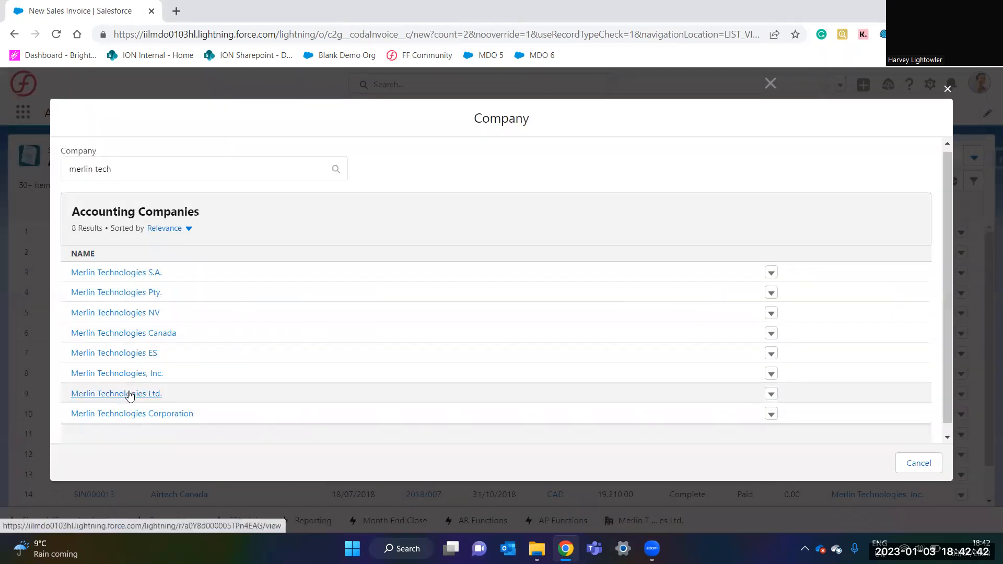
pyautogui.click(130, 394)
pyautogui.click(338, 274)
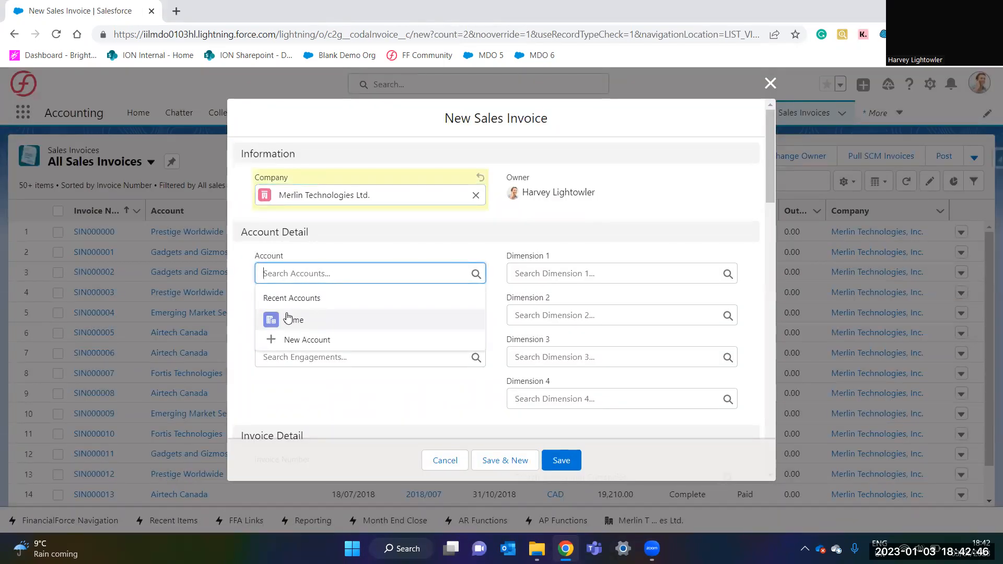
pyautogui.click(290, 321)
pyautogui.click(323, 339)
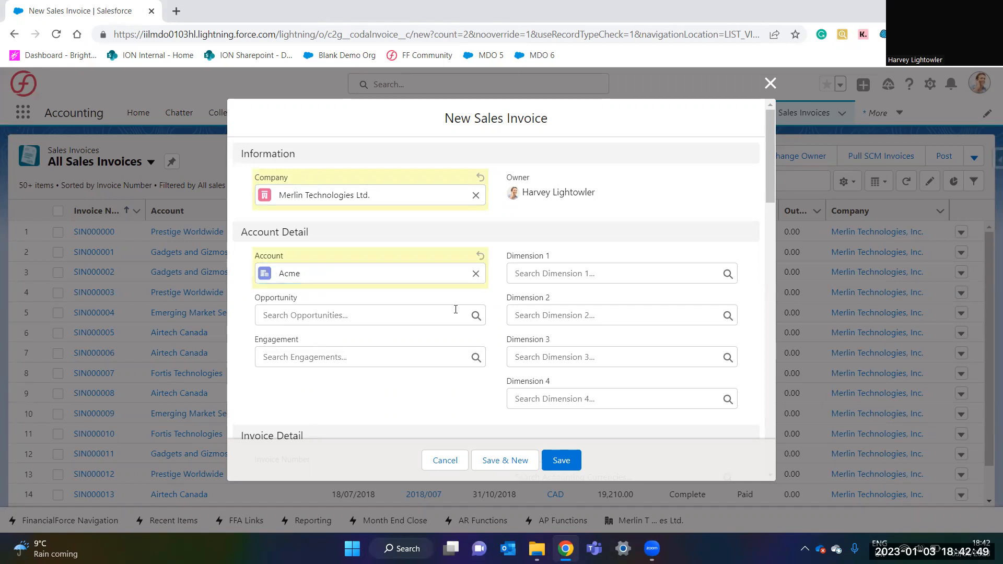
# - Find "uk" in the Dimension 1 lookup and assign United Kingdom to the invoice
pyautogui.click(561, 276)
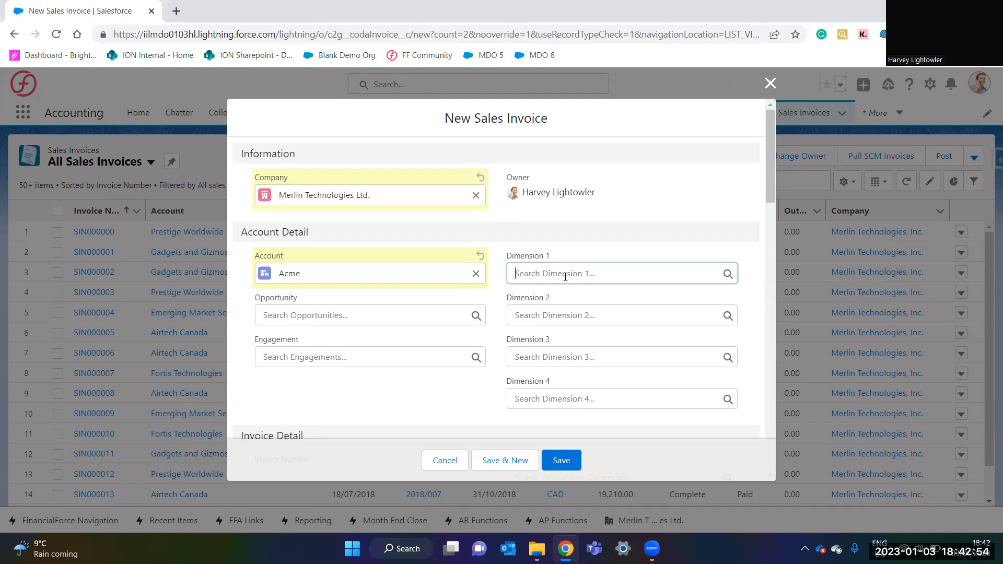
pyautogui.write('u')
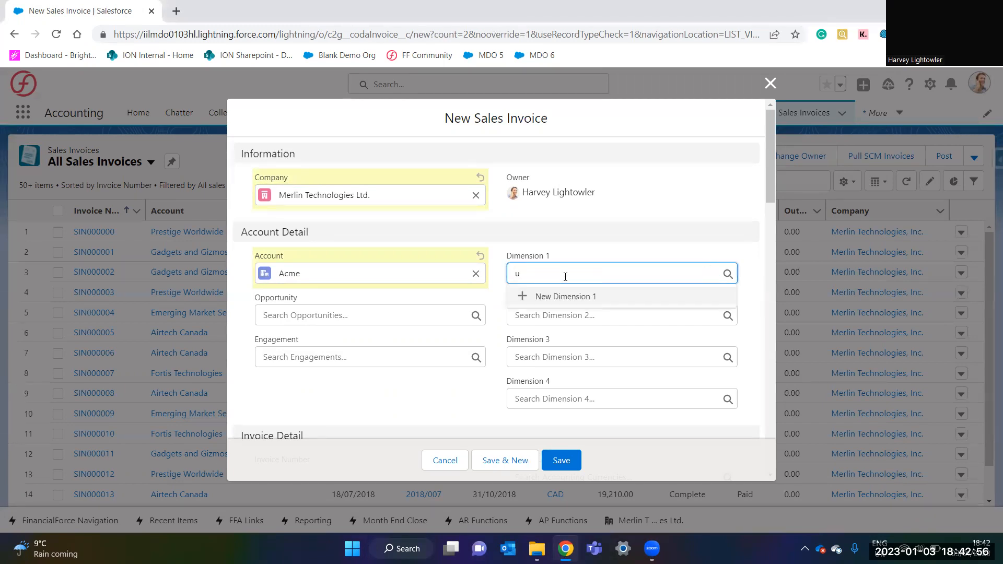
pyautogui.write('k')
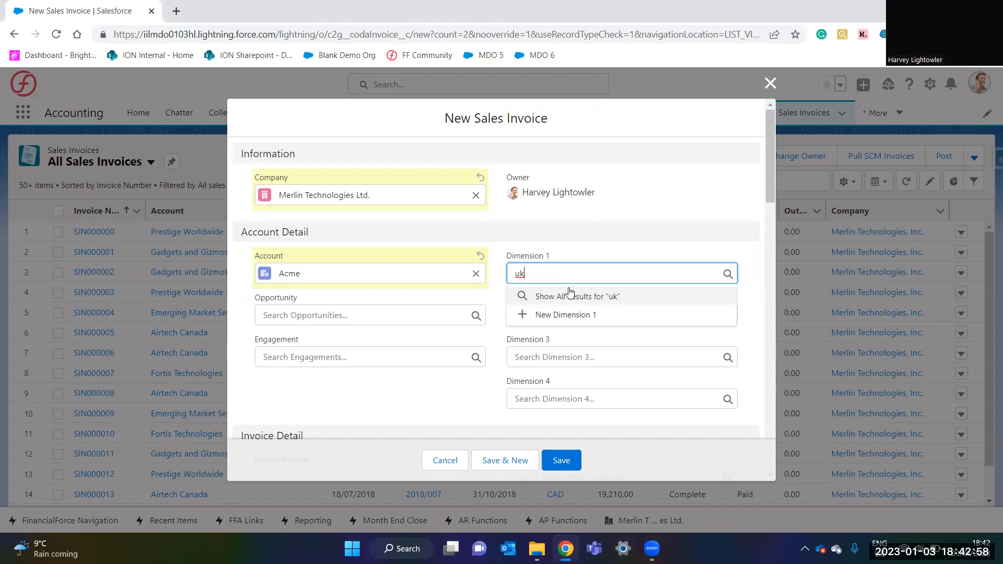
pyautogui.click(570, 294)
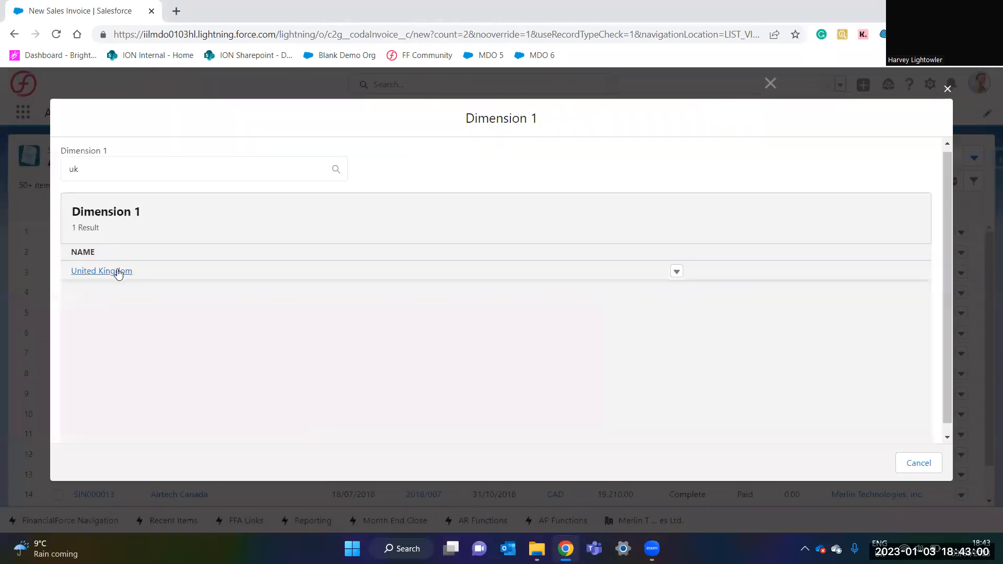
pyautogui.click(118, 271)
# - Set the invoice currency to the GBP of Merlin Technologies Ltd. and the due date to 03/01/2023
pyautogui.scroll(-2, 533, 366)
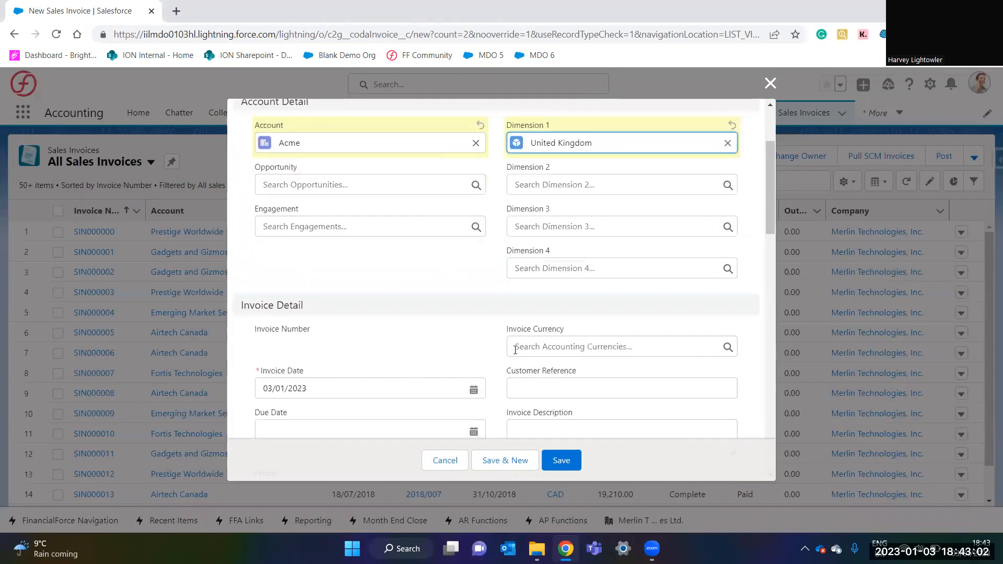
pyautogui.scroll(-1, 515, 350)
pyautogui.click(541, 281)
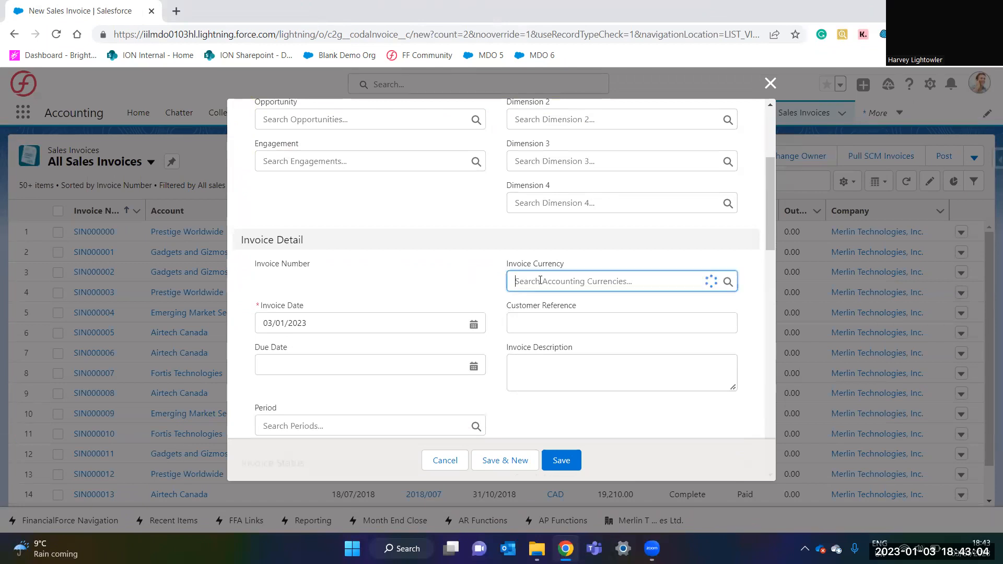
pyautogui.write('gbp')
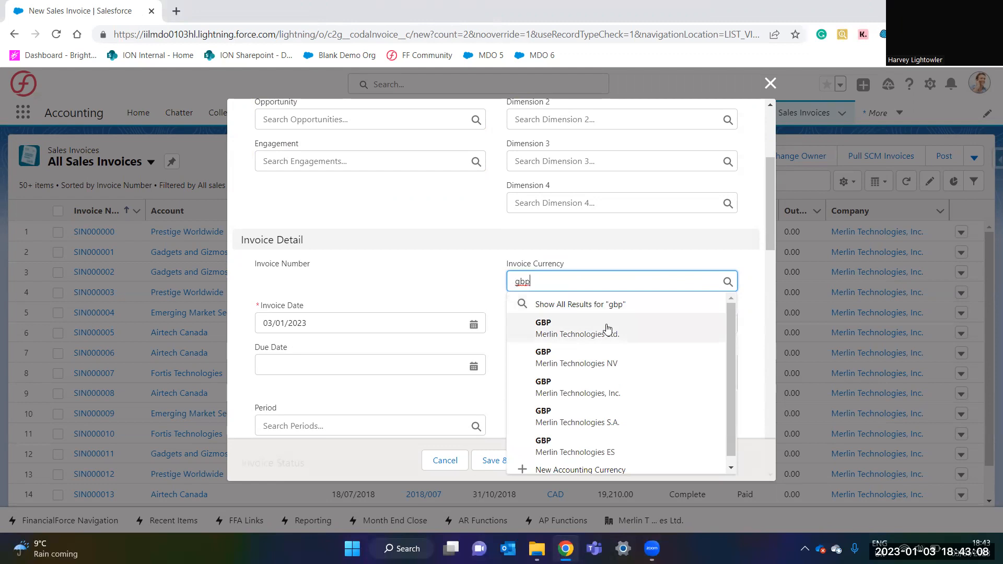
pyautogui.click(604, 330)
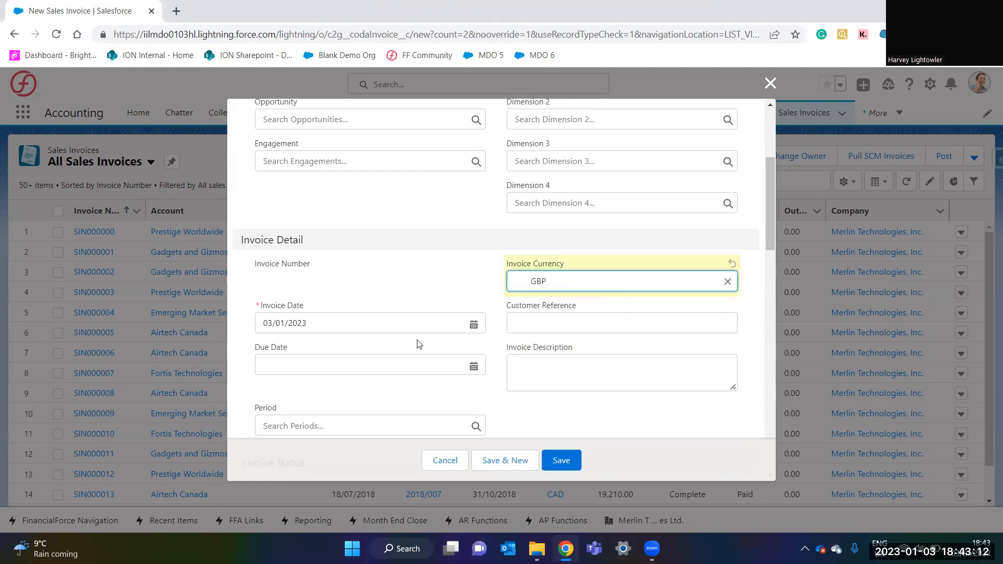
pyautogui.click(396, 363)
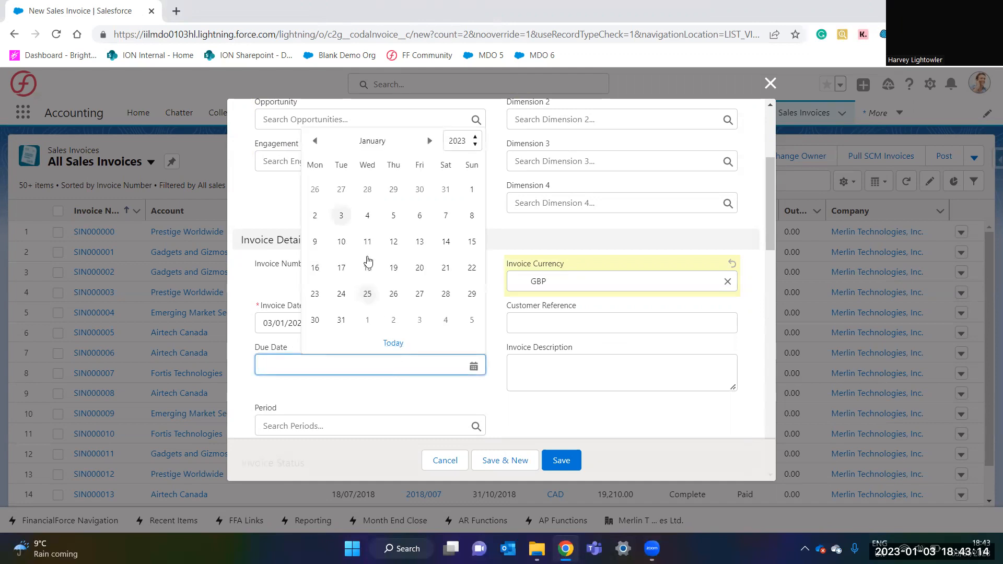
pyautogui.click(342, 216)
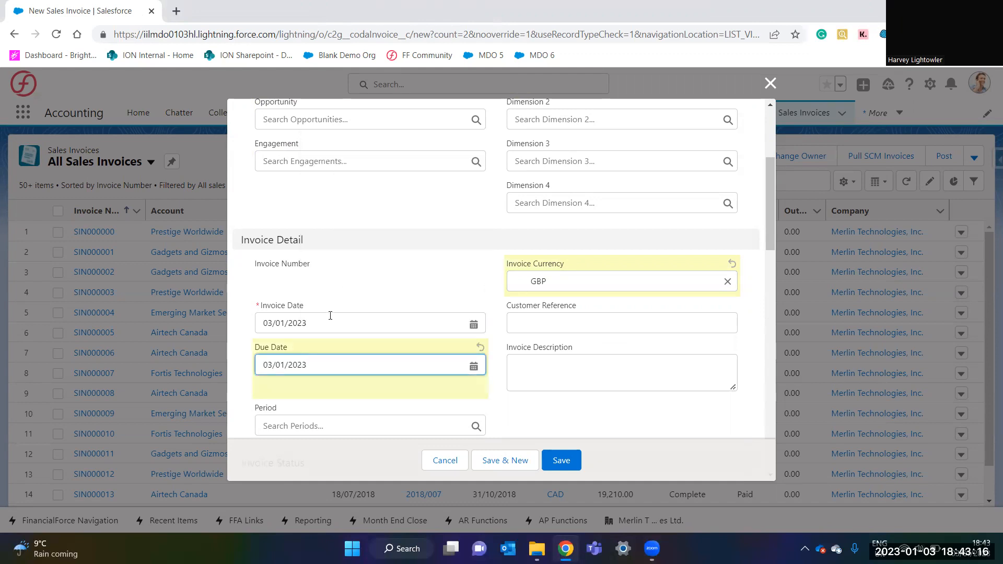
# - Review the remaining form sections from Invoice Status through E-Invoicing and save the new sales invoice
pyautogui.scroll(-1, 337, 355)
pyautogui.click(520, 340)
pyautogui.scroll(-1, 523, 342)
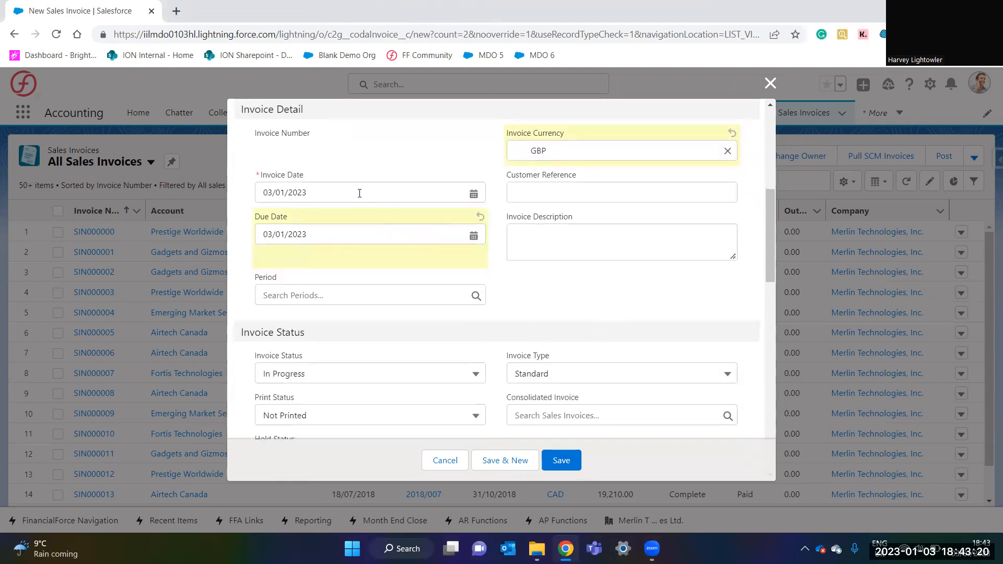
pyautogui.scroll(-3, 392, 261)
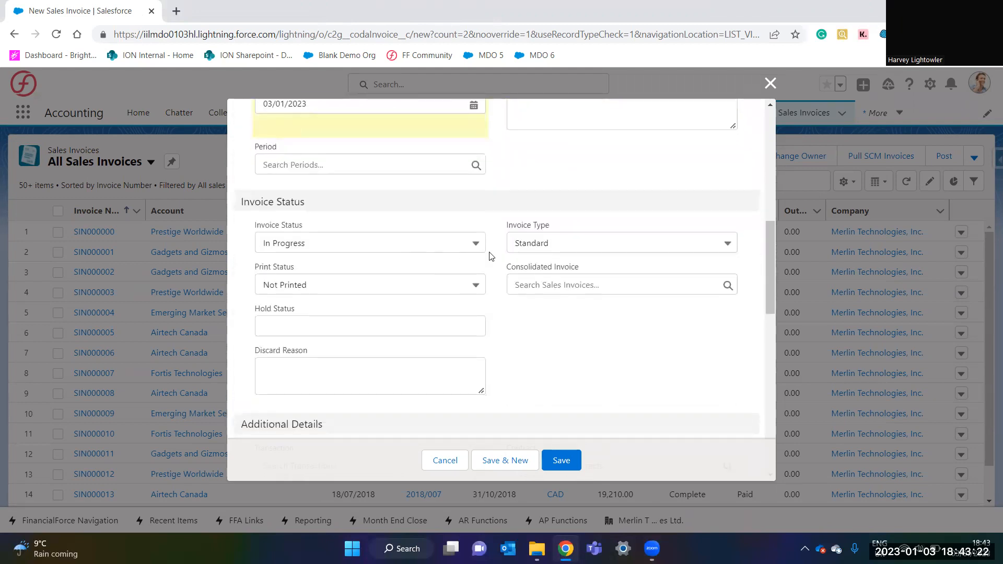
pyautogui.scroll(-1, 498, 258)
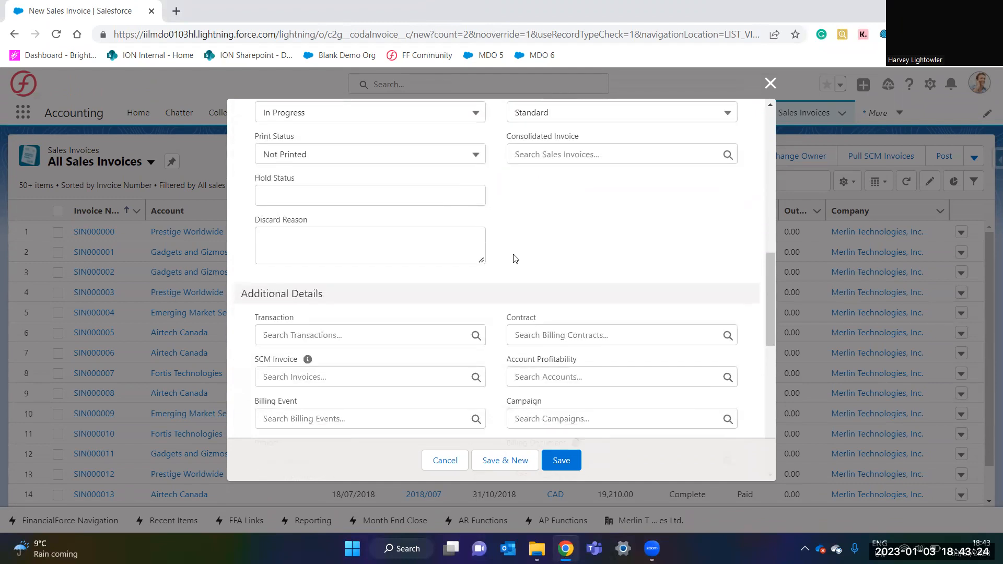
pyautogui.scroll(-1, 517, 255)
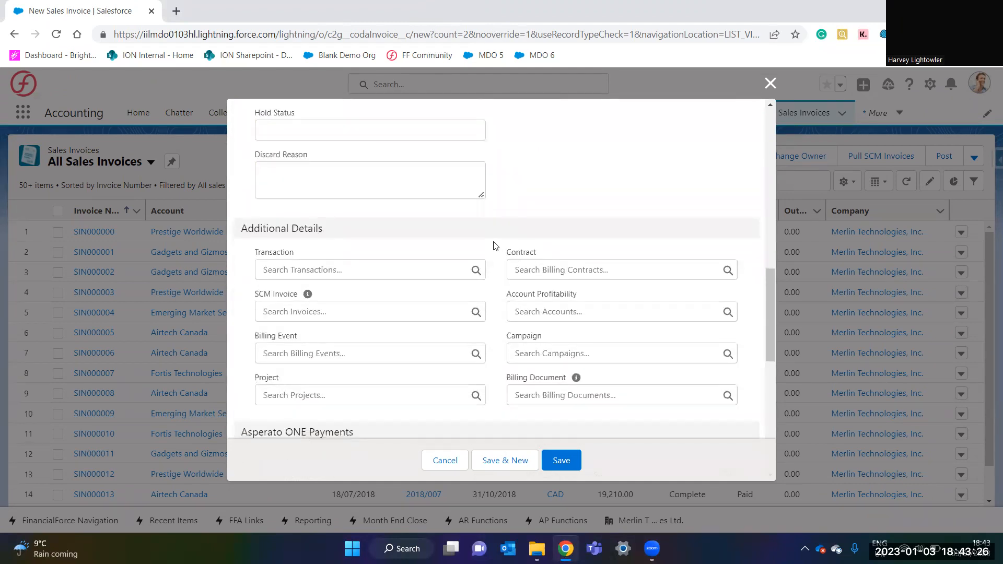
pyautogui.scroll(-1, 522, 250)
pyautogui.scroll(-1, 611, 230)
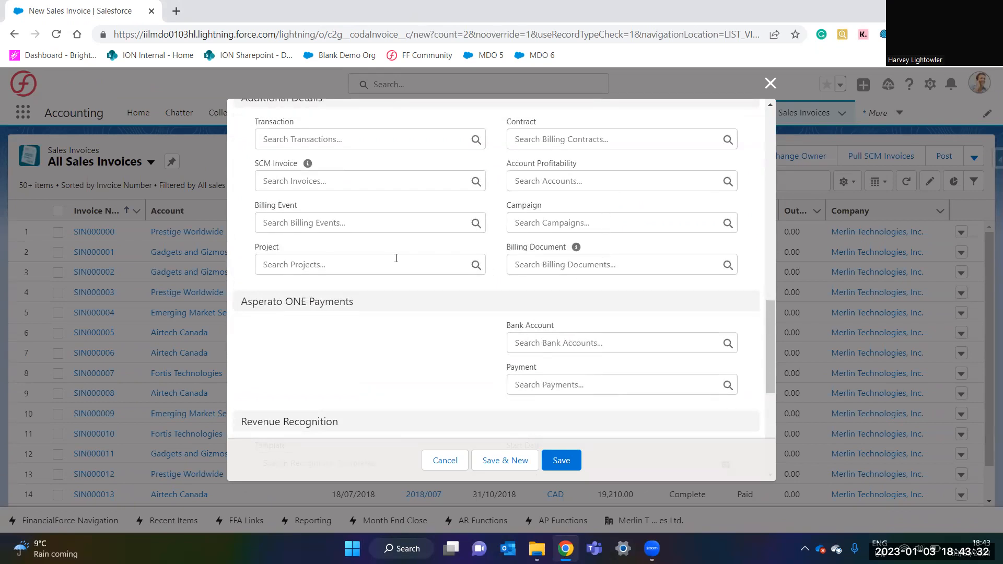
pyautogui.scroll(-2, 451, 336)
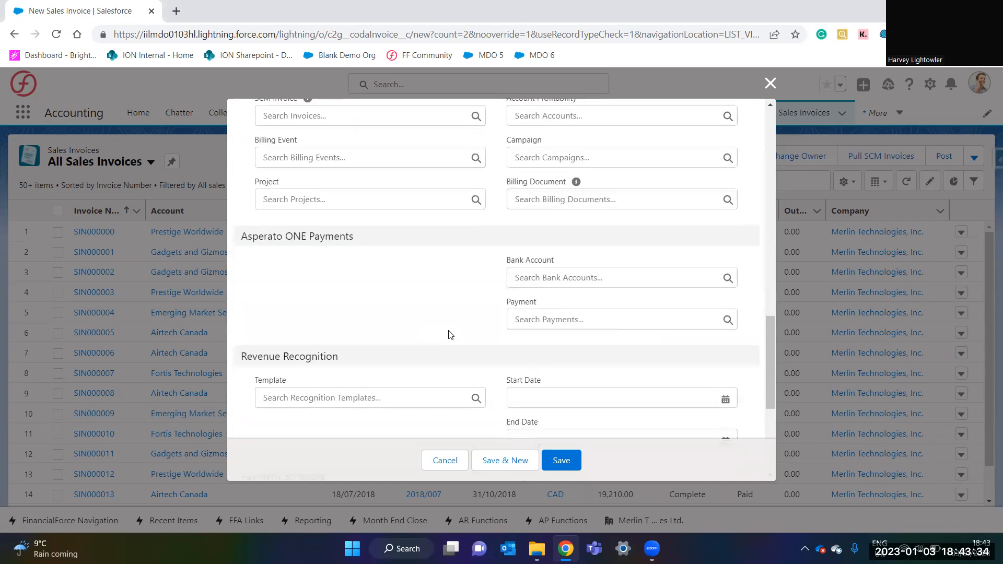
pyautogui.scroll(-2, 474, 333)
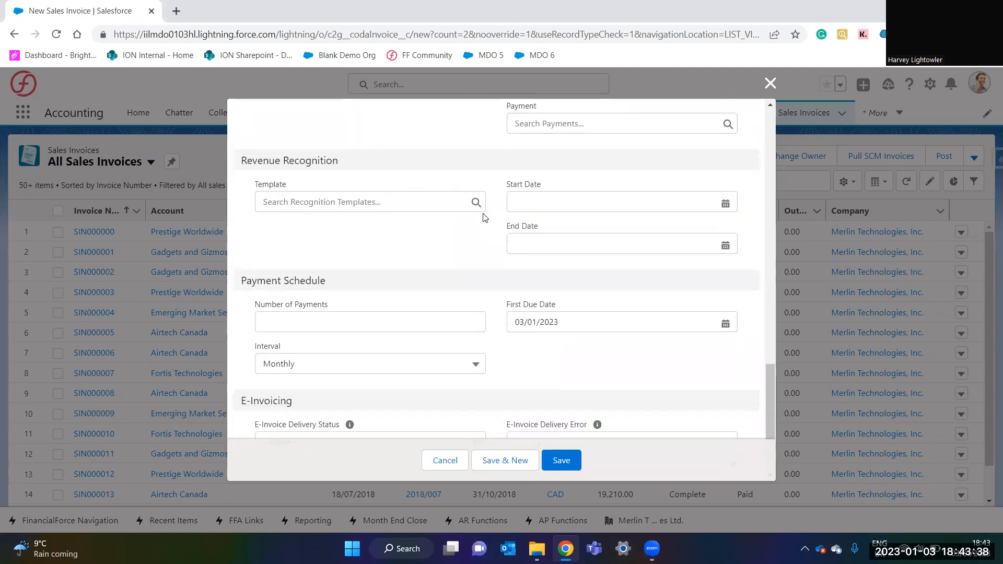
pyautogui.scroll(-1, 485, 219)
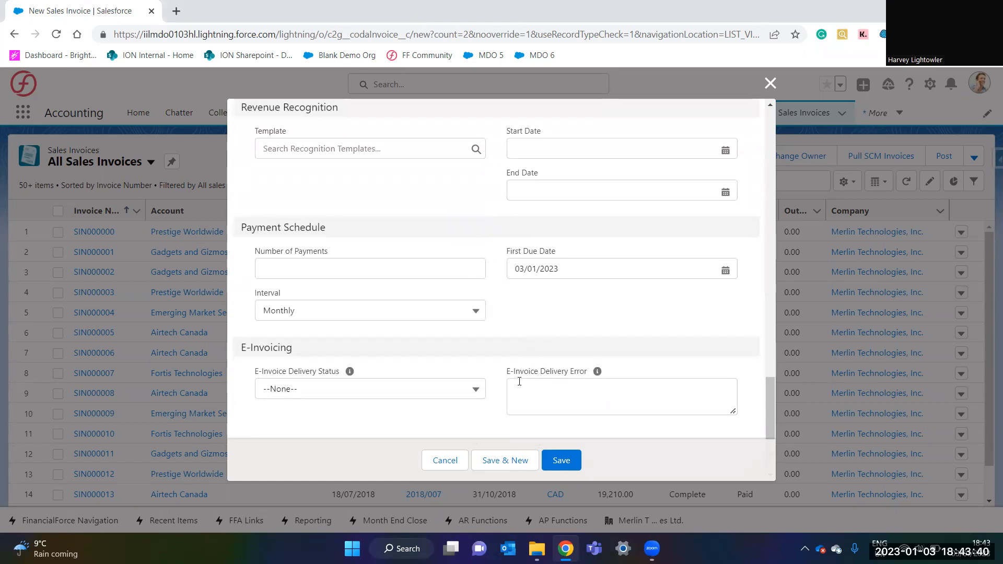
pyautogui.click(562, 462)
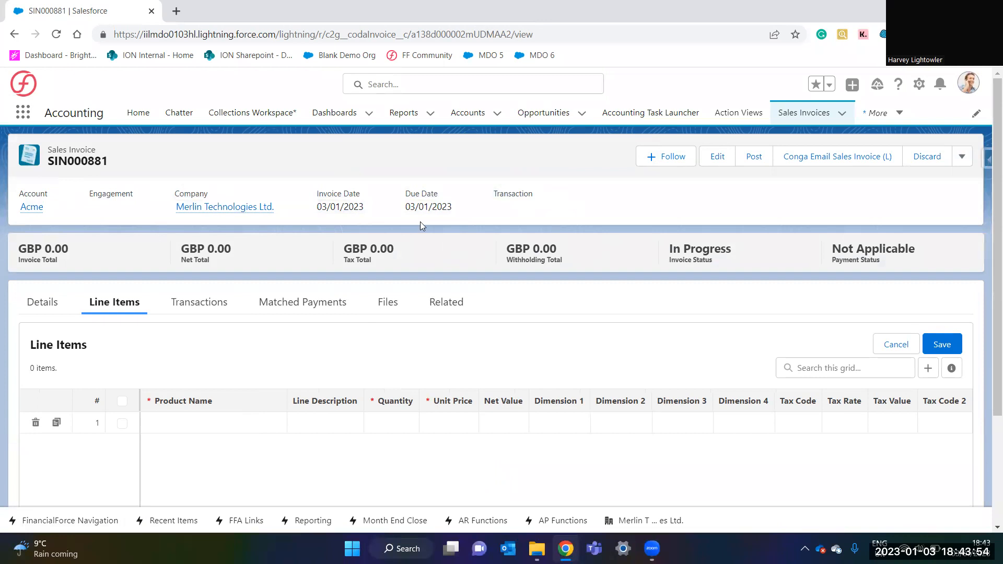
# - Review the saved invoice's total and status cards and its account and invoice details
pyautogui.moveTo(23, 248); pyautogui.dragTo(936, 254)
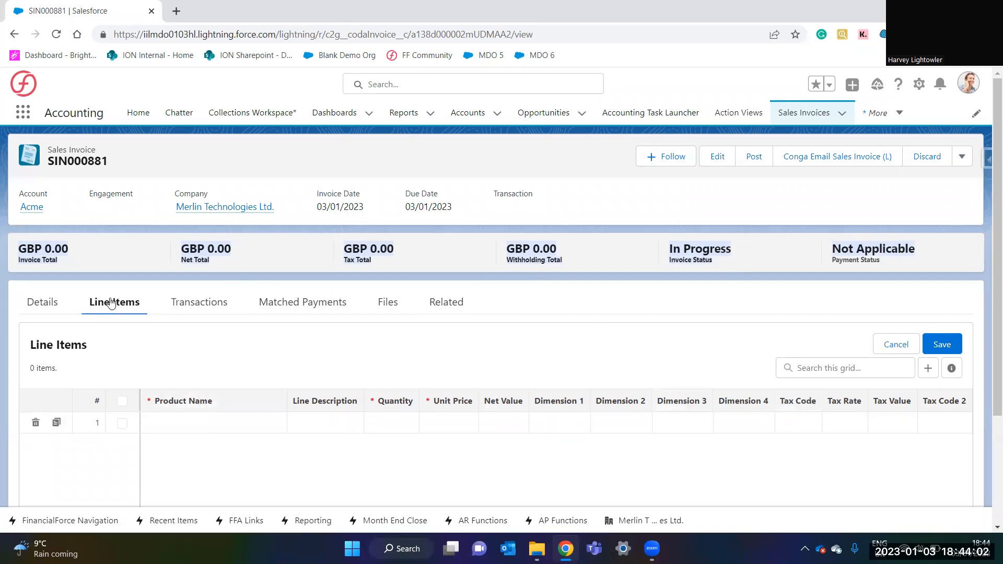
pyautogui.click(44, 301)
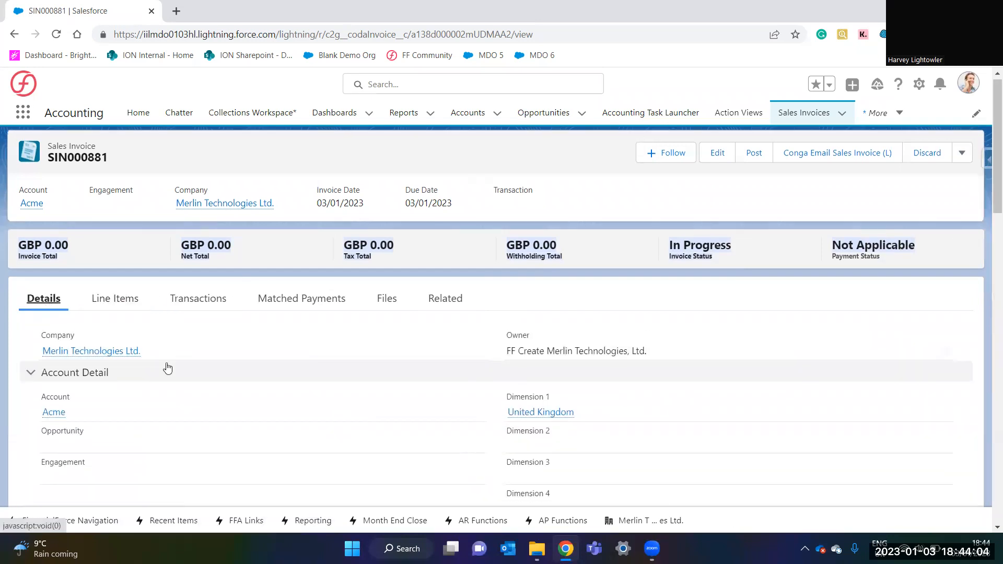
pyautogui.scroll(-5, 168, 368)
pyautogui.scroll(3, 167, 366)
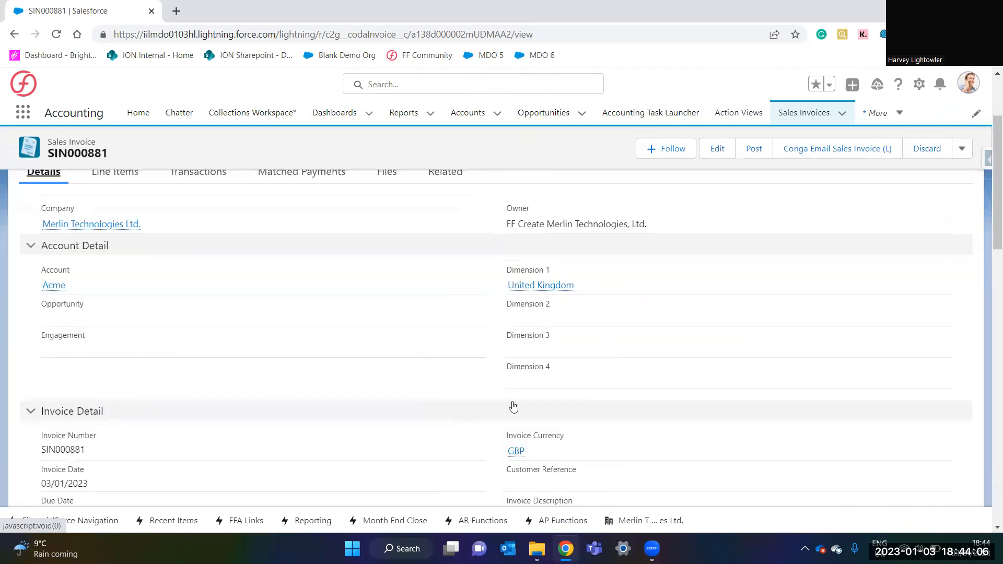
pyautogui.scroll(1, 470, 356)
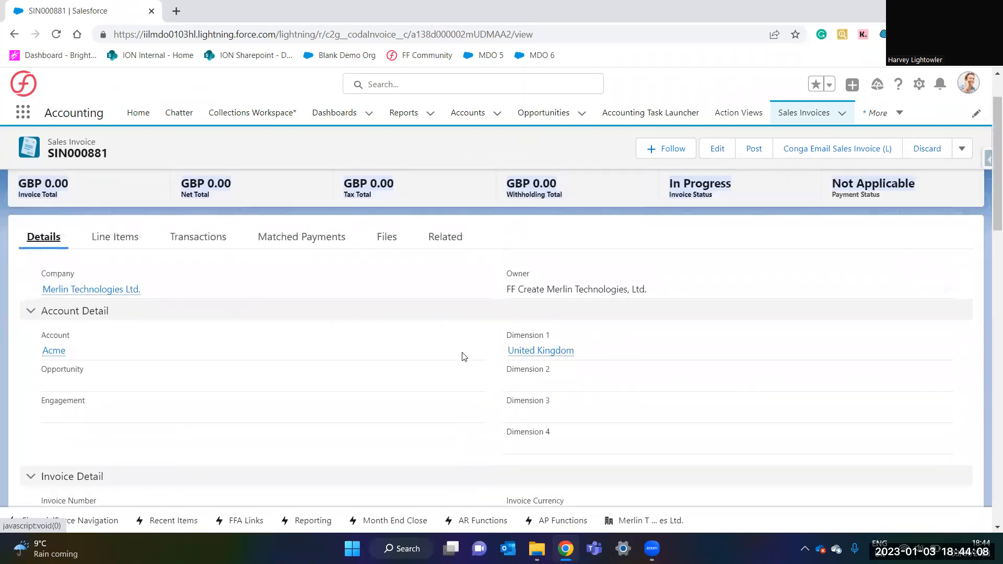
# - Look through the saved invoice's Line Items, Transactions, Matched Payments, Files and Related sections
pyautogui.click(136, 236)
pyautogui.click(196, 240)
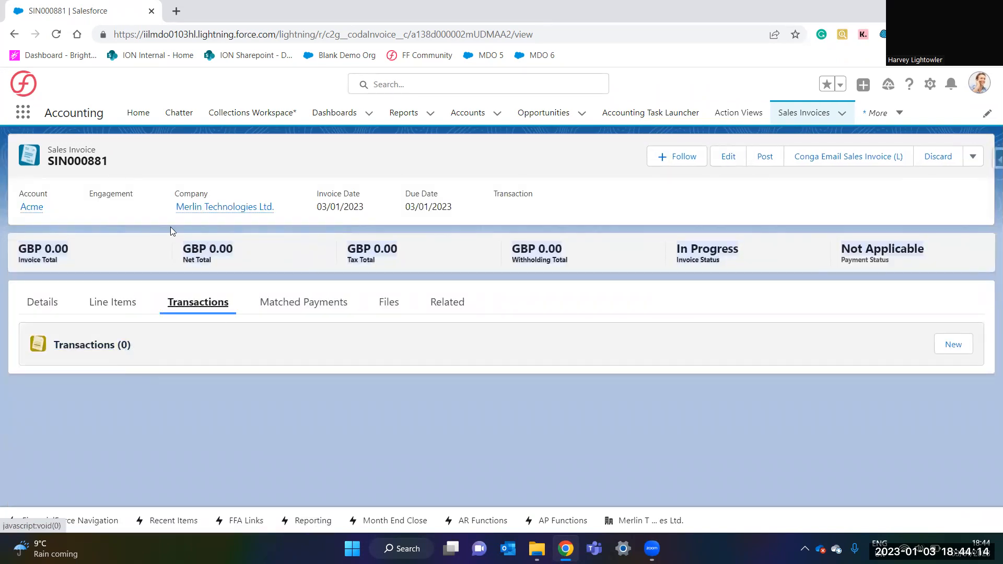
pyautogui.click(292, 302)
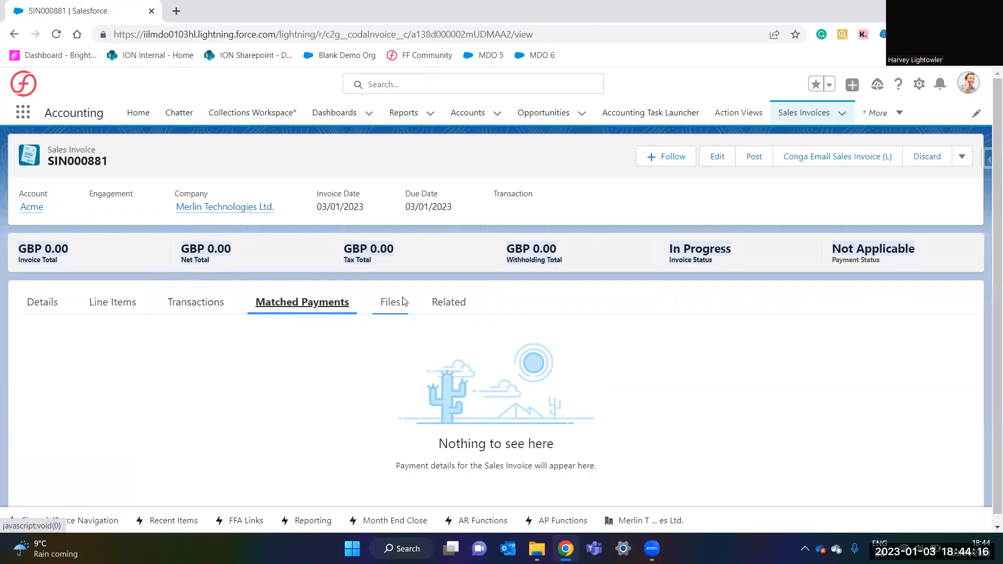
pyautogui.click(396, 306)
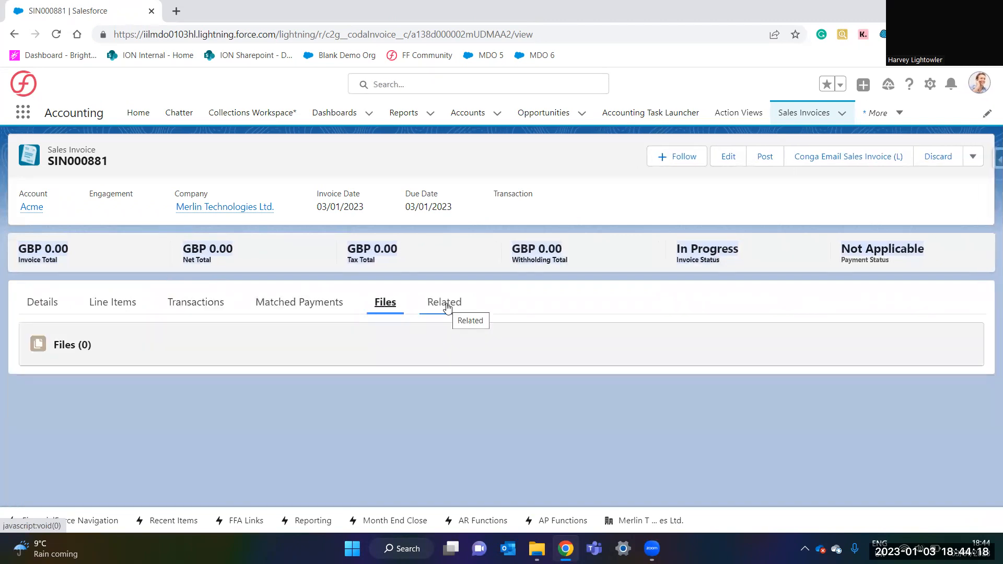
pyautogui.click(444, 303)
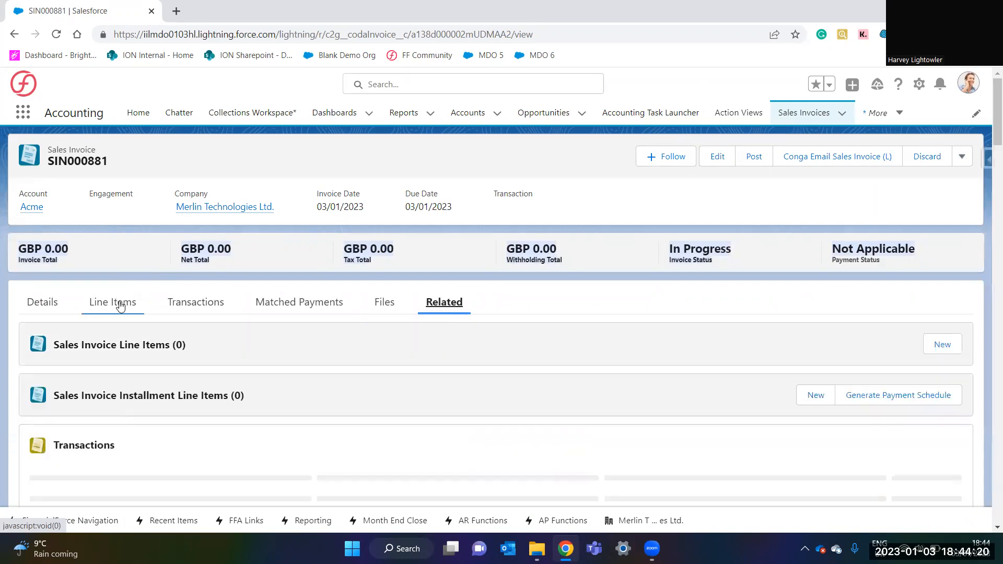
# - Find "lic" in the product lookup of the invoice's first line item and choose License
pyautogui.click(118, 302)
pyautogui.click(244, 425)
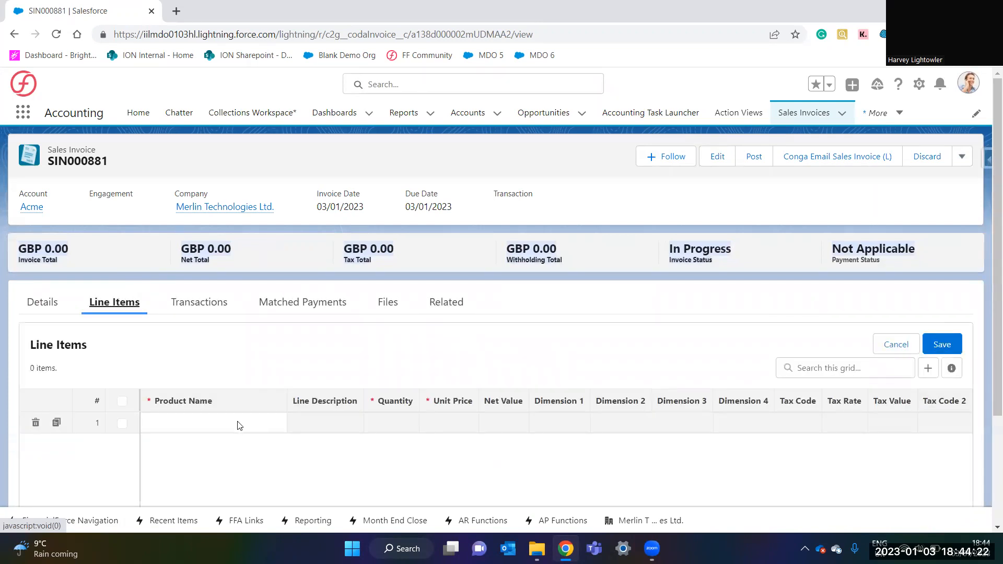
pyautogui.click(244, 424)
pyautogui.write('lic')
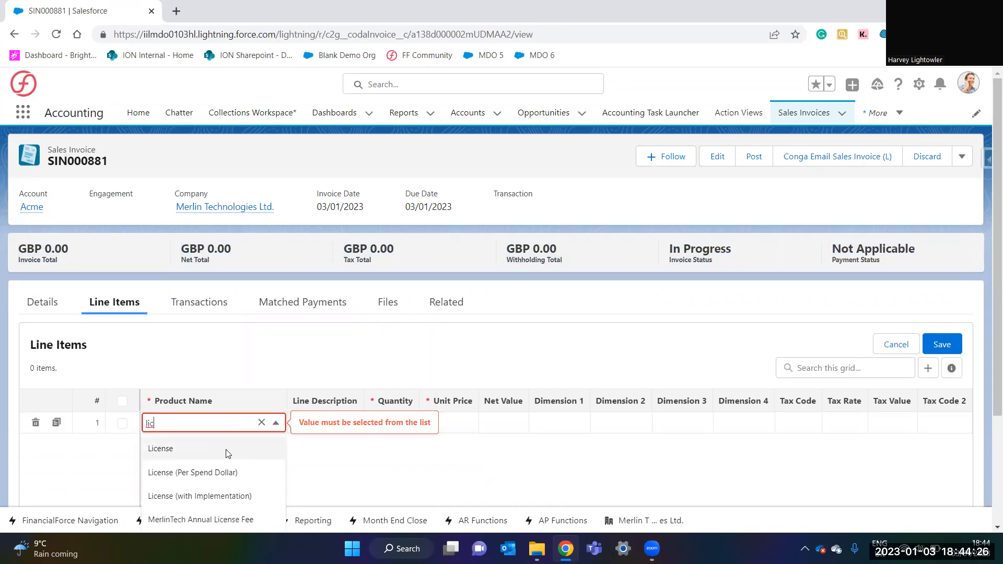
pyautogui.click(229, 450)
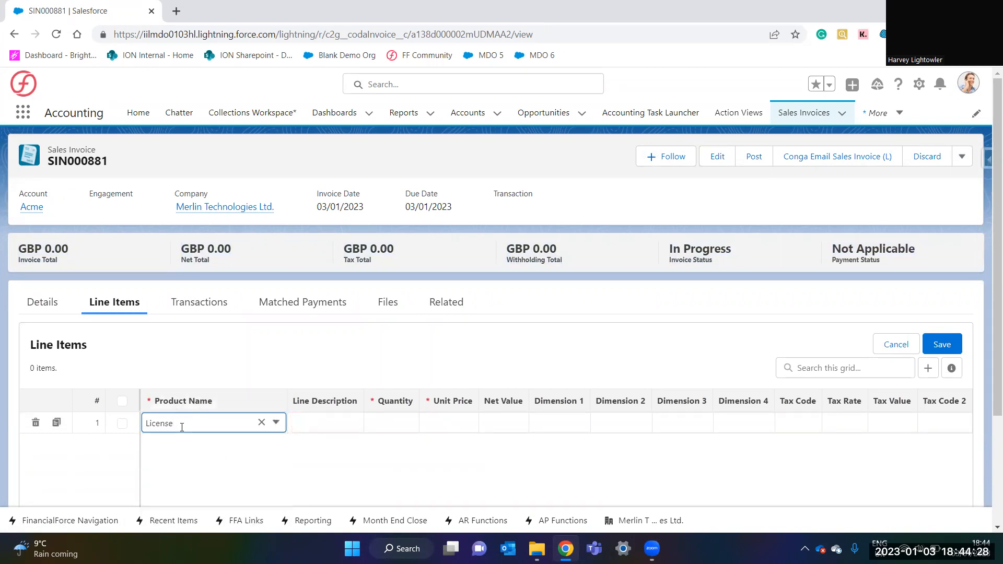
# - Set the License line's quantity to 10 and its line description to "10 lic"
pyautogui.click(394, 427)
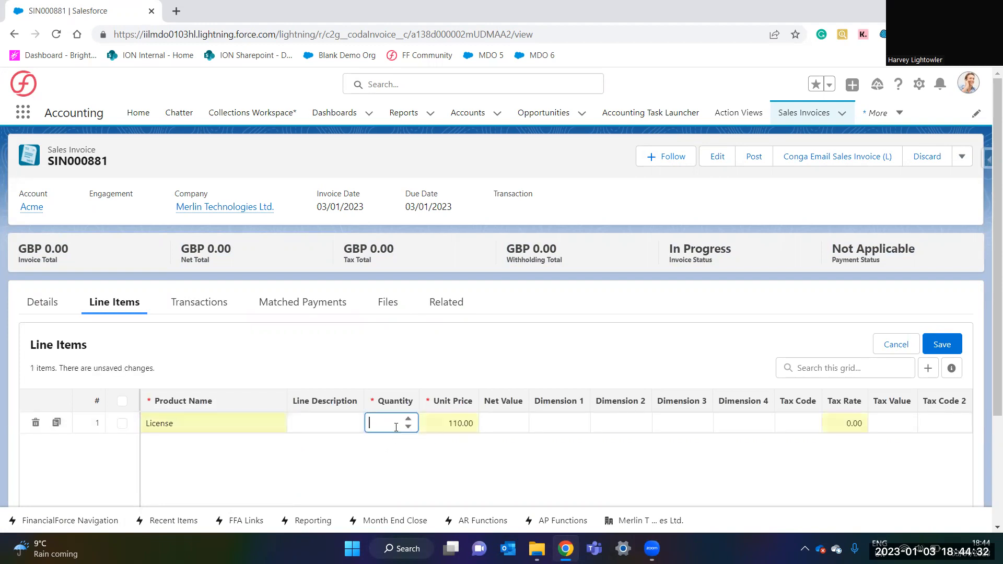
pyautogui.click(413, 376)
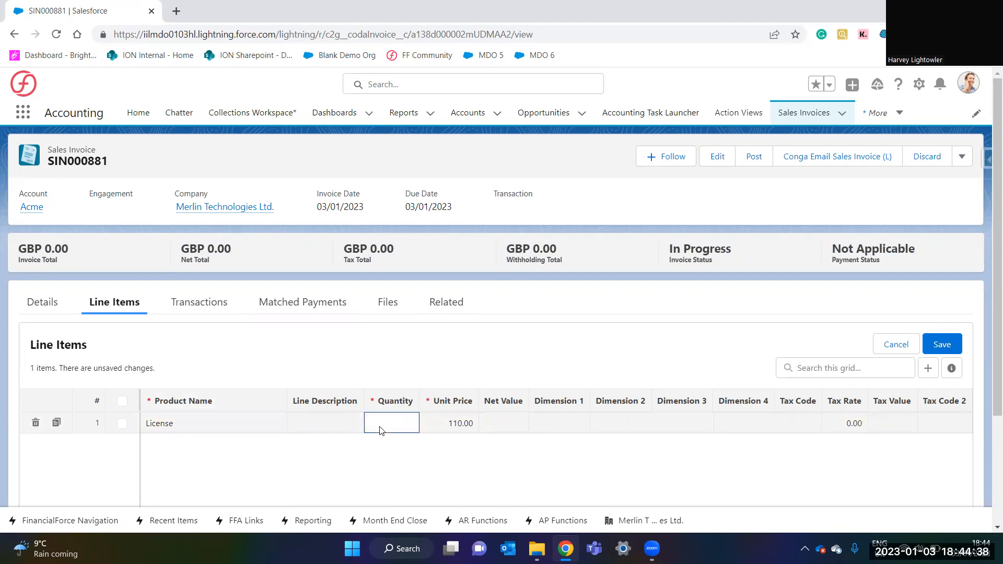
pyautogui.click(395, 427)
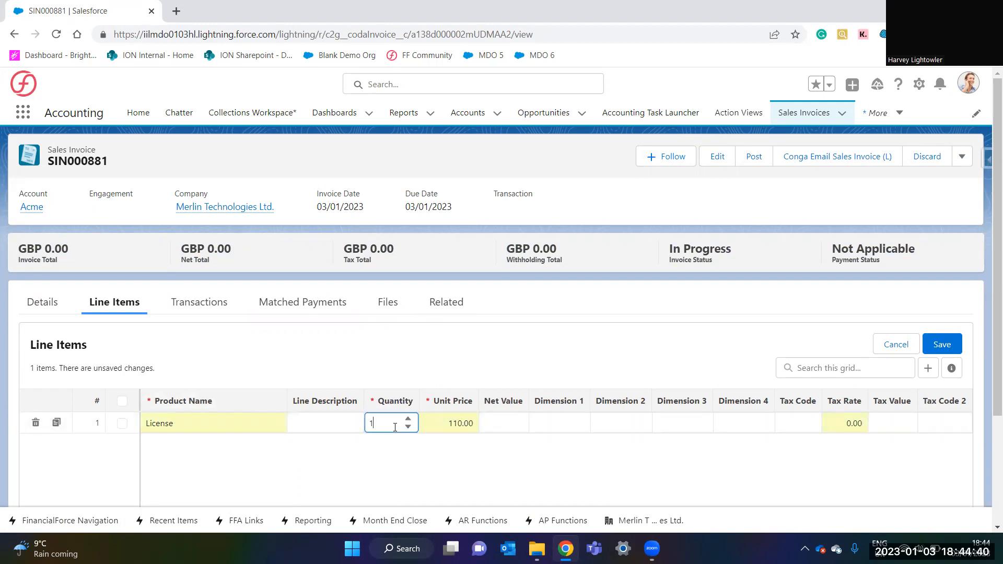
pyautogui.click(467, 359)
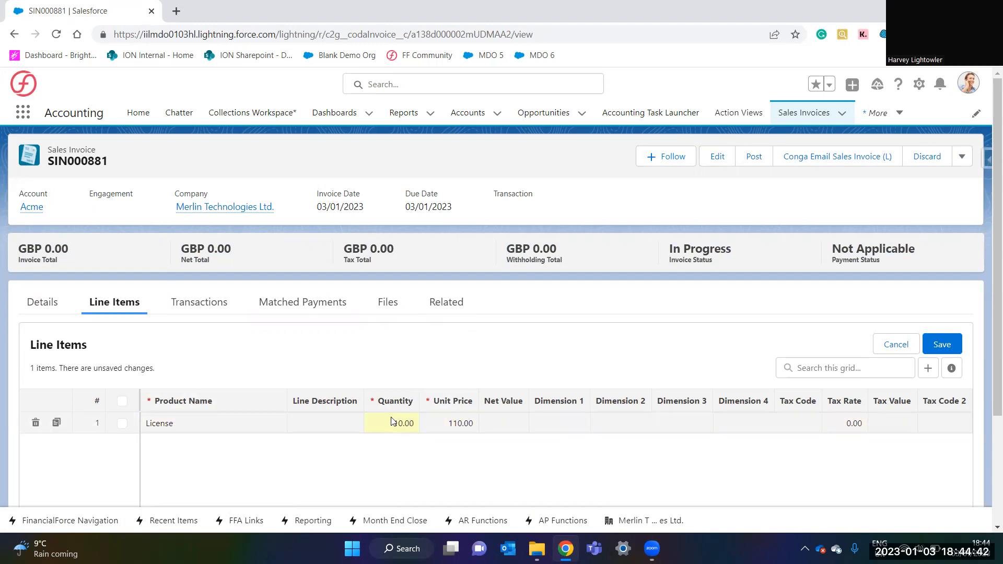
pyautogui.click(326, 421)
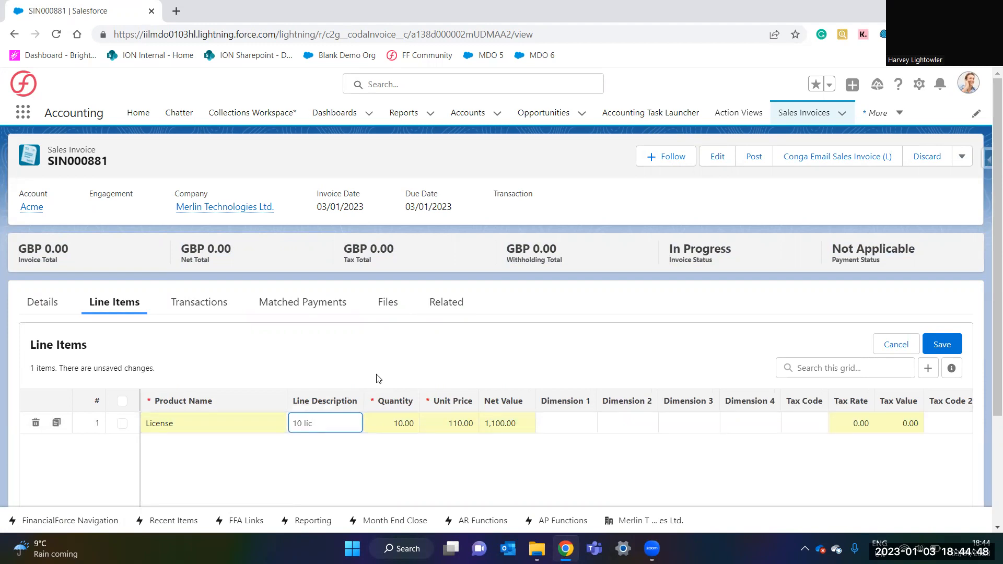
pyautogui.click(586, 445)
# - Examine the dimension and tax code columns available for the License line item
pyautogui.click(584, 424)
pyautogui.scroll(-3, 595, 483)
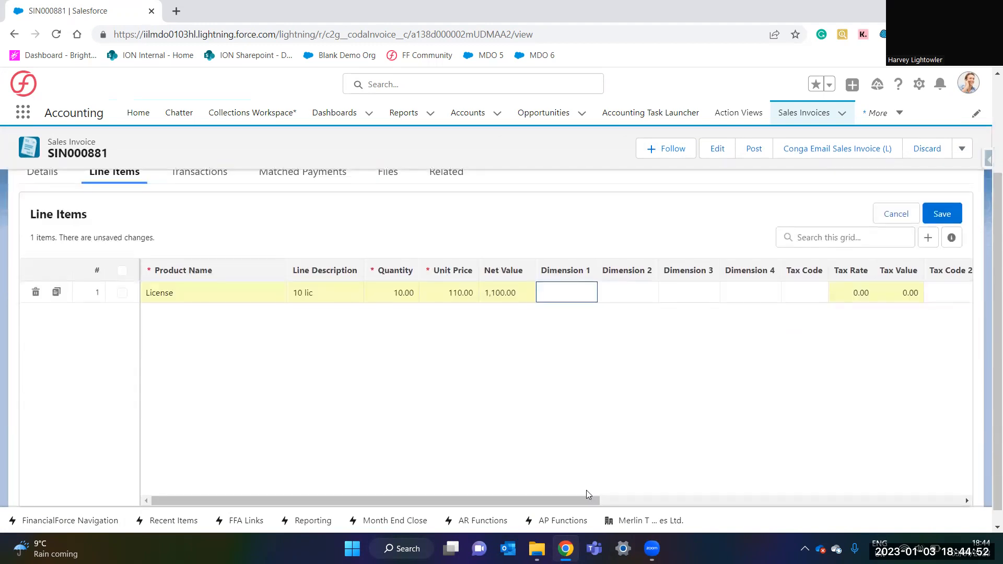
pyautogui.moveTo(576, 502); pyautogui.dragTo(742, 489)
pyautogui.click(509, 297)
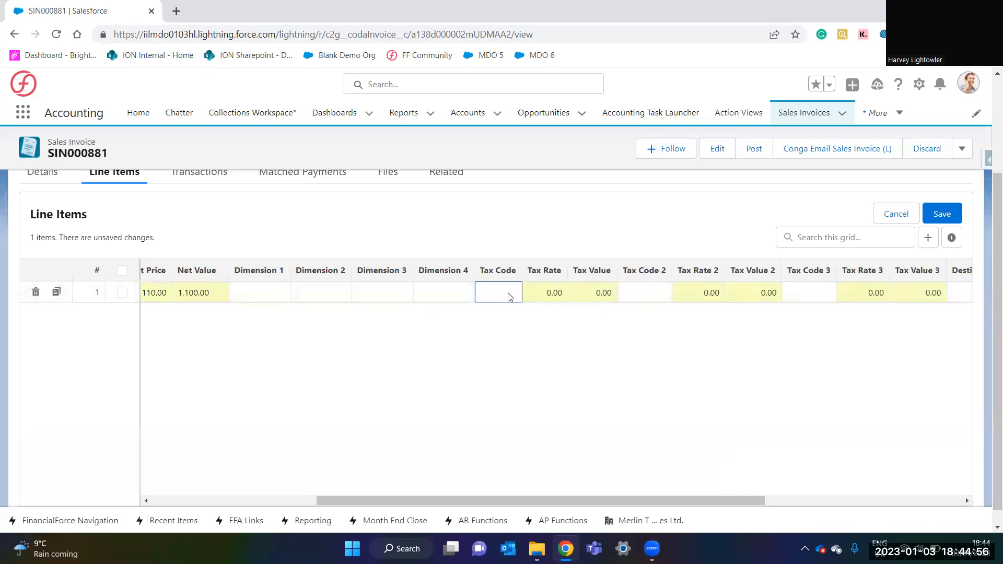
pyautogui.click(509, 298)
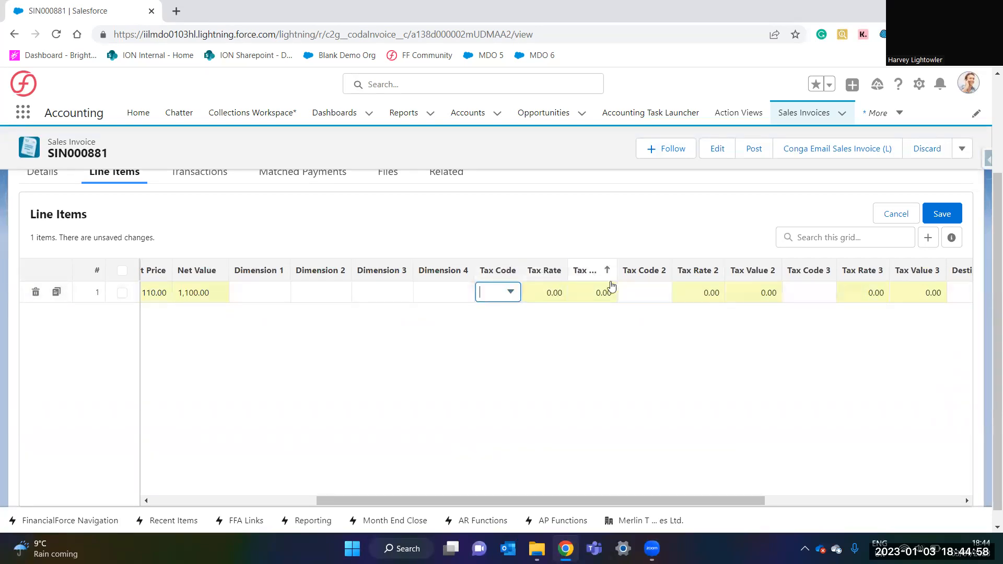
pyautogui.moveTo(650, 500); pyautogui.dragTo(436, 478)
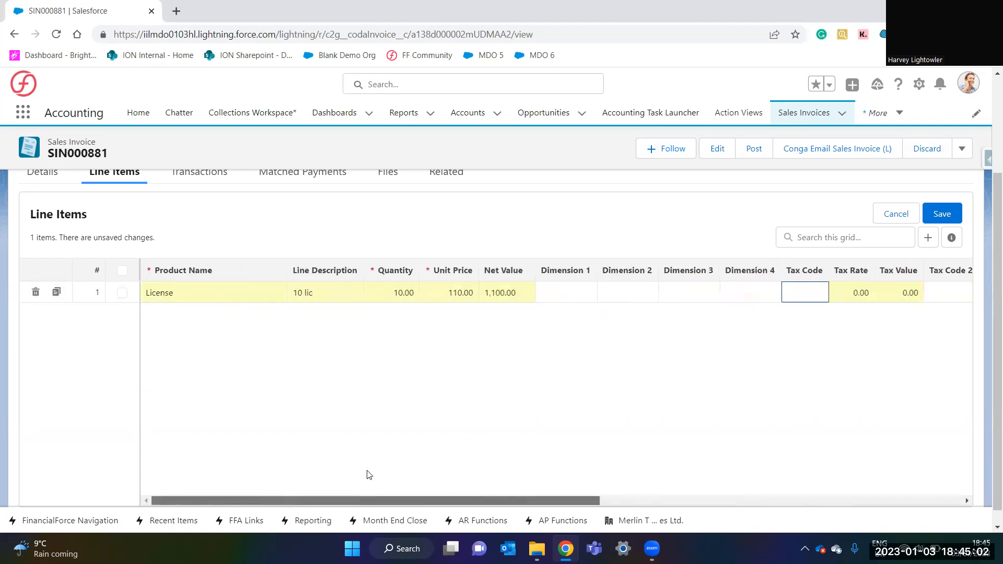
pyautogui.scroll(2, 491, 422)
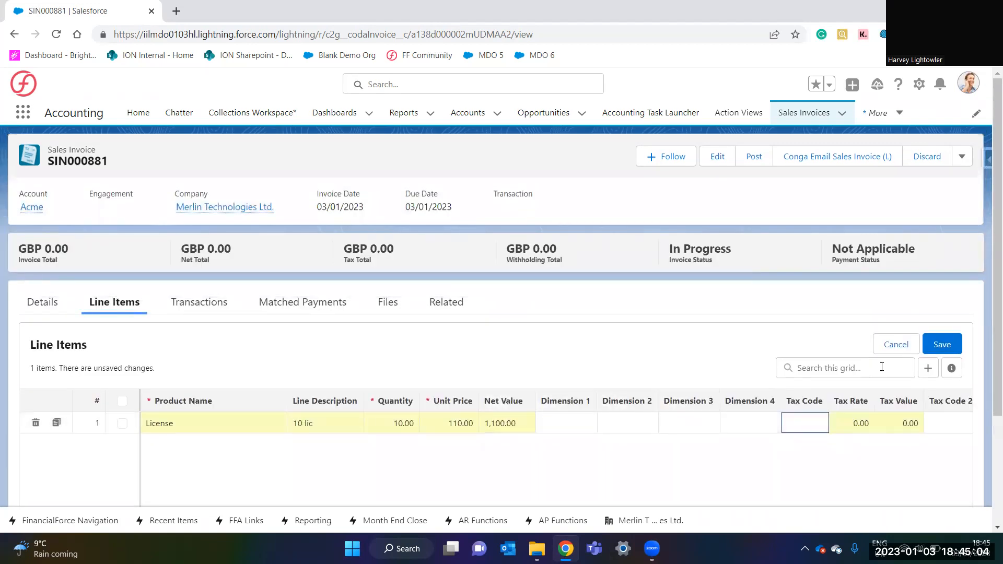
# - Save the invoice's line items and post the sales invoice
pyautogui.click(942, 344)
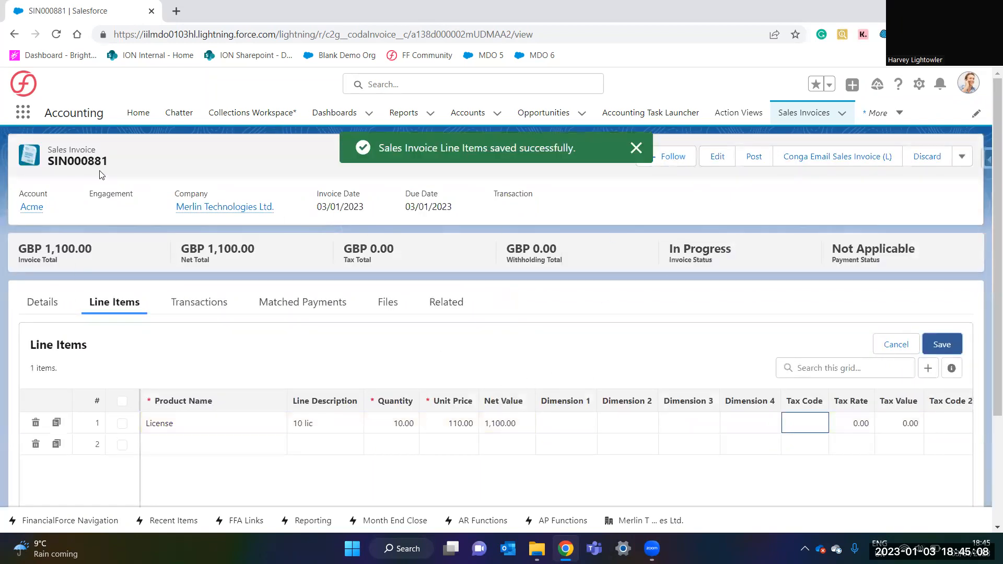
pyautogui.click(757, 158)
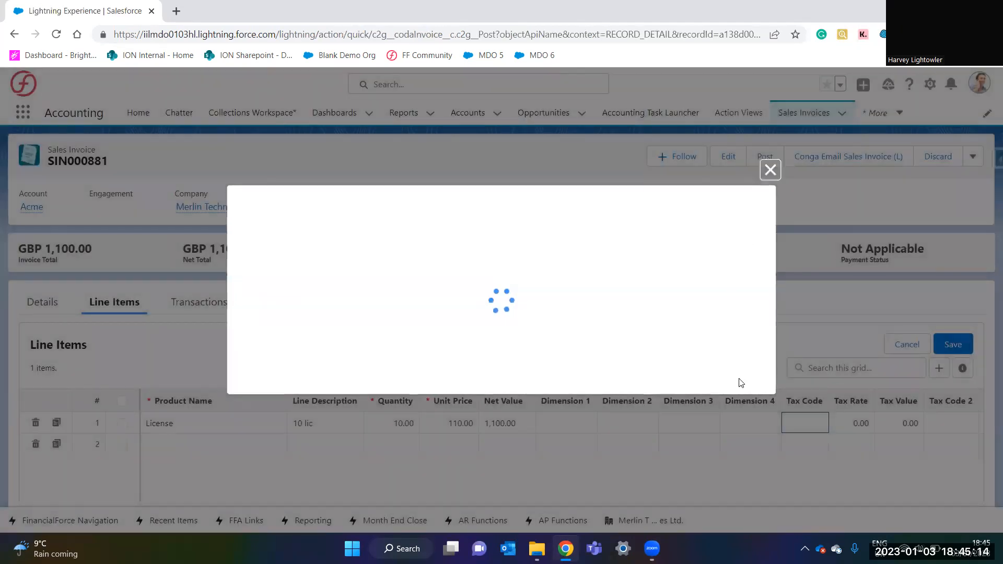
pyautogui.click(755, 344)
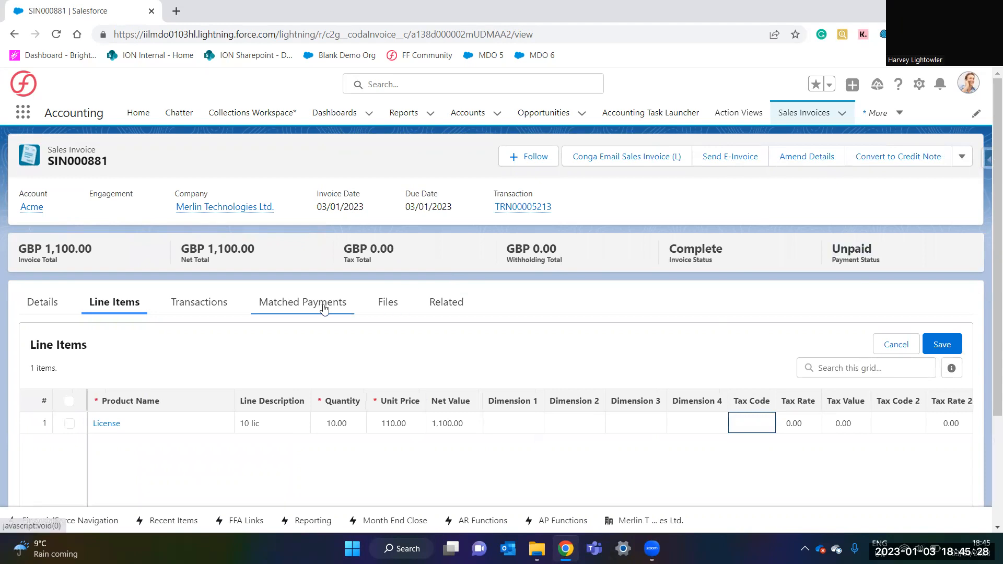
# - Refresh the posted invoice and show its list of transactions
pyautogui.click(205, 315)
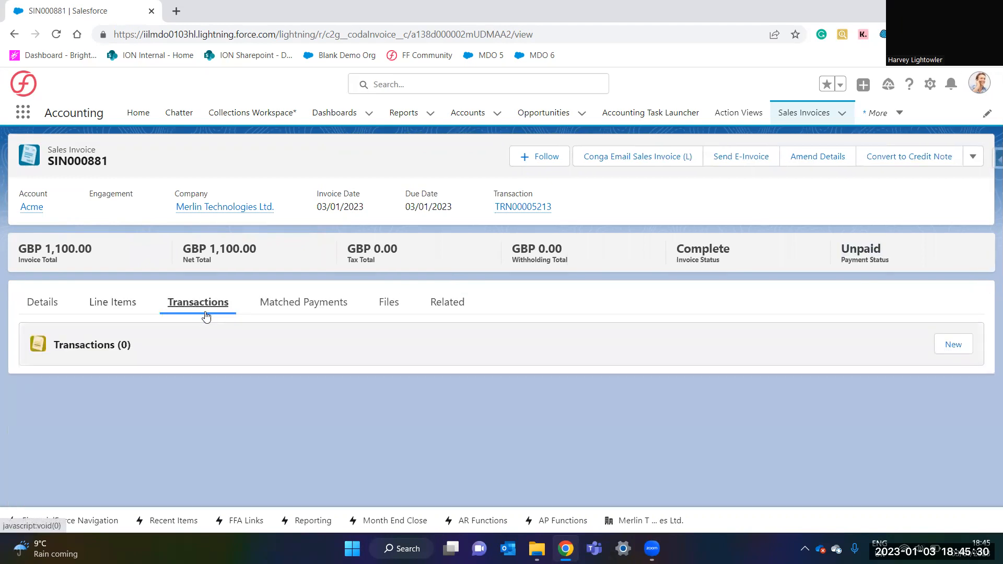
pyautogui.click(177, 114)
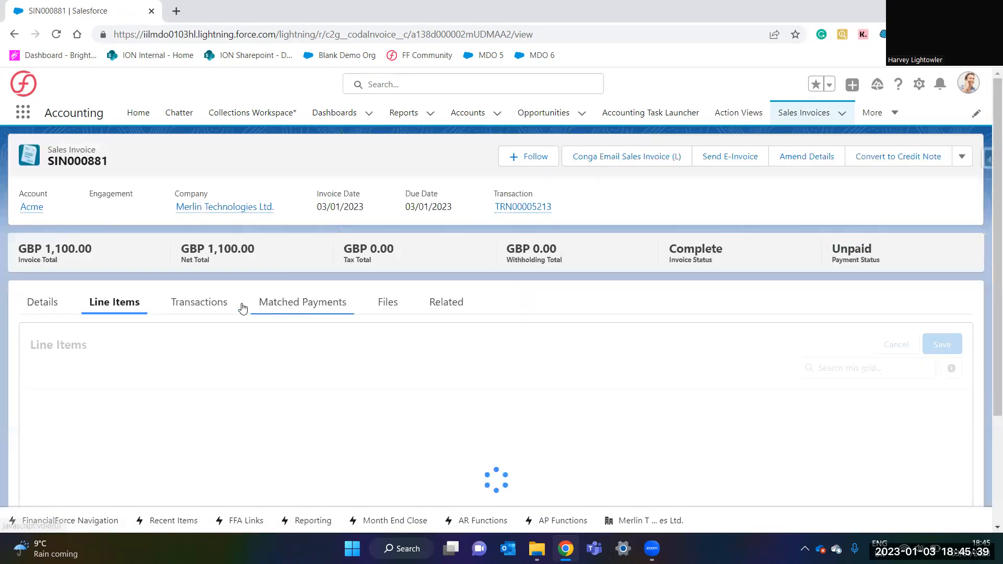
pyautogui.click(203, 302)
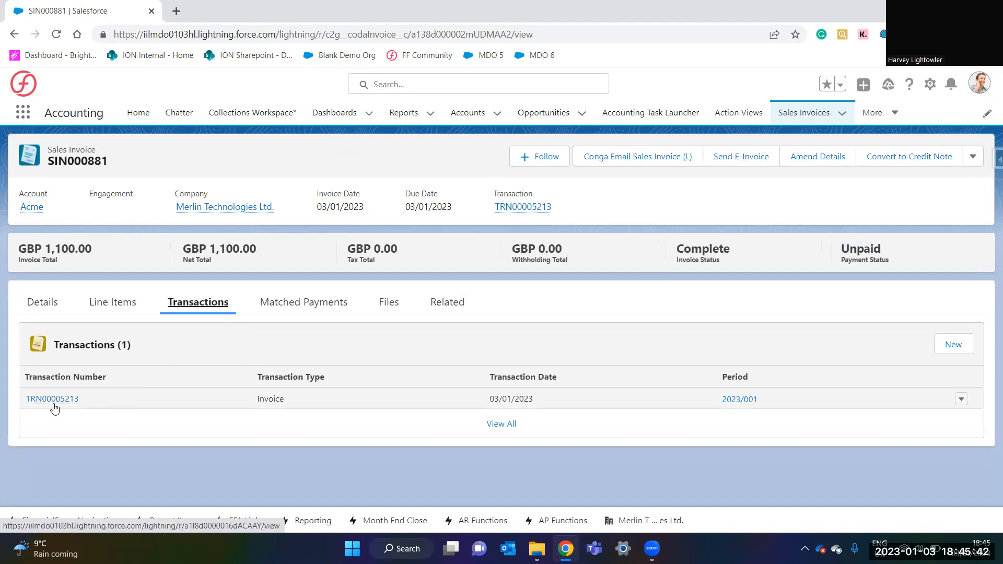
# - Open the invoice's transaction, examine its line items through the Home Value column, and return to the invoice
pyautogui.click(58, 400)
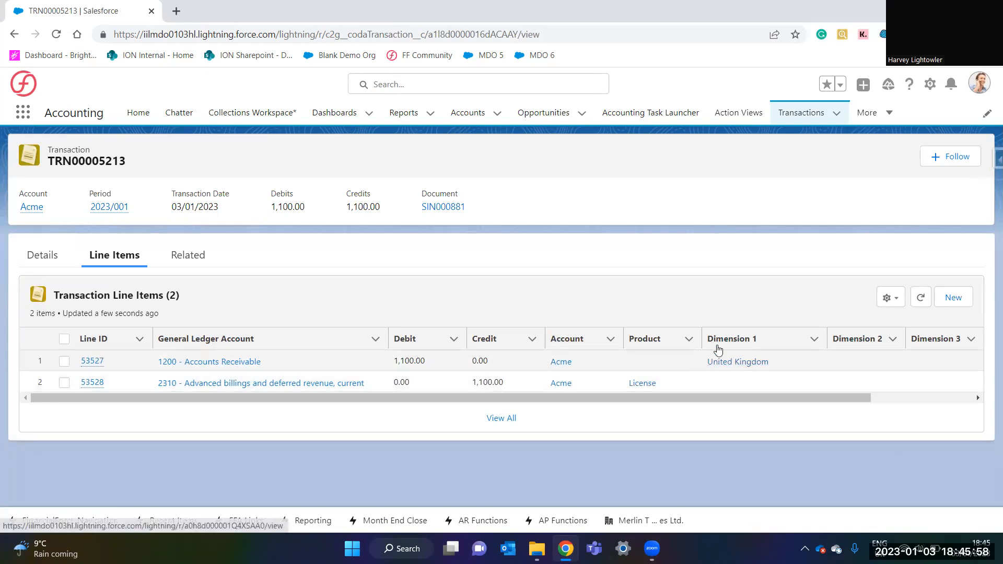
pyautogui.moveTo(705, 395); pyautogui.dragTo(826, 393)
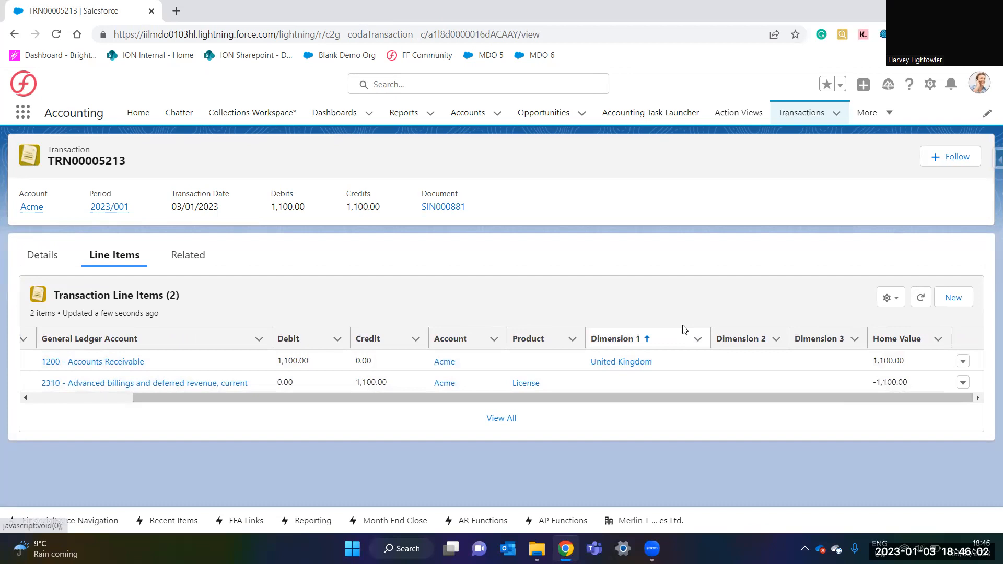
pyautogui.click(15, 35)
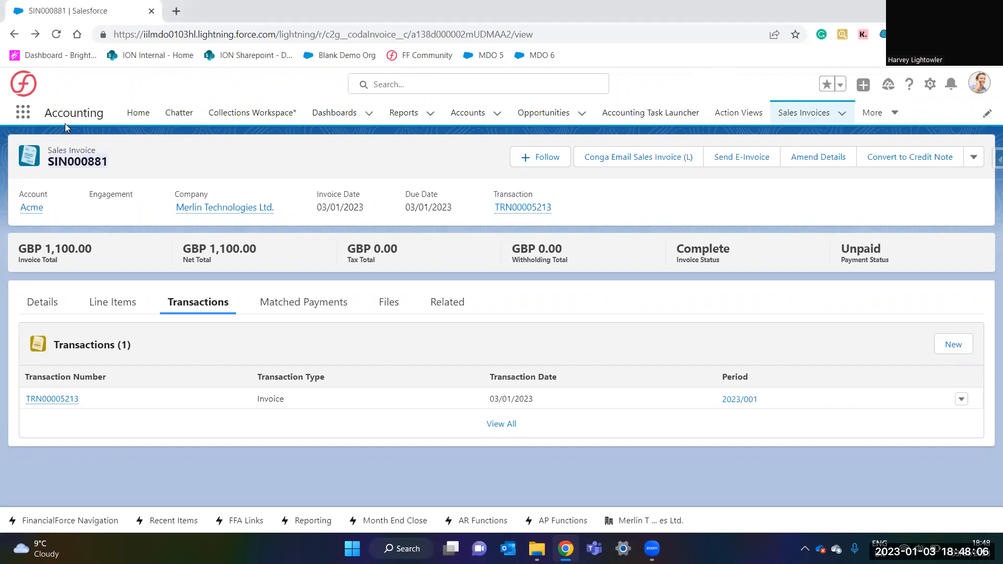
# - Search the apps and items for "cash entr", open Cash Entries and switch to the All list view
pyautogui.click(22, 112)
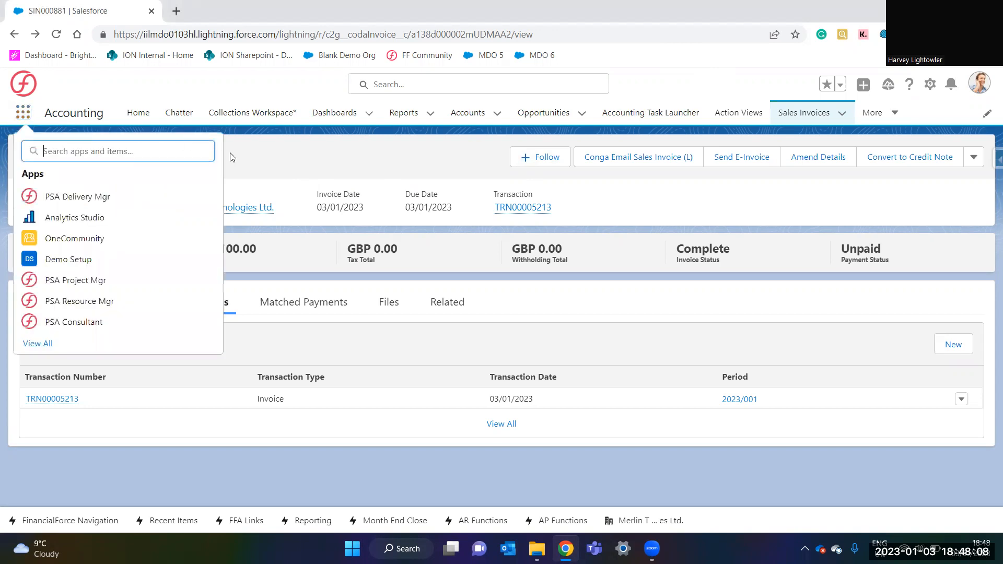
pyautogui.write('cash entr')
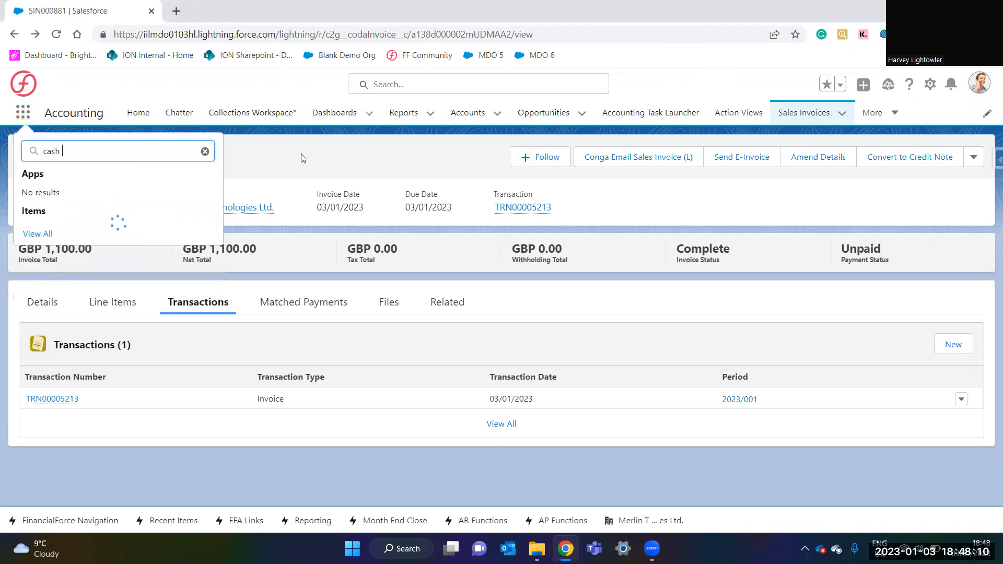
pyautogui.press('Return')
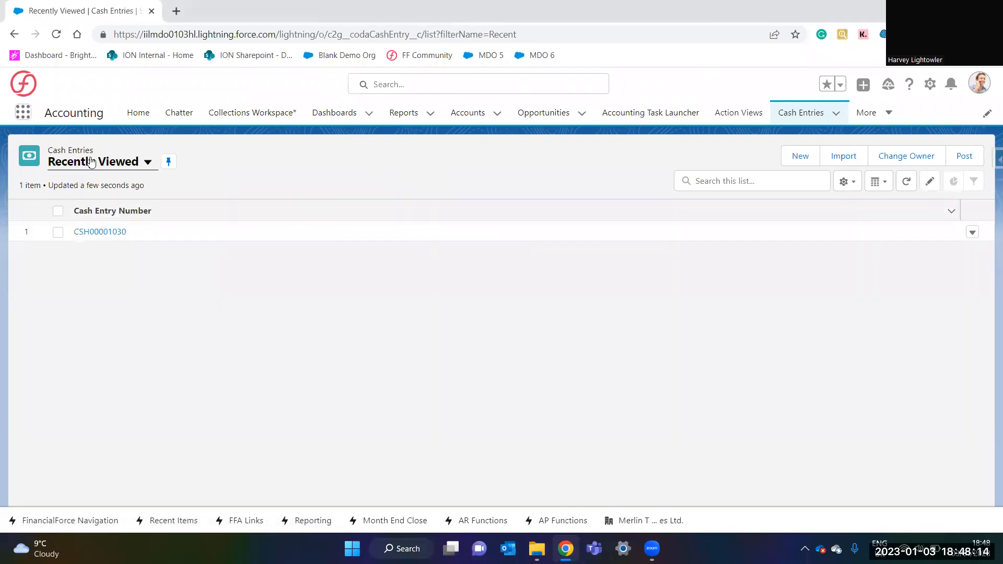
pyautogui.click(98, 163)
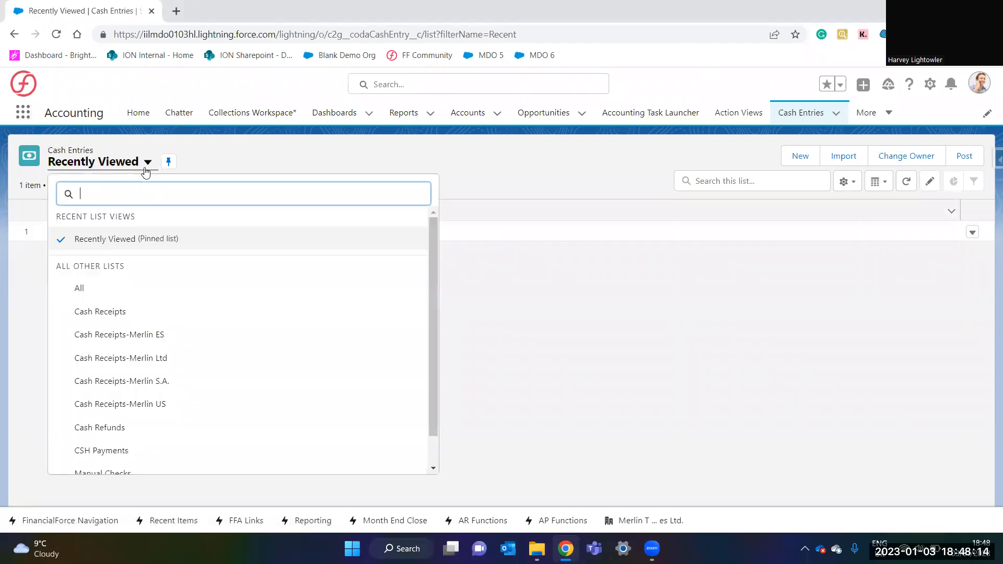
pyautogui.click(93, 285)
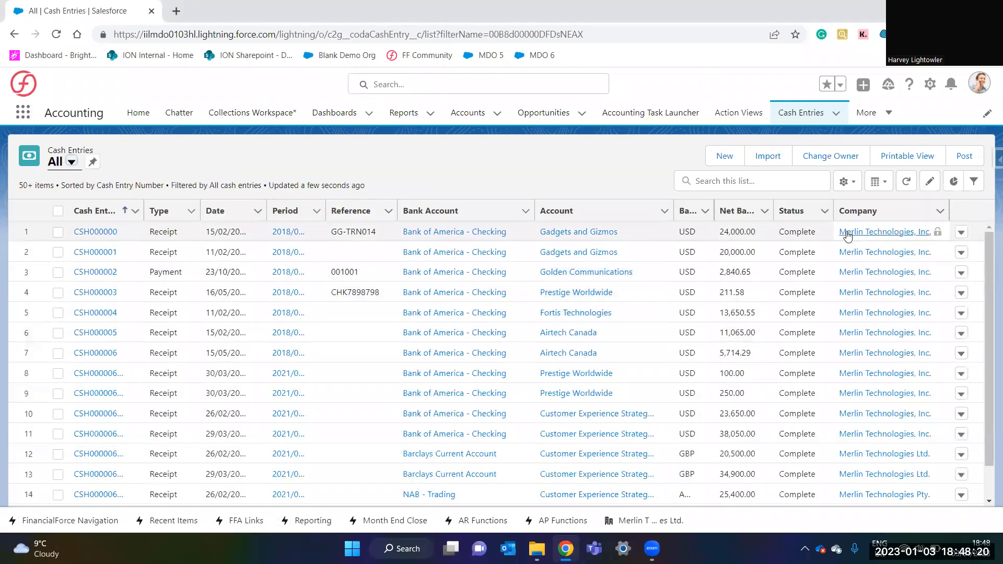
# - Start a new cash entry, review its type options and keep the type as Receipt
pyautogui.click(725, 157)
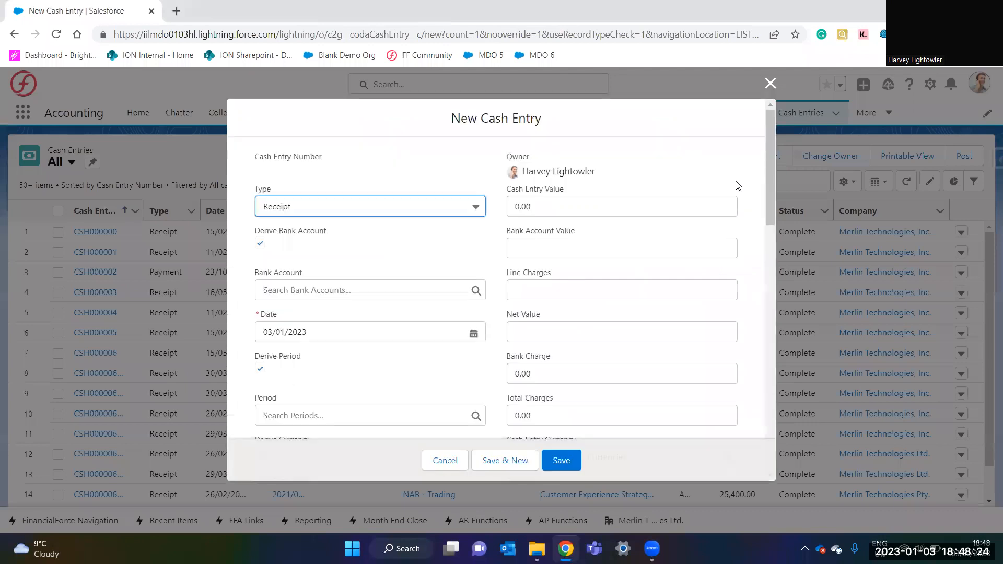
pyautogui.click(445, 210)
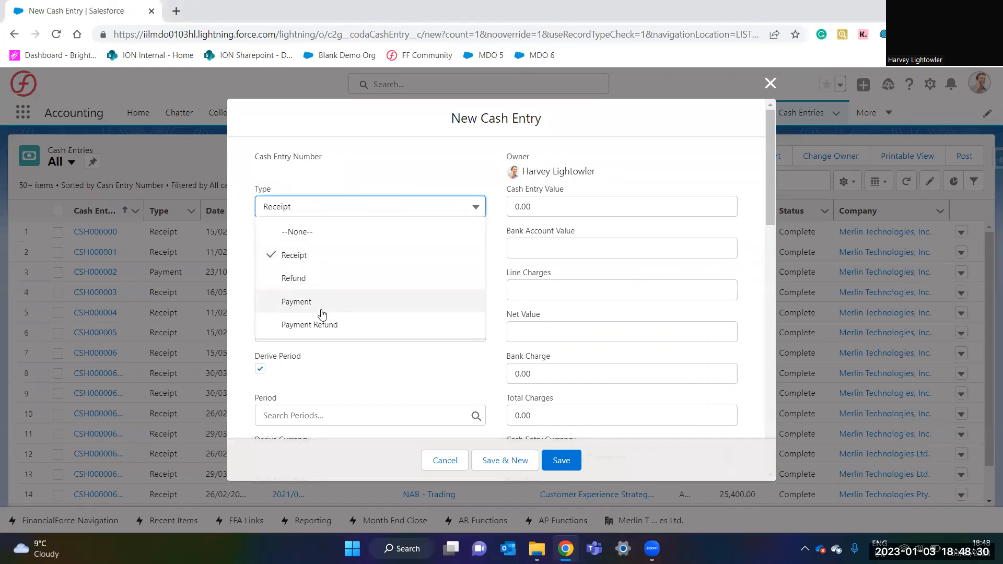
pyautogui.click(401, 174)
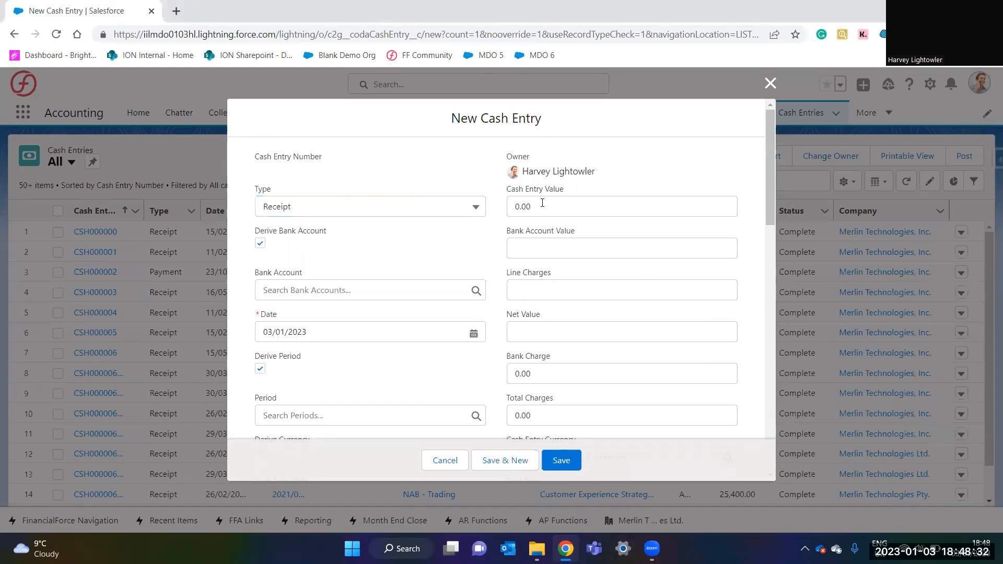
pyautogui.doubleClick(511, 206)
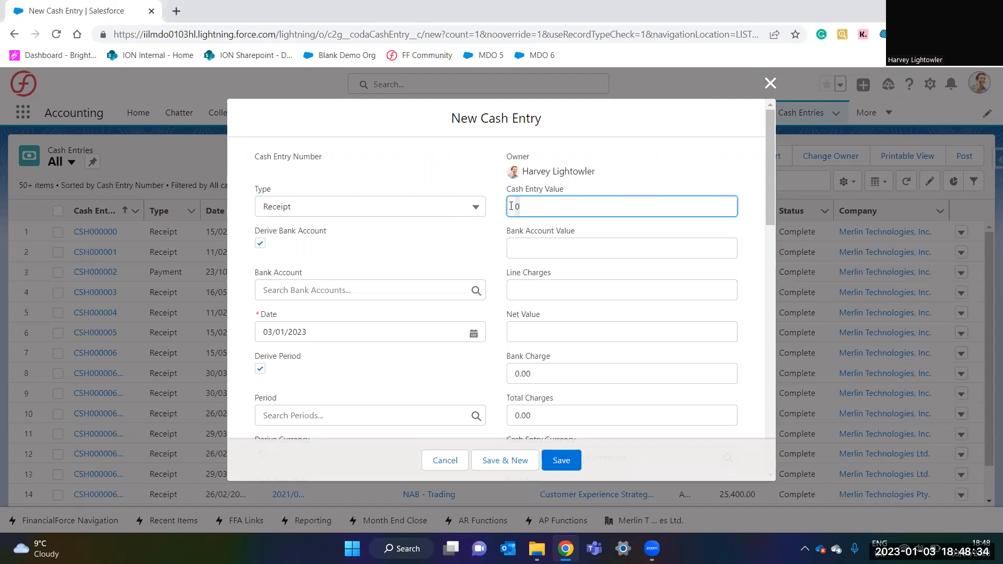
pyautogui.click(489, 238)
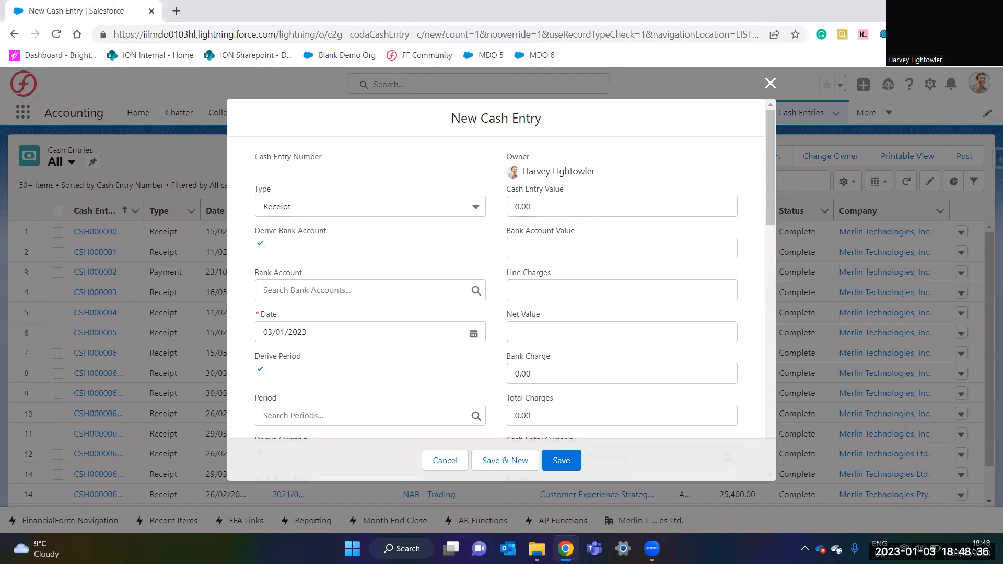
# - Set the new cash entry's bank account to HSBC Deposit Account
pyautogui.scroll(-1, 407, 219)
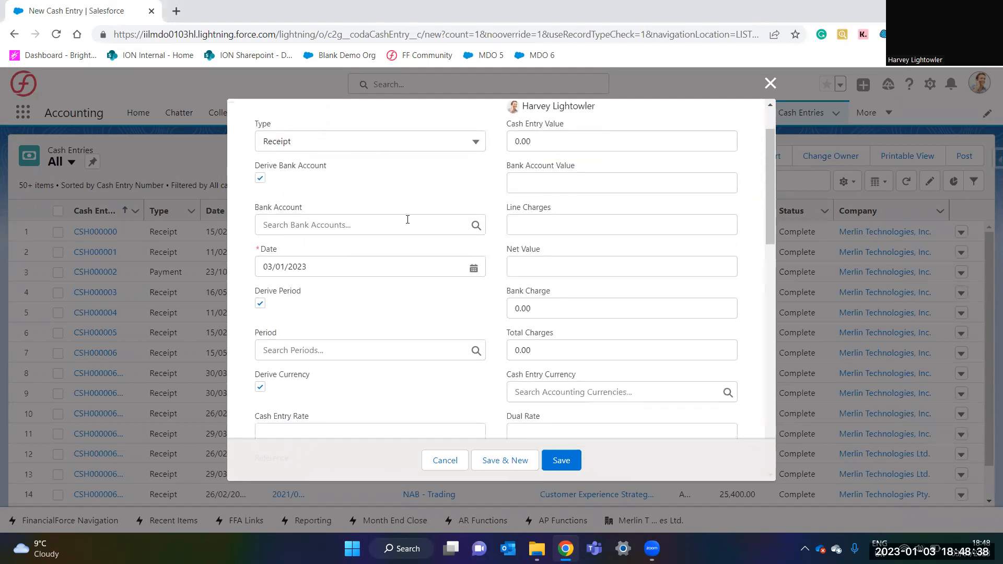
pyautogui.click(403, 226)
pyautogui.write('h')
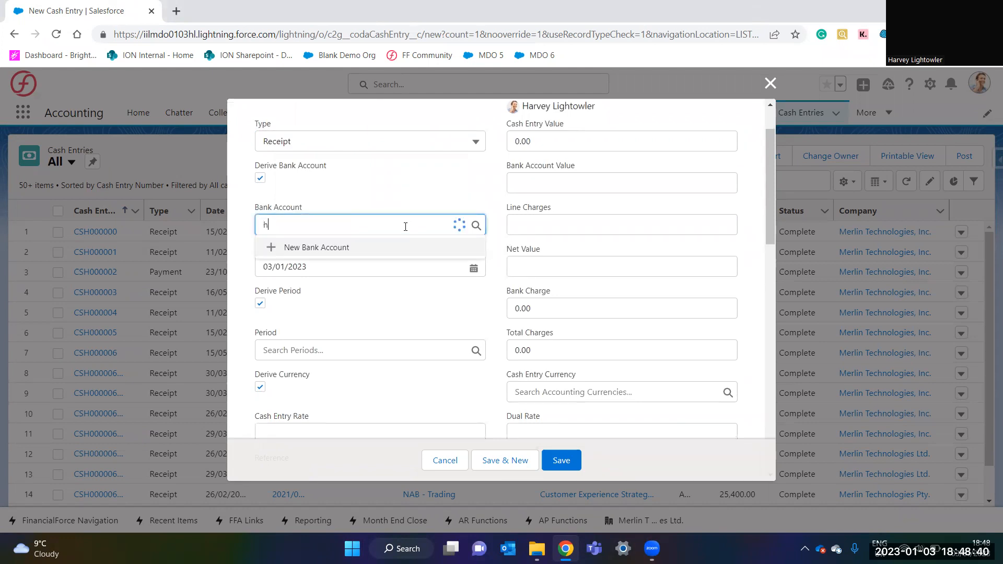
pyautogui.write('sbc')
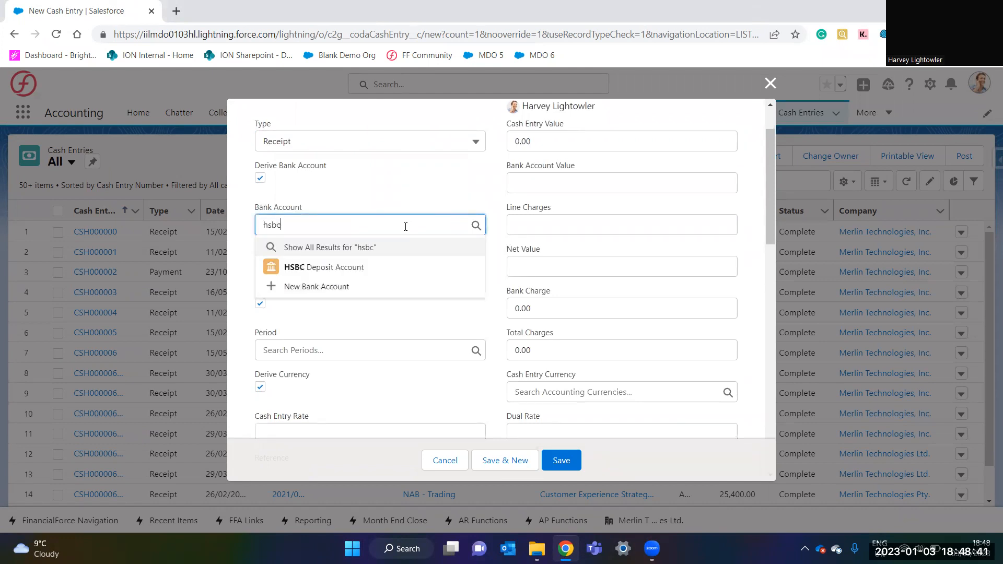
pyautogui.click(372, 268)
pyautogui.click(413, 313)
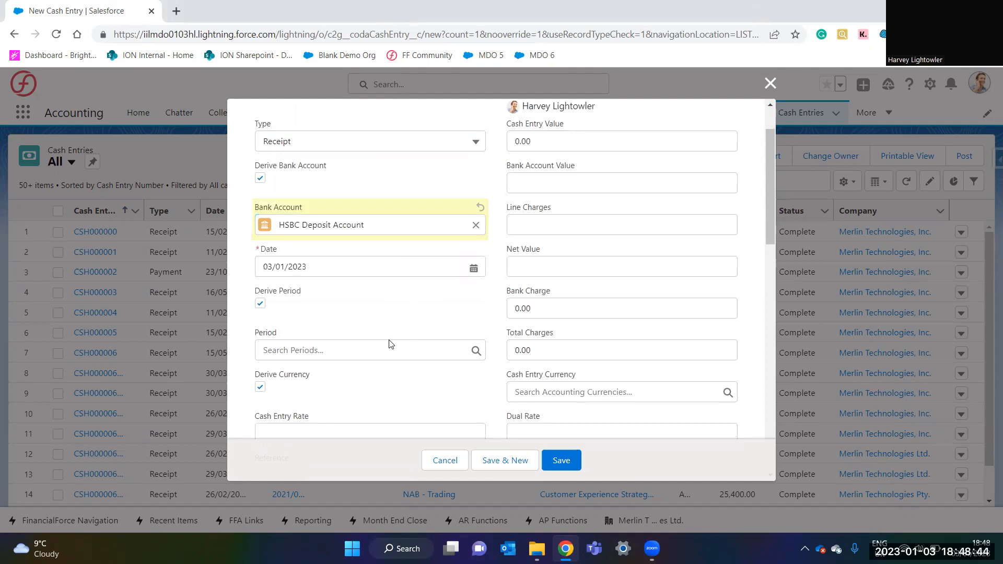
pyautogui.moveTo(325, 265); pyautogui.dragTo(252, 269)
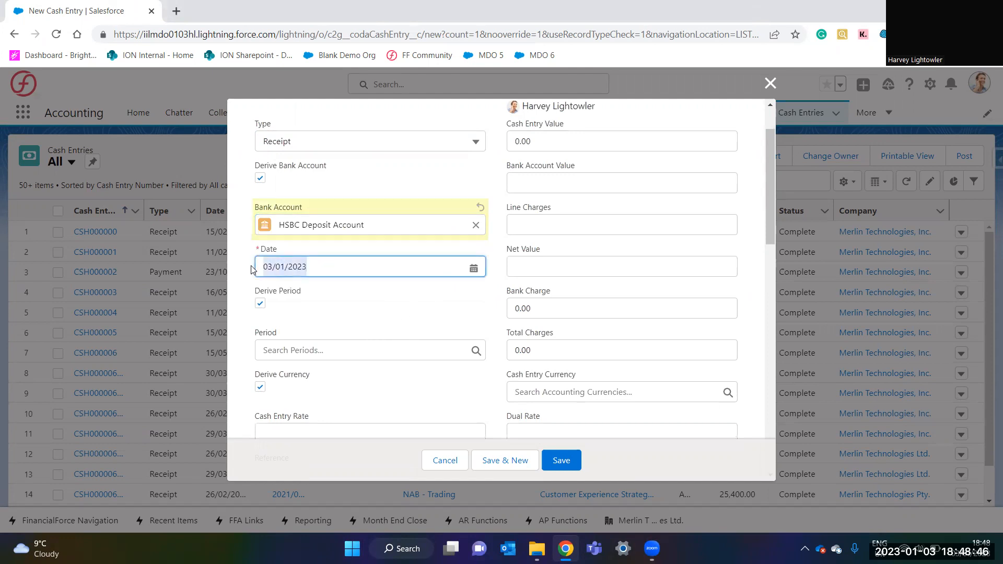
pyautogui.click(328, 289)
pyautogui.moveTo(258, 293); pyautogui.dragTo(286, 298)
pyautogui.click(286, 303)
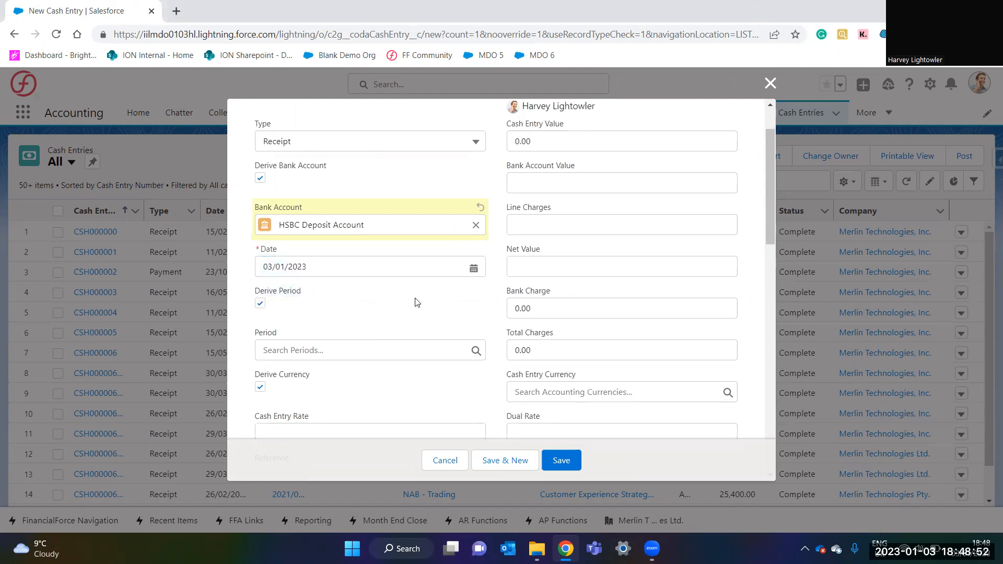
# - Set the cash entry currency to GBP for Merlin Technologies Ltd
pyautogui.scroll(-1, 447, 287)
pyautogui.click(558, 327)
pyautogui.write('gbp')
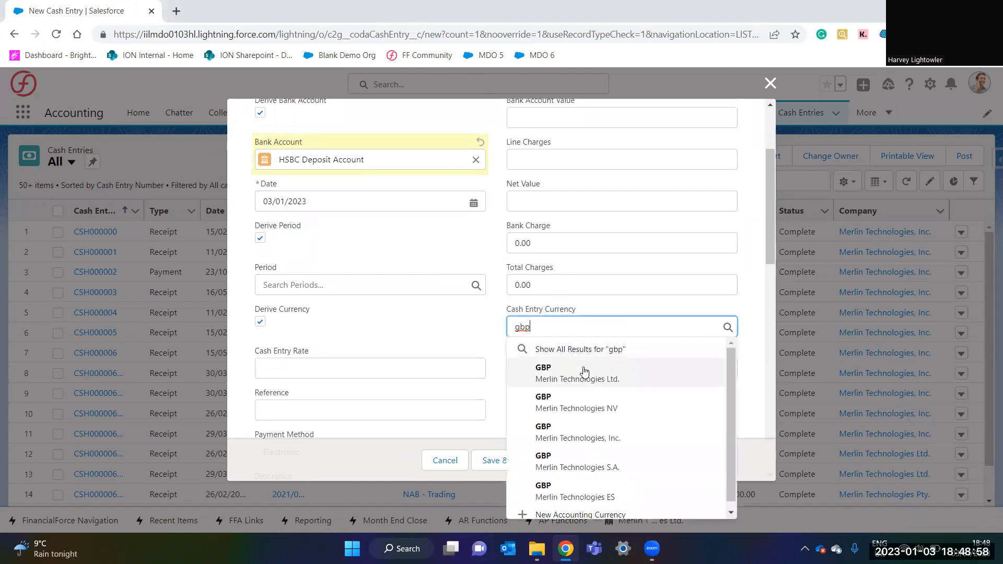
pyautogui.click(582, 372)
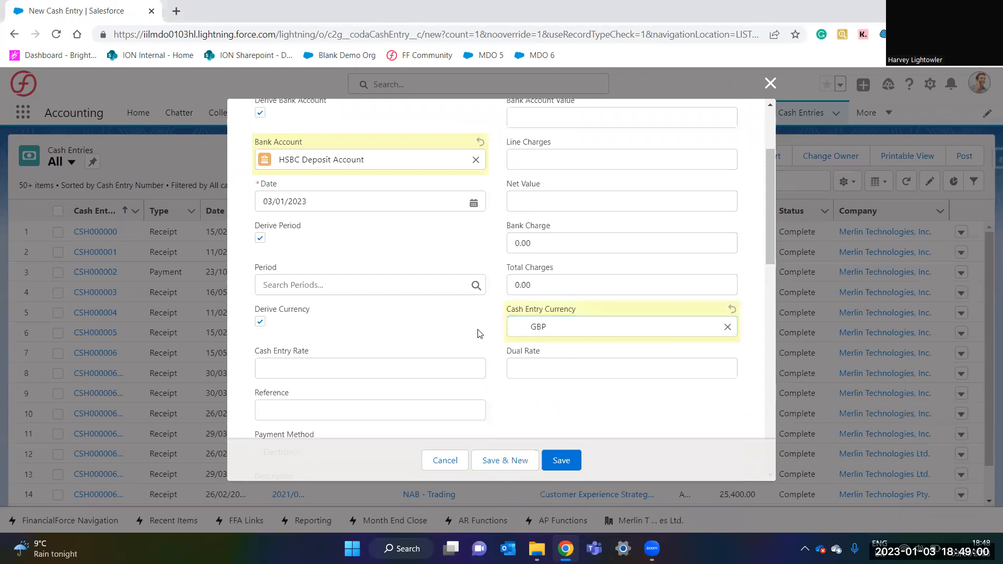
# - Review the remaining payment, bank analysis and status fields without changing them, and save the new cash entry
pyautogui.scroll(-3, 478, 332)
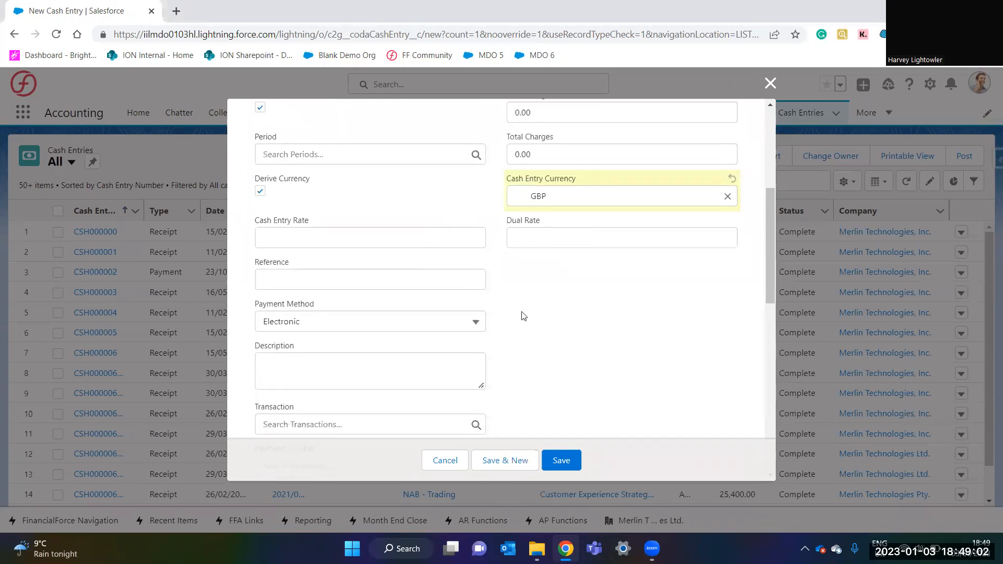
pyautogui.scroll(-6, 529, 301)
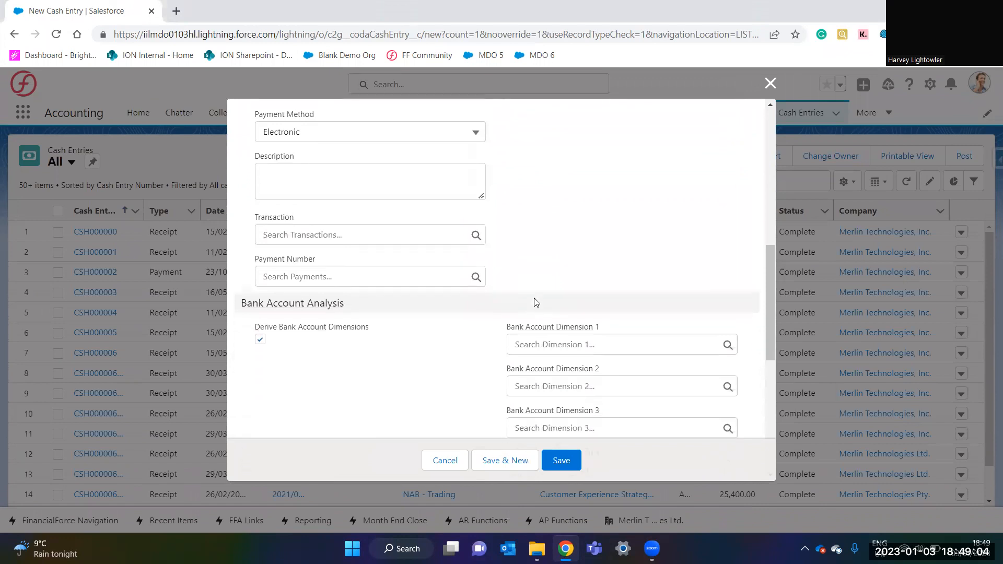
pyautogui.scroll(-1, 495, 232)
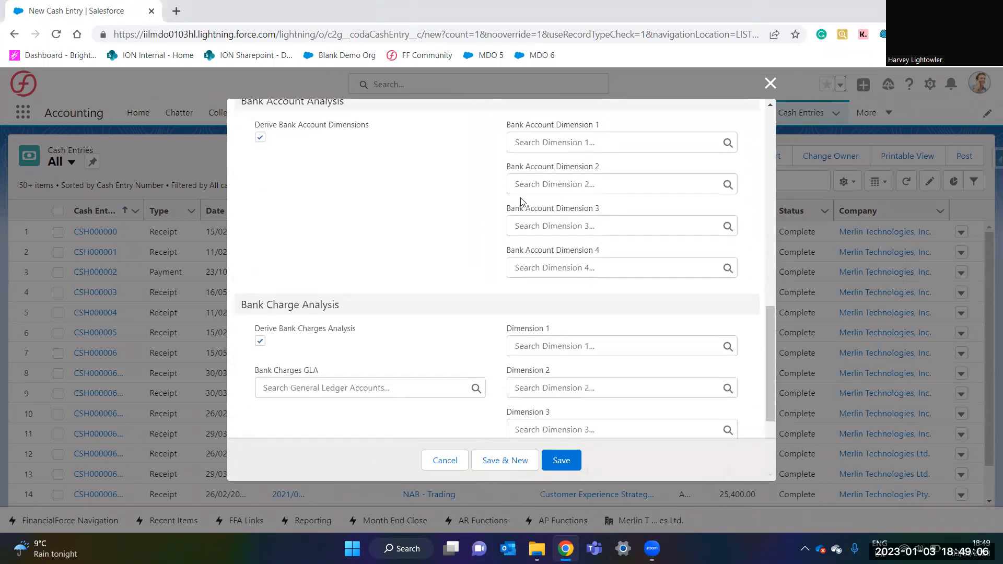
pyautogui.click(536, 149)
pyautogui.click(477, 164)
pyautogui.scroll(-3, 475, 183)
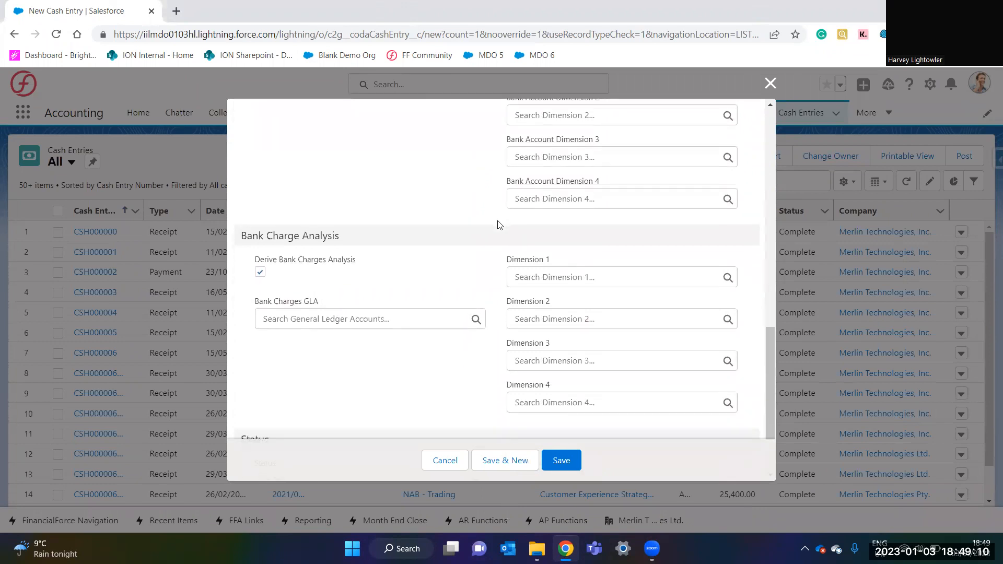
pyautogui.click(536, 394)
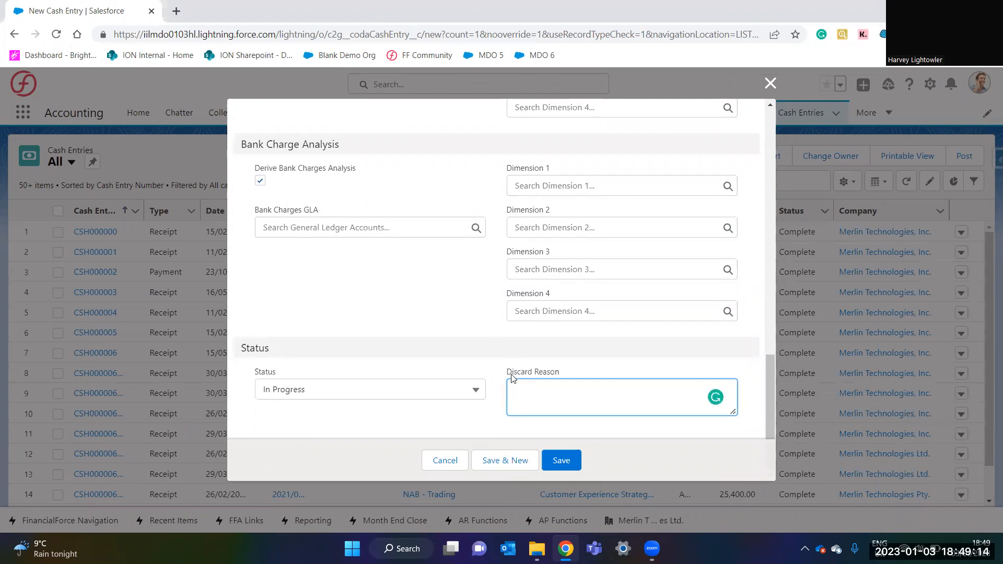
pyautogui.click(557, 462)
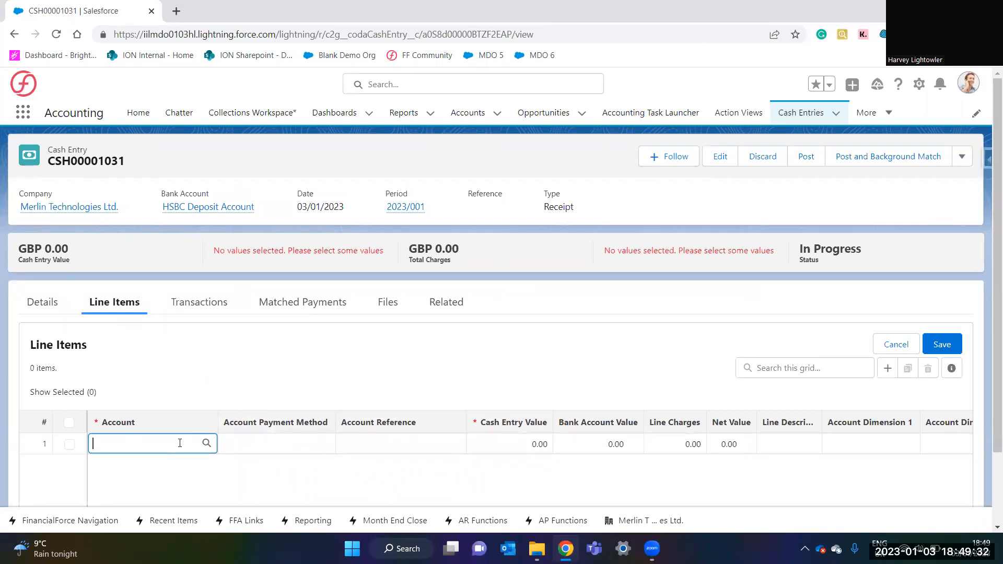
# - Fill in the first line item with the account Acme and a cash entry value of 1,100.00
pyautogui.write('me')
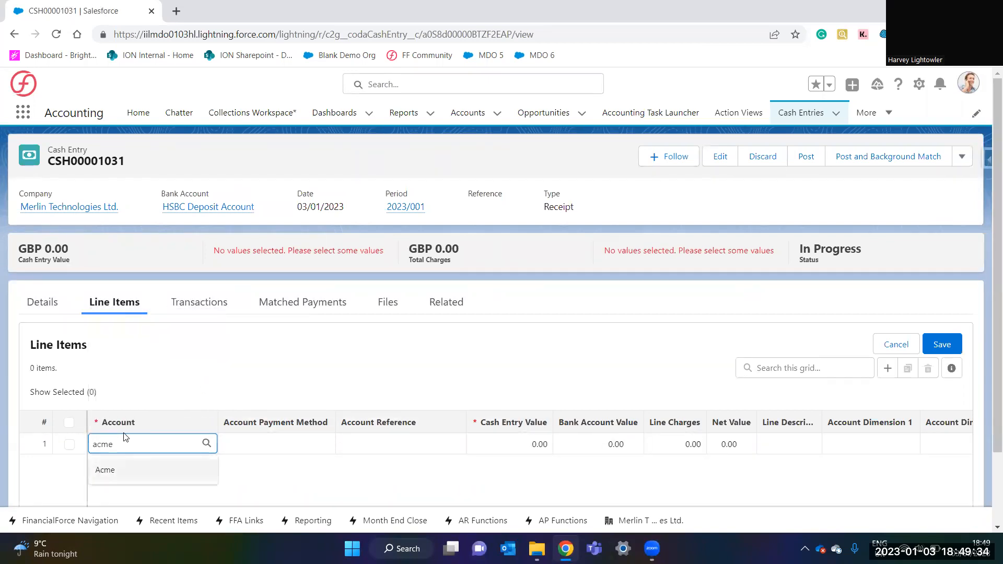
pyautogui.click(120, 477)
pyautogui.scroll(-1, 356, 448)
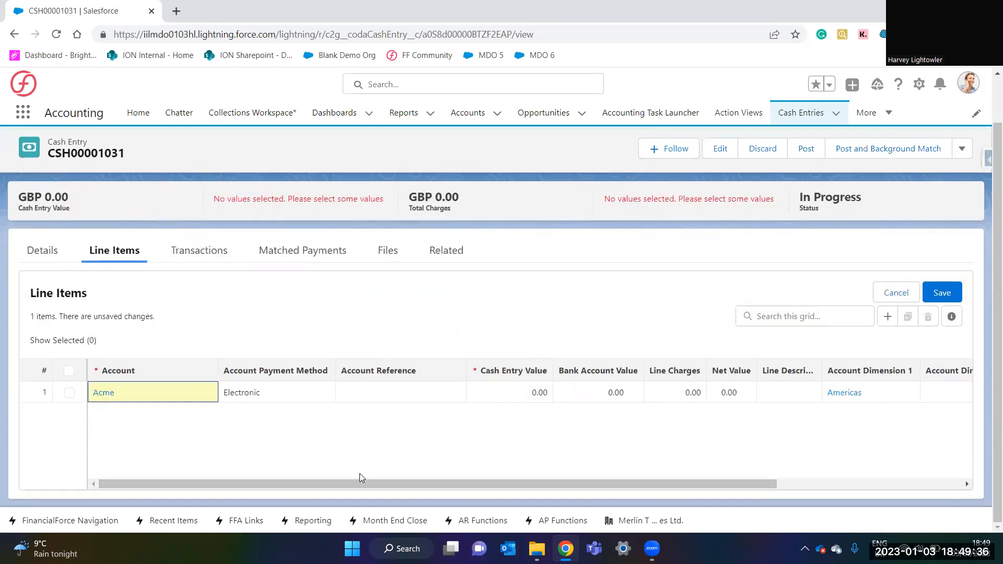
pyautogui.moveTo(360, 483); pyautogui.dragTo(390, 483)
pyautogui.click(500, 394)
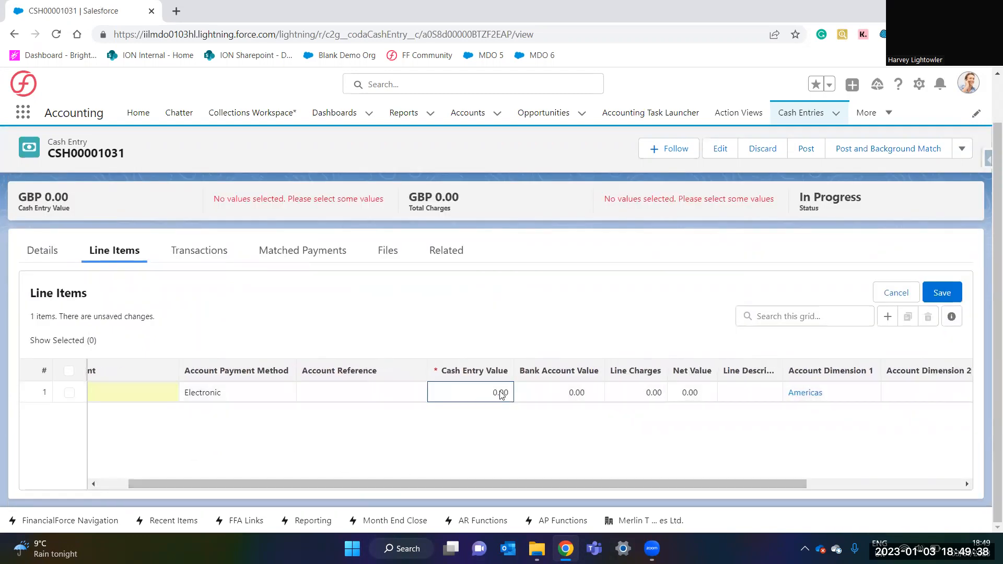
pyautogui.click(501, 394)
pyautogui.write('1,1')
pyautogui.write('00')
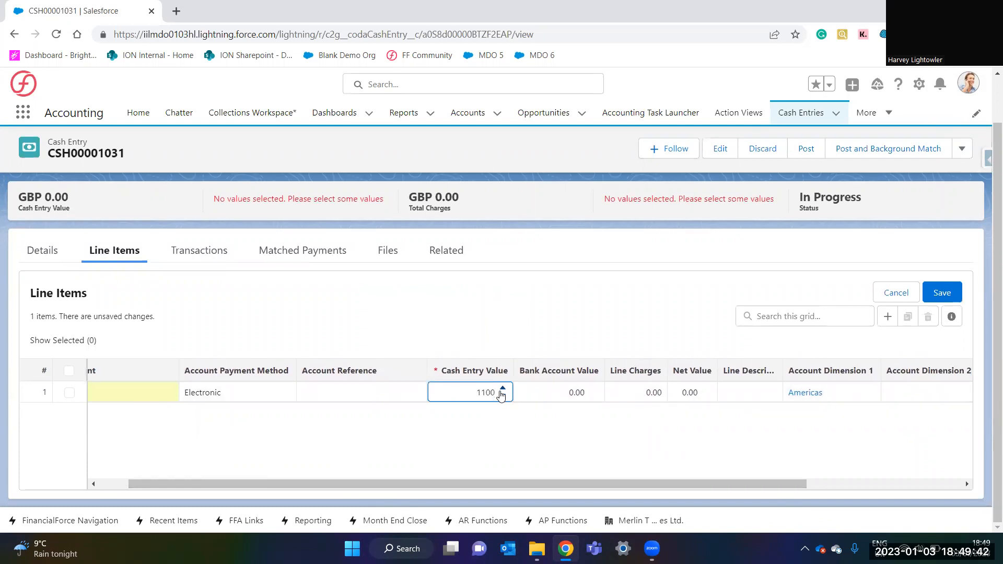
pyautogui.click(614, 335)
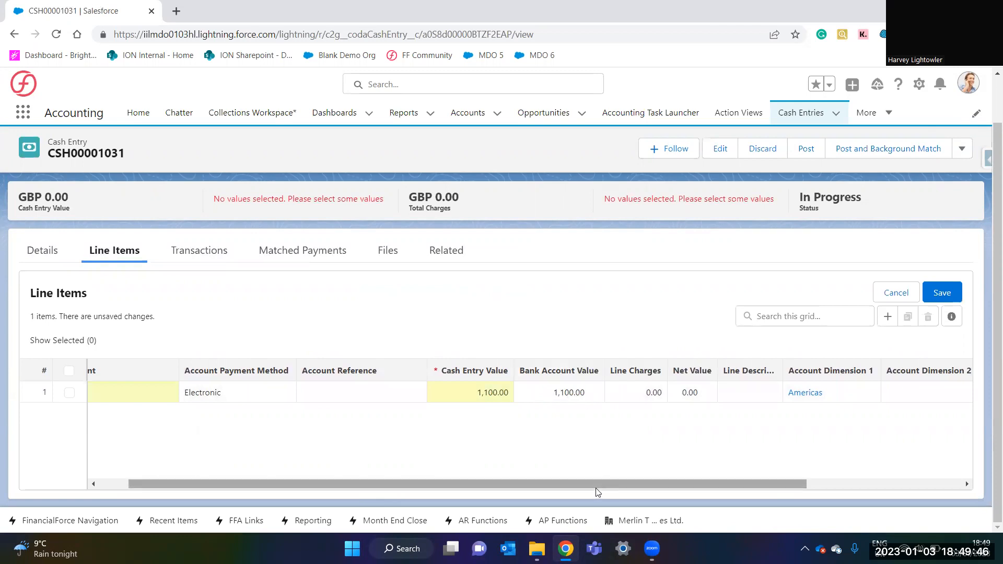
# - Save the cash entry's line items and post the cash entry
pyautogui.moveTo(600, 484); pyautogui.dragTo(706, 485)
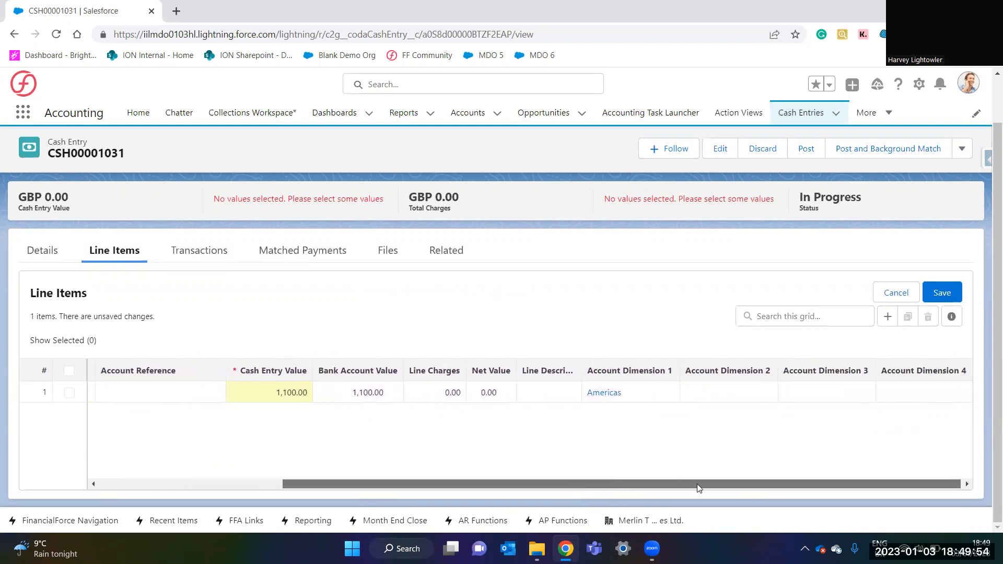
pyautogui.click(939, 292)
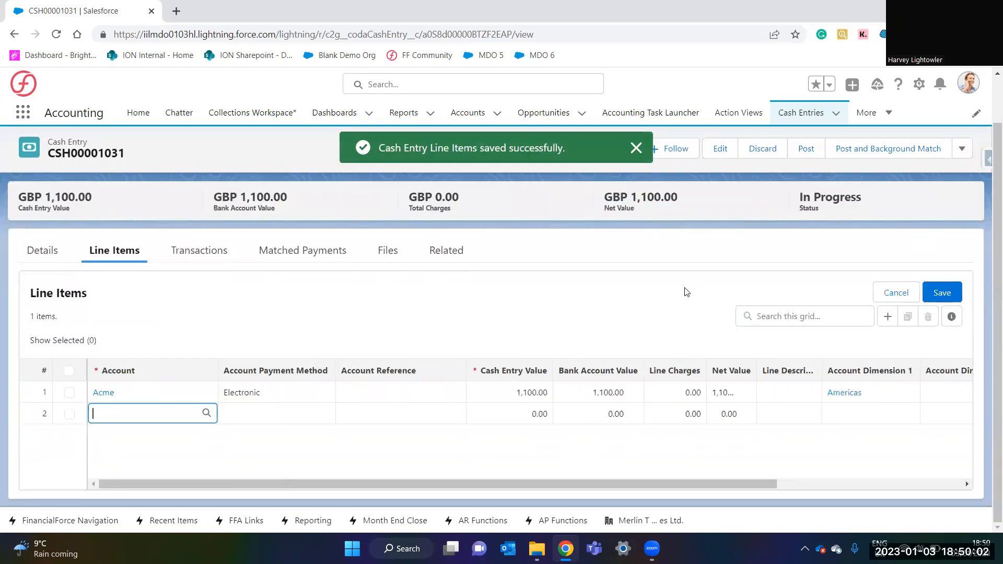
pyautogui.click(807, 149)
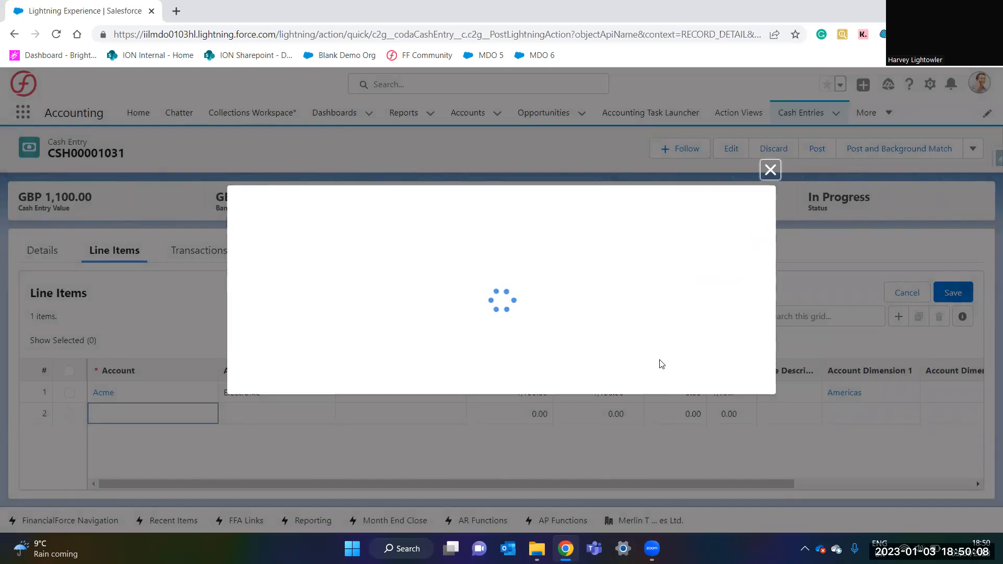
pyautogui.click(742, 336)
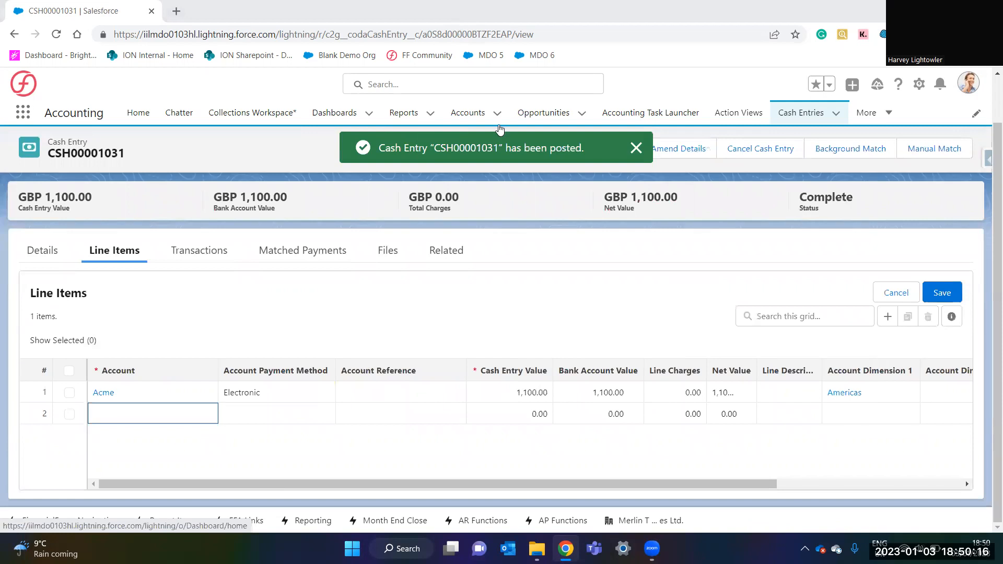
pyautogui.moveTo(797, 198); pyautogui.dragTo(866, 195)
pyautogui.click(869, 205)
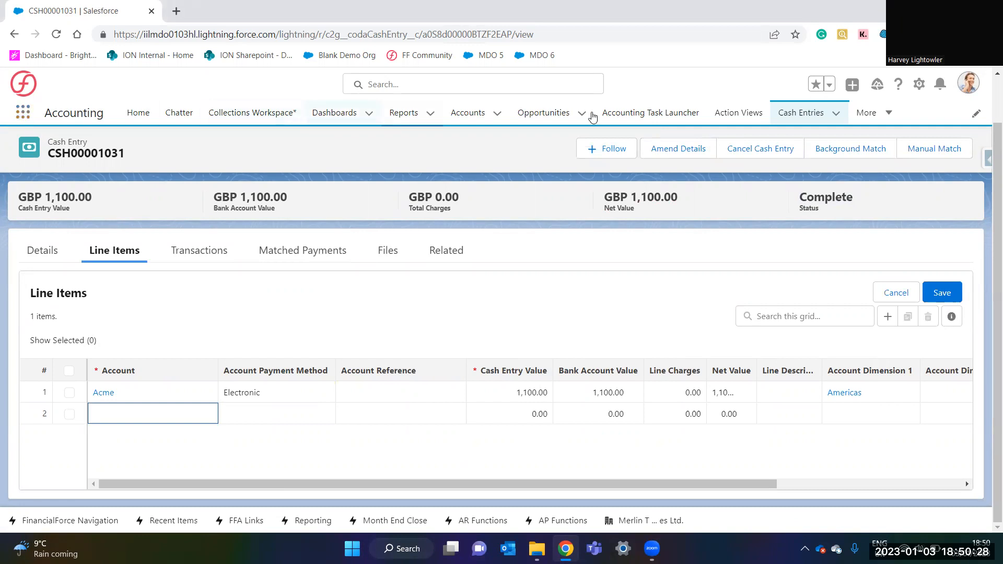
# - Open the Cash Matching page
pyautogui.click(889, 113)
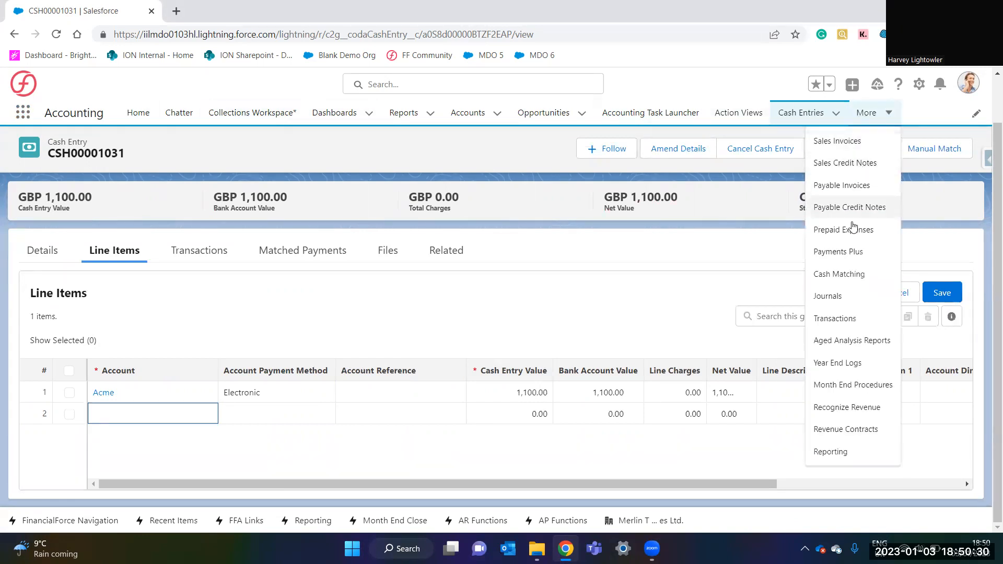
pyautogui.click(852, 274)
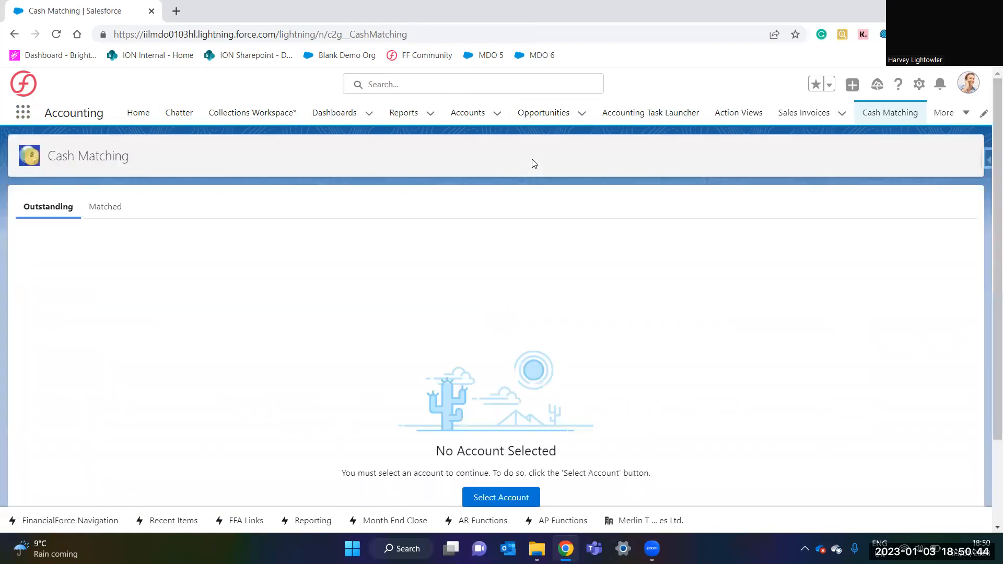
pyautogui.scroll(-1, 543, 210)
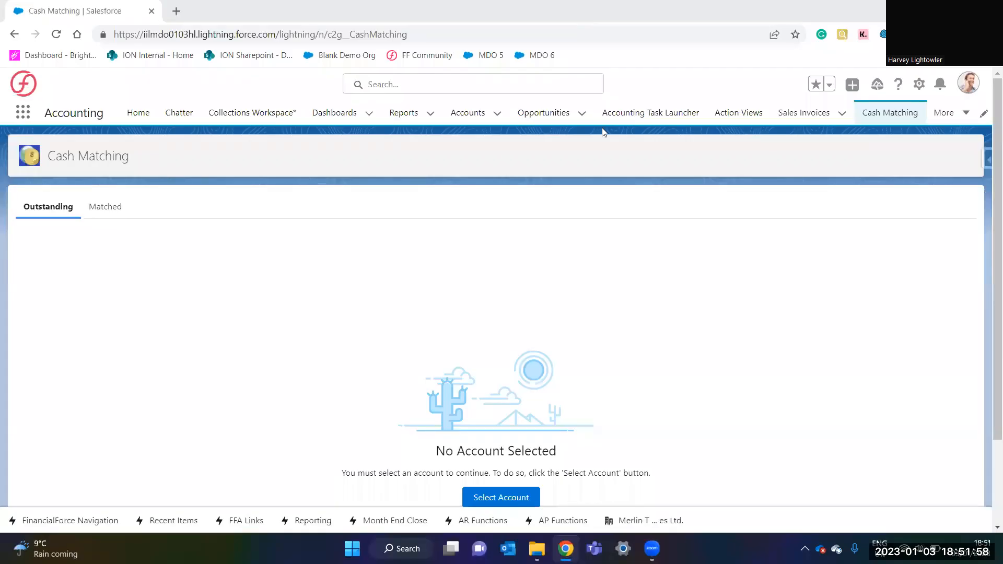
# - Find the Acme account in the account selection for cash matching and choose it
pyautogui.click(525, 499)
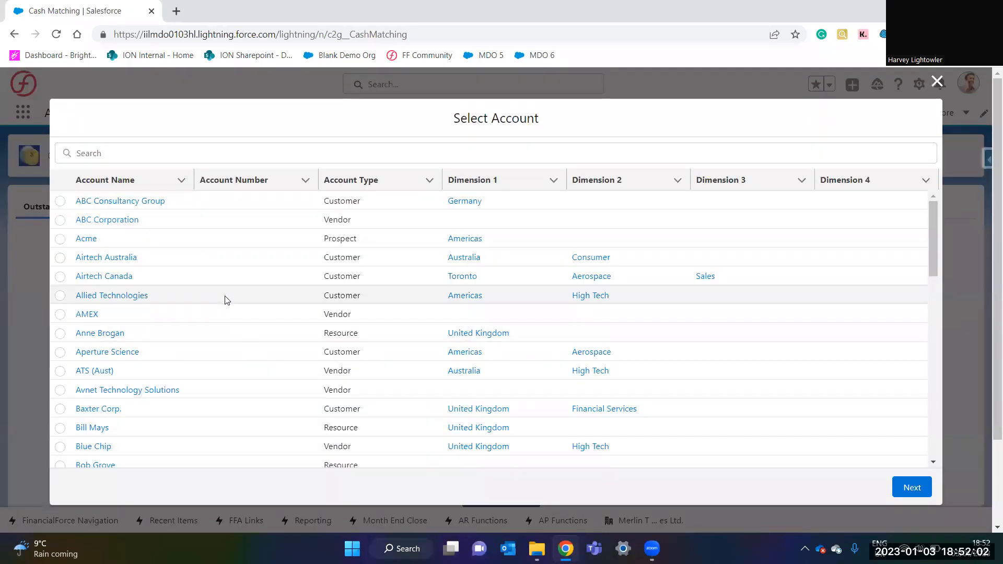
pyautogui.scroll(-2, 230, 298)
pyautogui.scroll(-15, 231, 298)
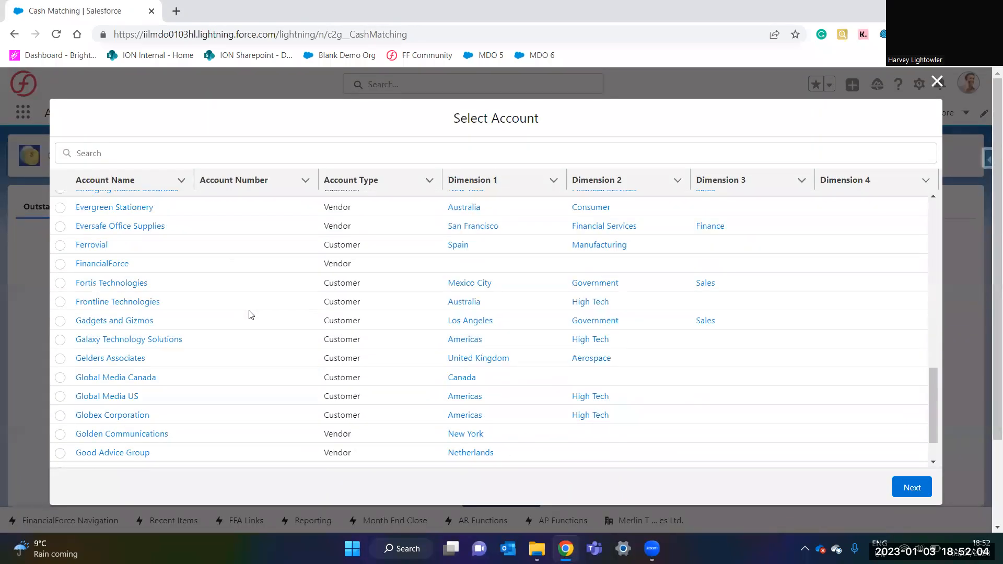
pyautogui.scroll(17, 250, 319)
pyautogui.click(256, 157)
pyautogui.write('acme')
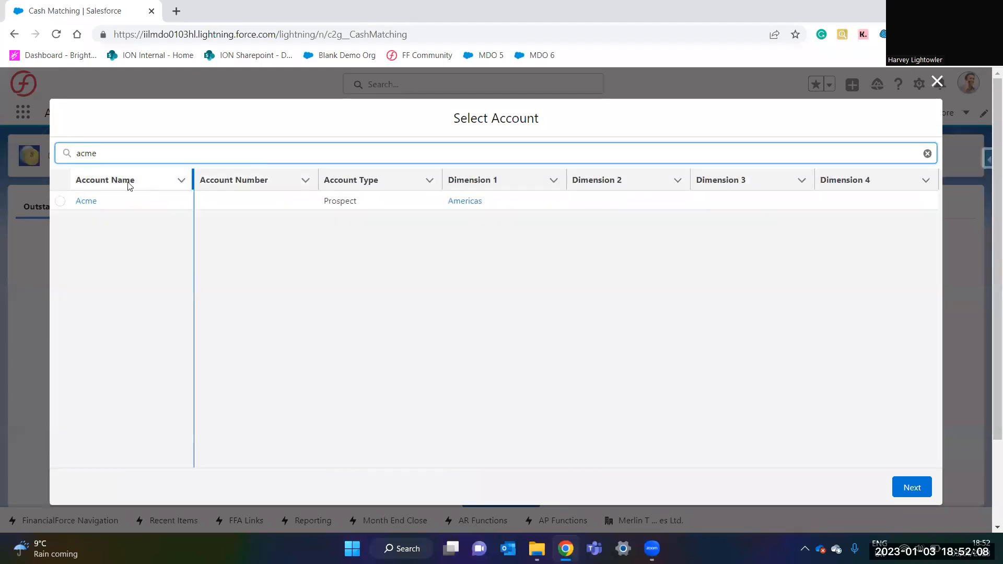
pyautogui.click(61, 201)
pyautogui.click(913, 486)
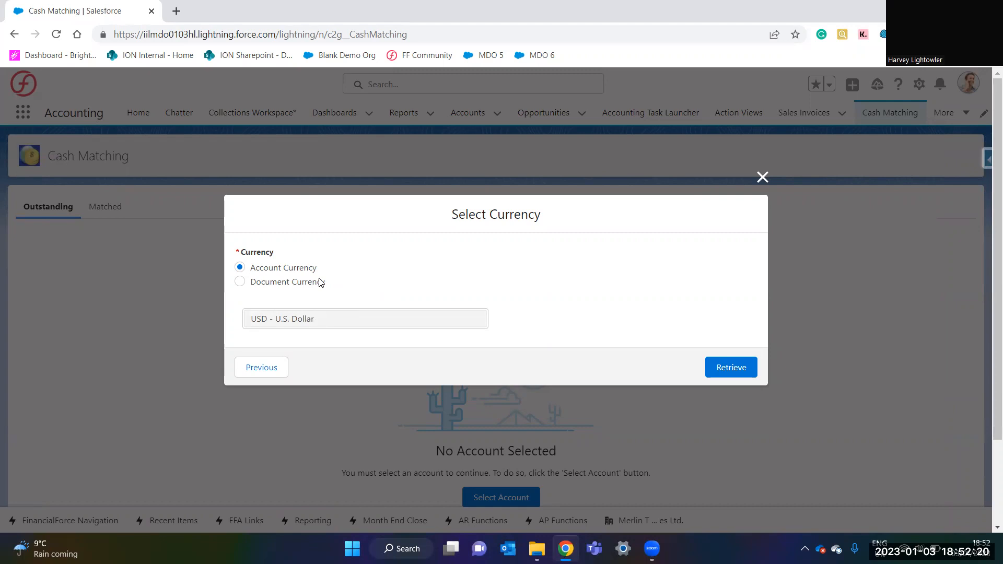
# - Set the matching currency to document currency GBP - British Pound and retrieve Acme's outstanding items
pyautogui.click(239, 282)
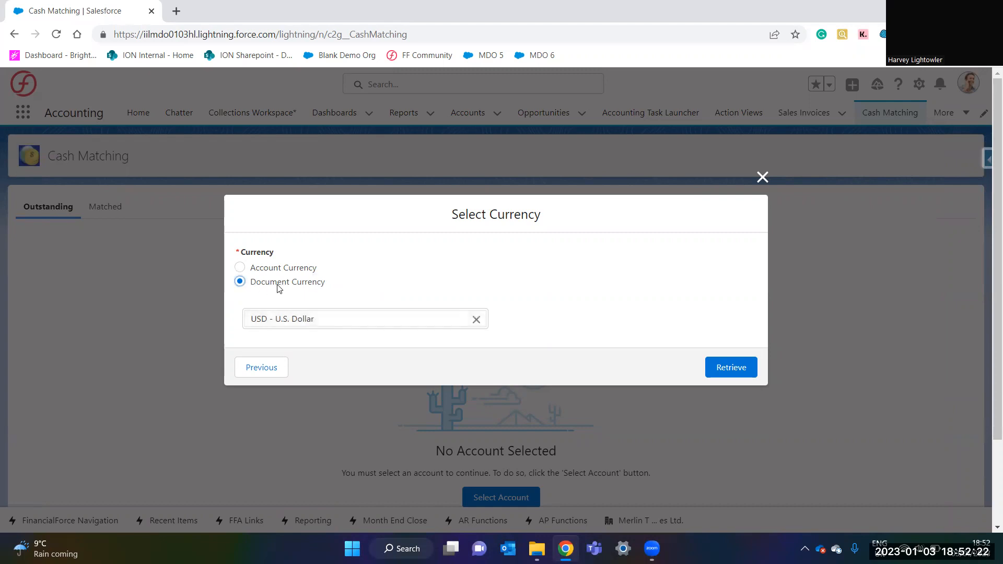
pyautogui.click(476, 321)
pyautogui.click(316, 347)
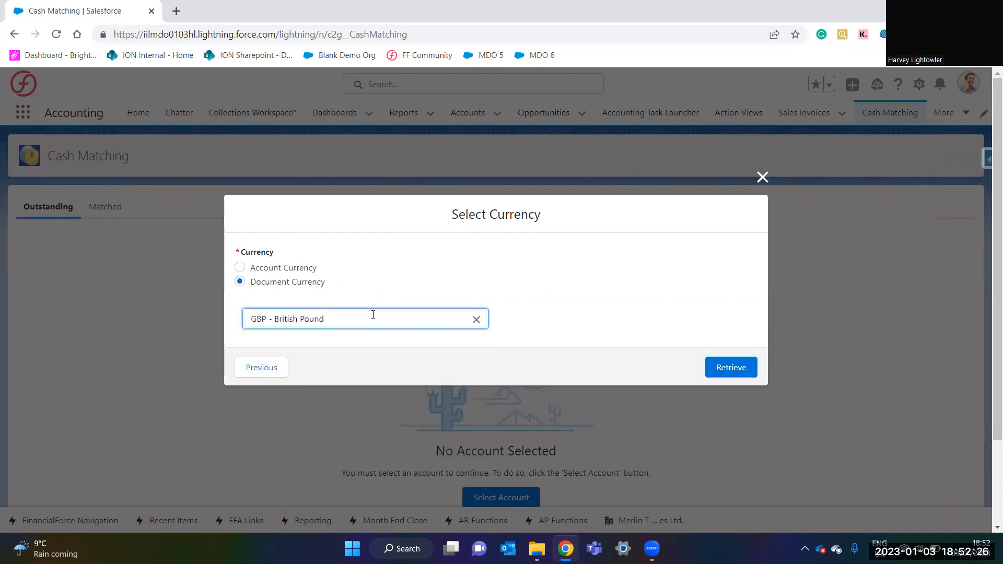
pyautogui.click(733, 369)
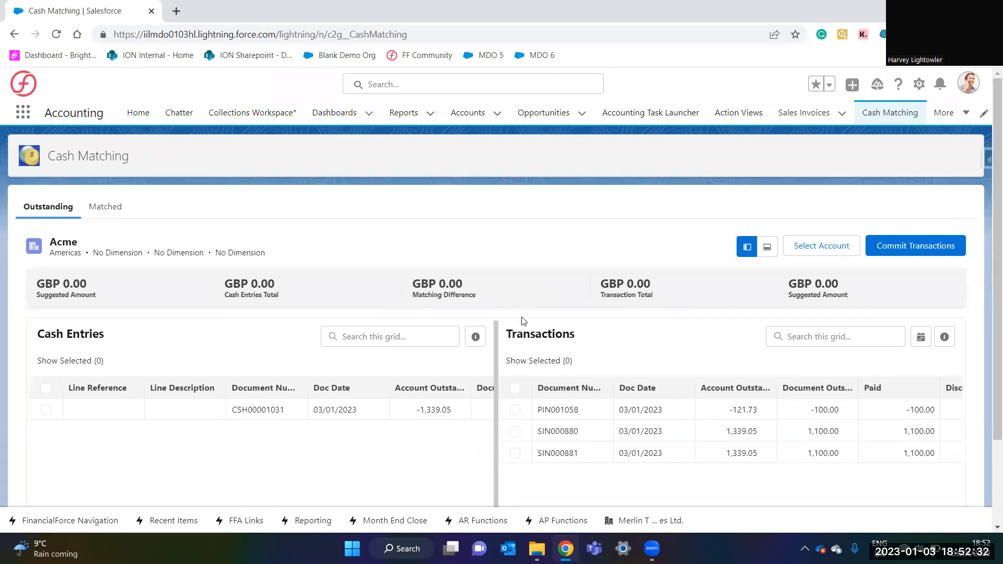
# - Check the cash entry's outstanding amounts and select transaction SIN000881 together with cash entry CSH00001031 for matching
pyautogui.scroll(-2, 522, 323)
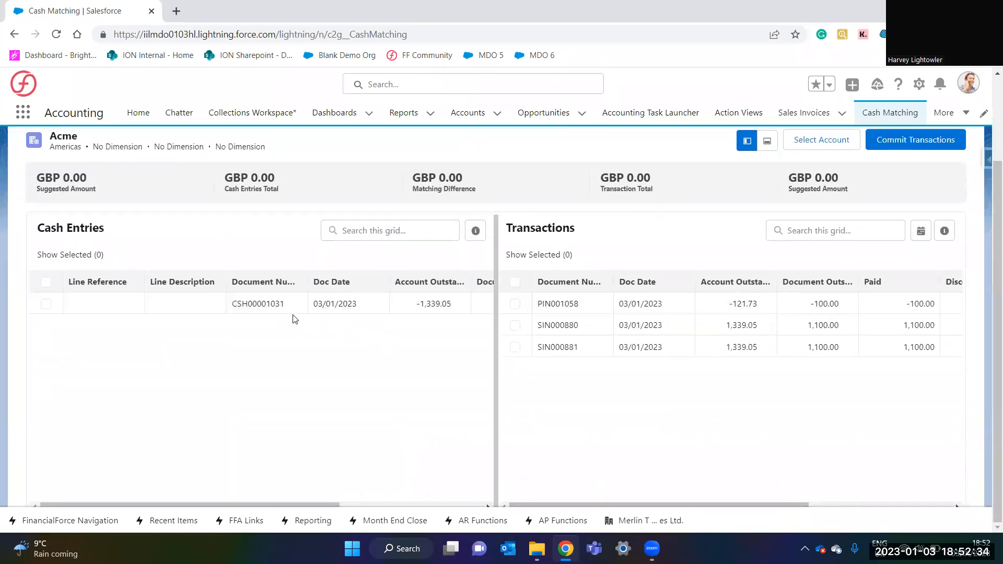
pyautogui.click(254, 304)
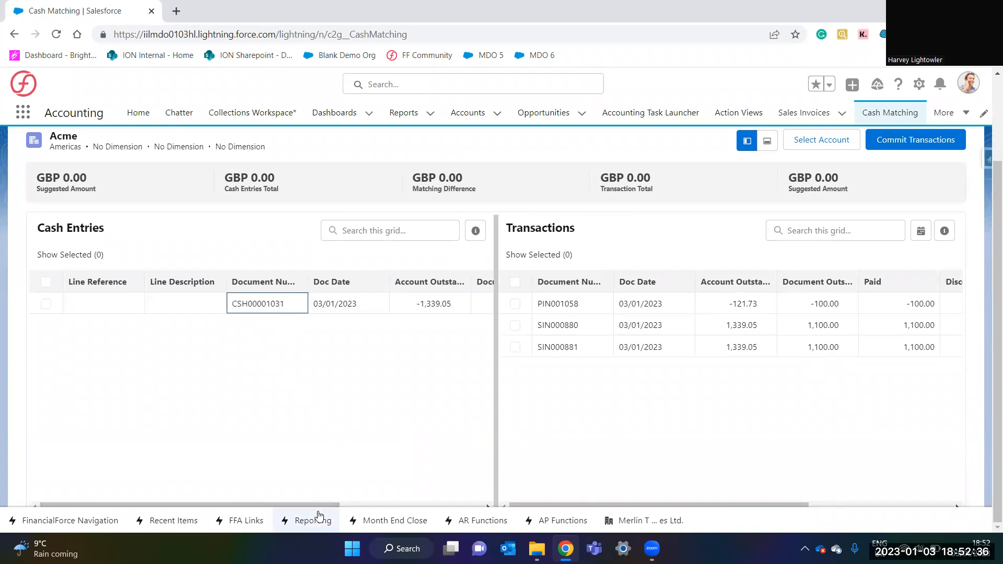
pyautogui.moveTo(314, 505); pyautogui.dragTo(485, 505)
pyautogui.click(199, 309)
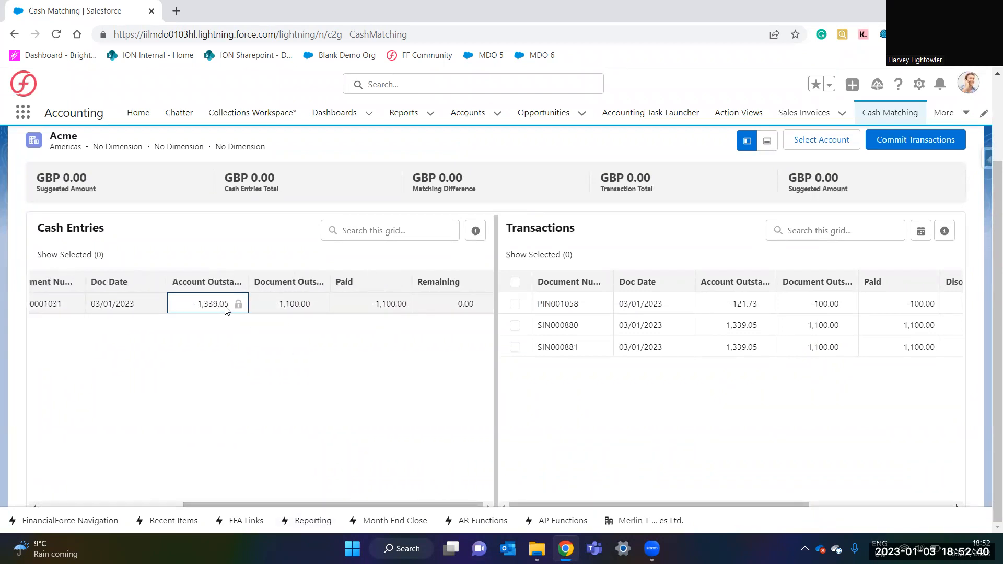
pyautogui.click(305, 308)
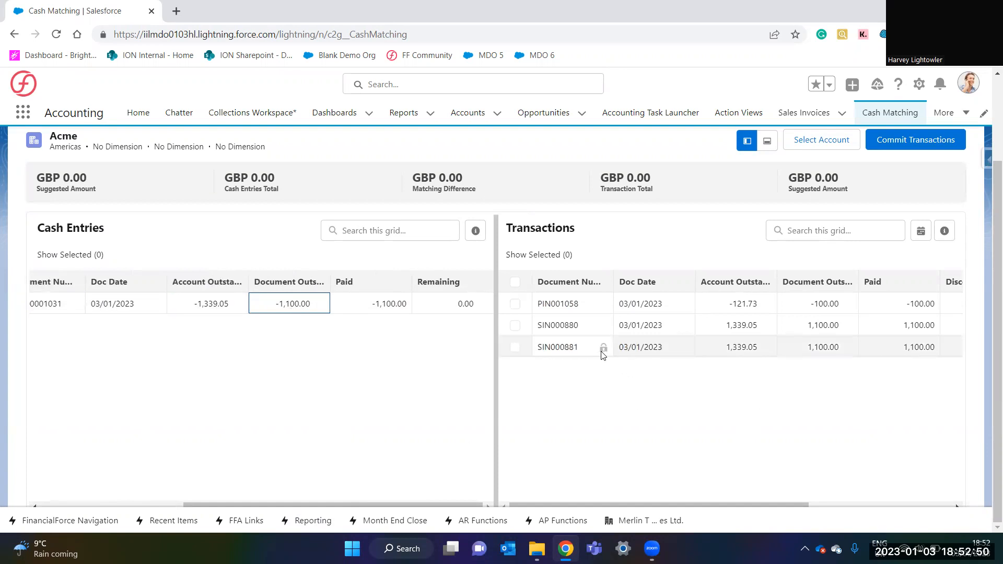
pyautogui.click(515, 347)
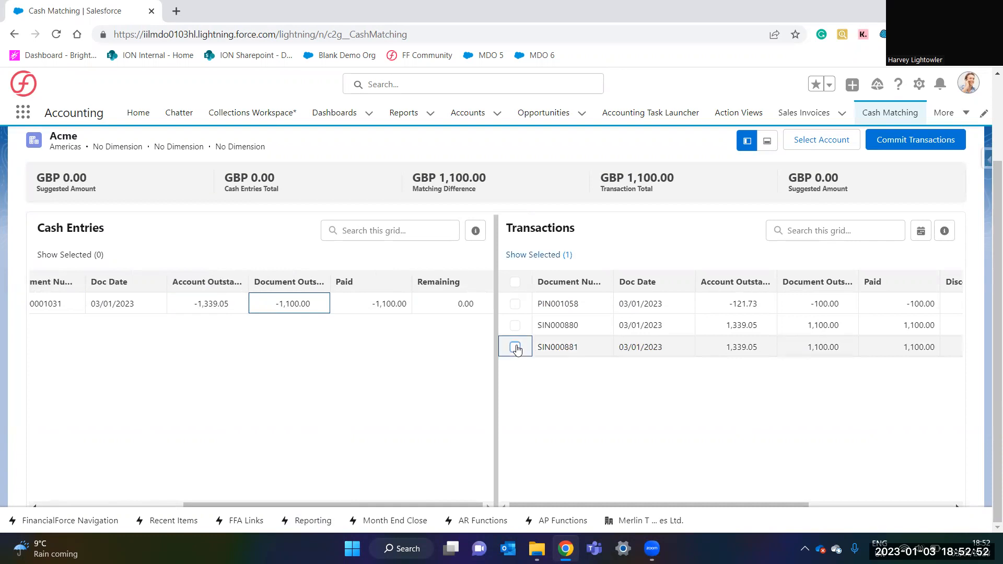
pyautogui.moveTo(417, 503); pyautogui.dragTo(272, 503)
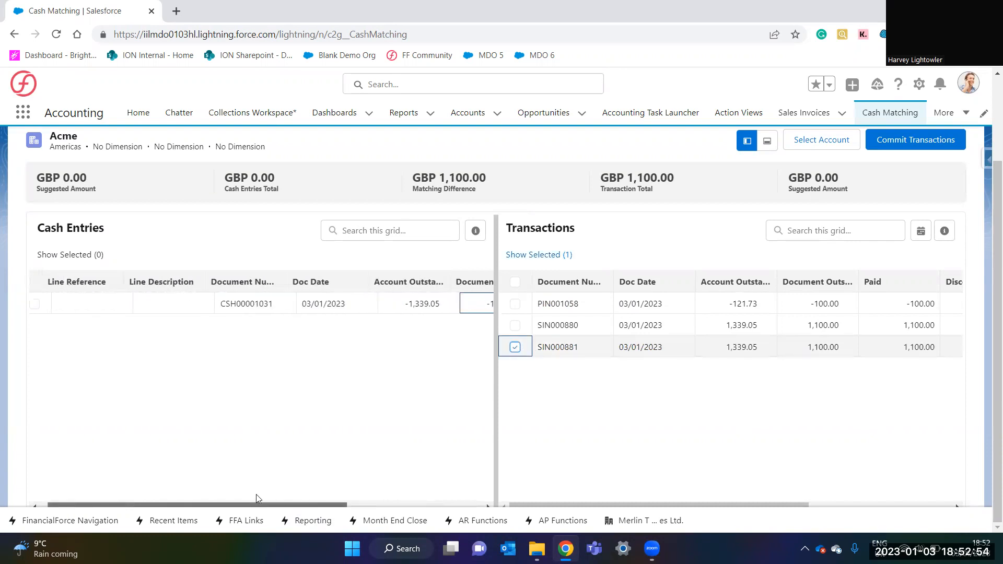
pyautogui.click(46, 304)
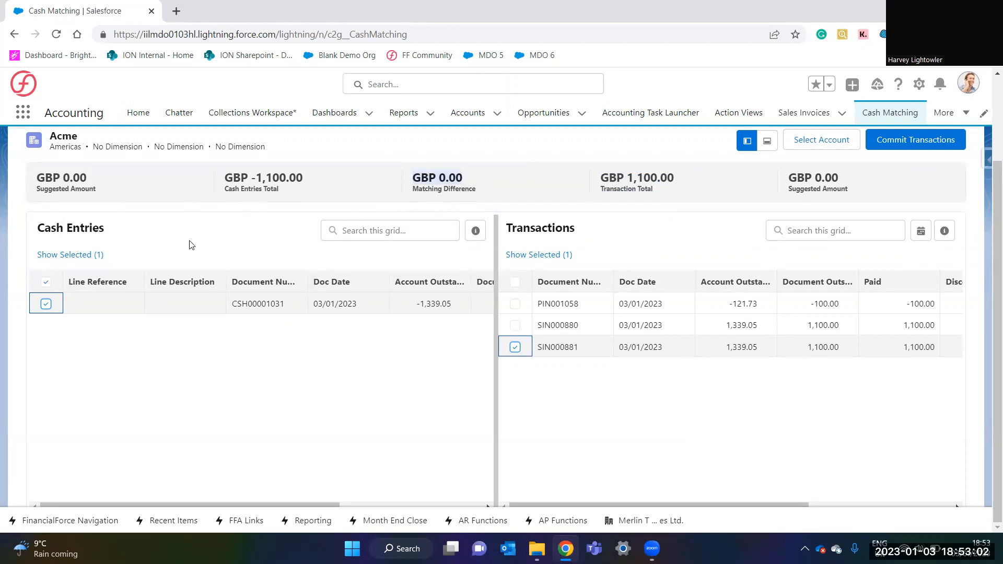
pyautogui.click(46, 304)
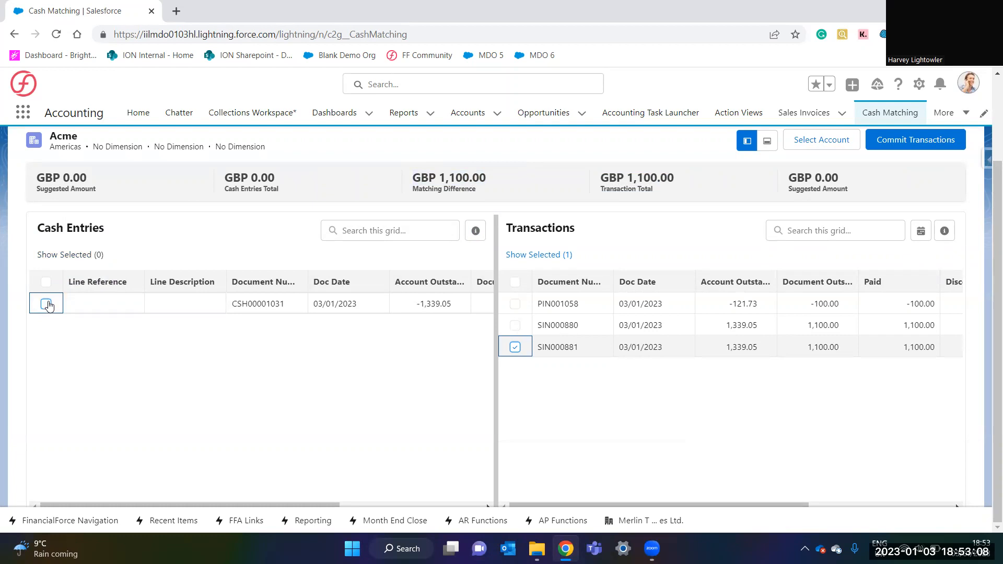
pyautogui.click(48, 305)
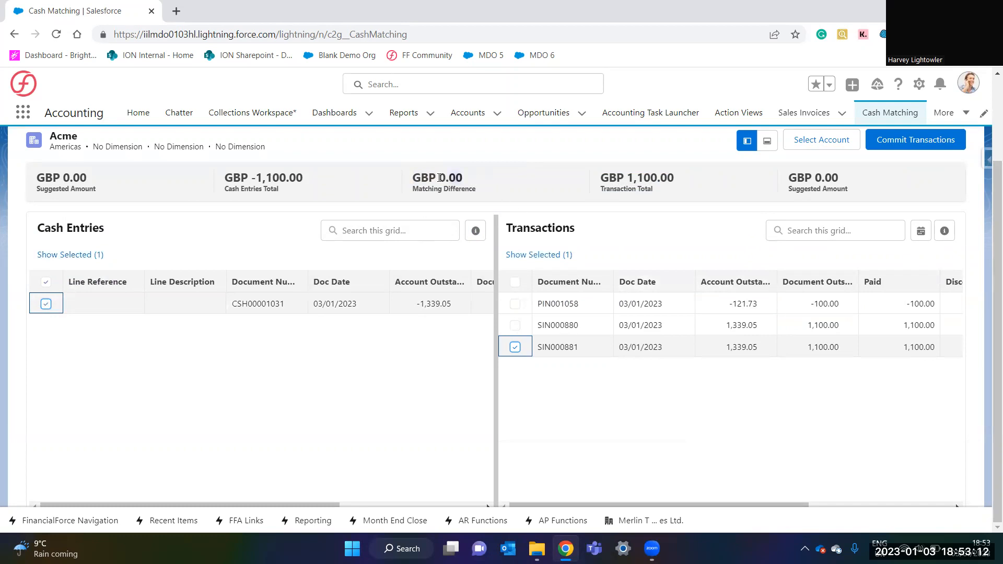
# - Commit the selected transactions, reviewing the settlement discount, write-off and currency write-off details and keeping the default journal details
pyautogui.scroll(3, 638, 242)
pyautogui.click(920, 246)
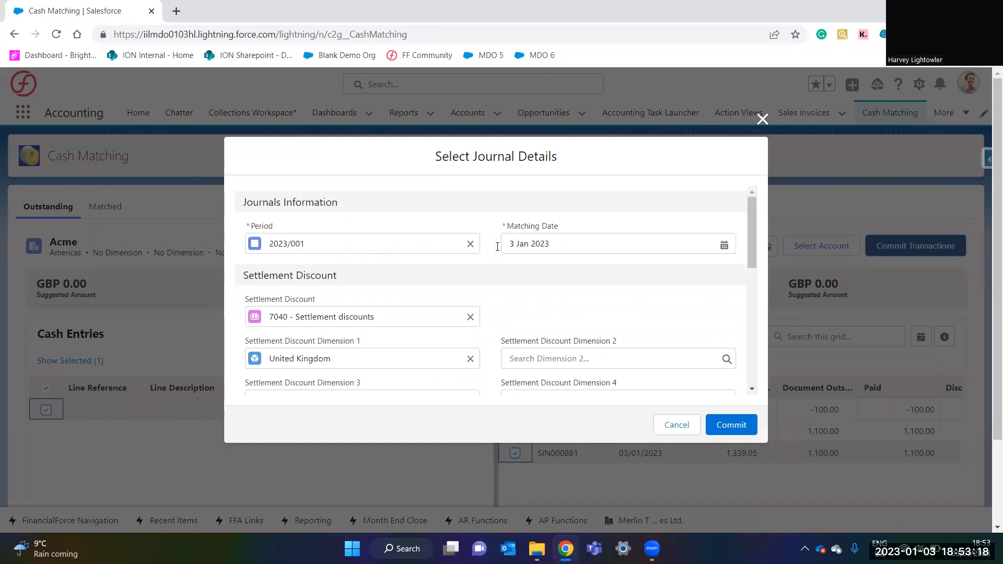
pyautogui.scroll(-1, 523, 313)
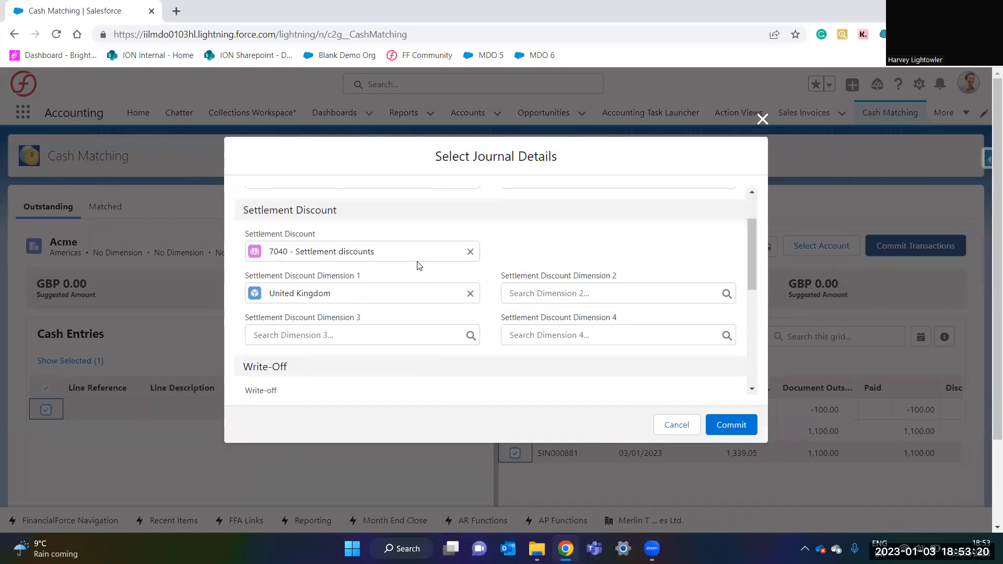
pyautogui.scroll(-1, 454, 298)
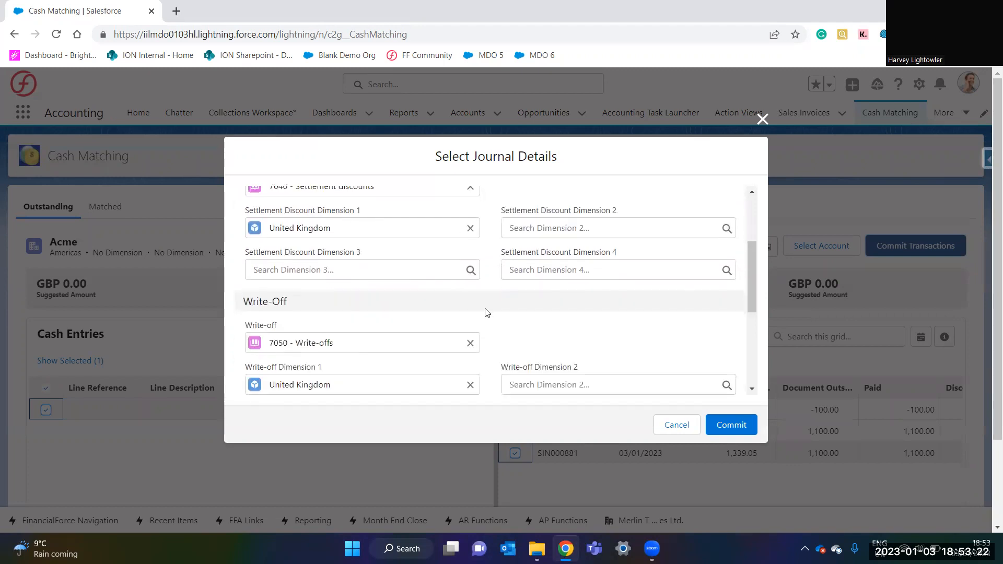
pyautogui.scroll(-1, 502, 308)
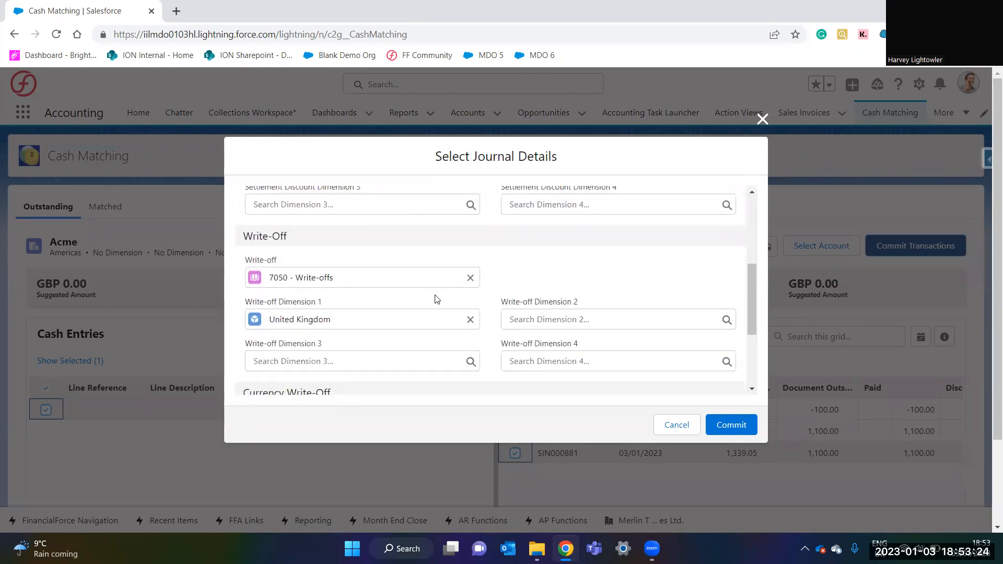
pyautogui.scroll(-2, 437, 295)
pyautogui.scroll(-1, 497, 306)
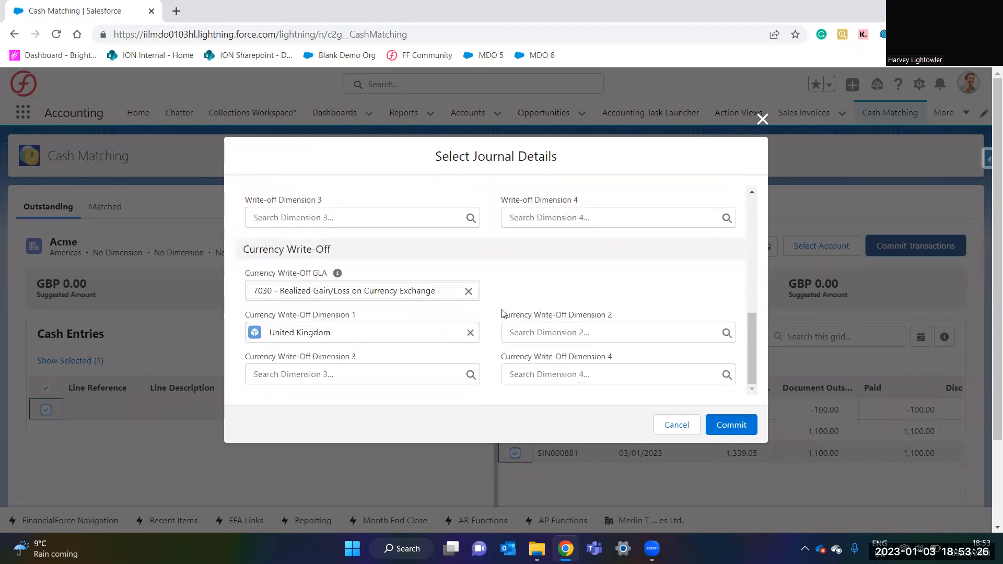
pyautogui.click(737, 425)
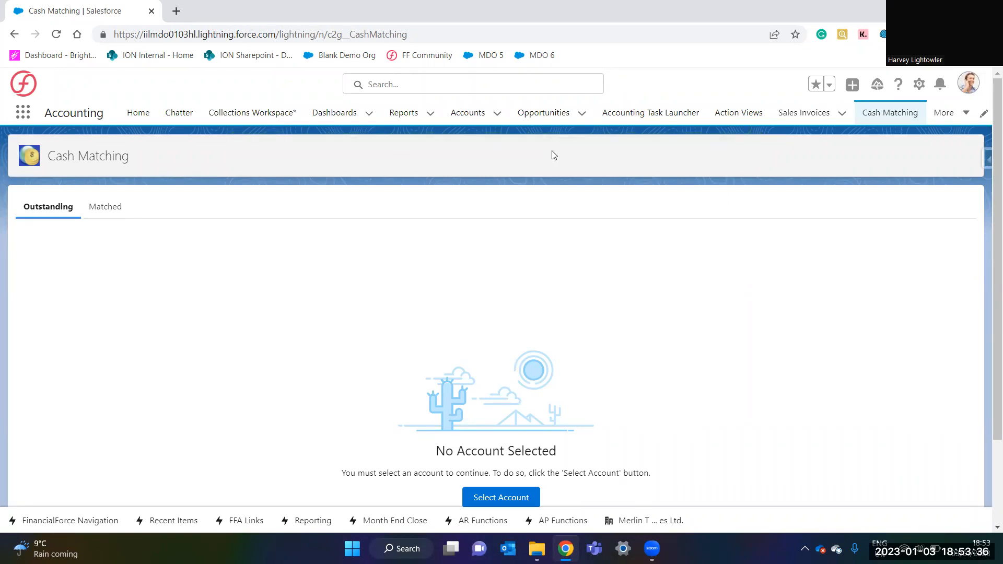
# - Find and open the Sales Invoices list through the app search
pyautogui.click(22, 113)
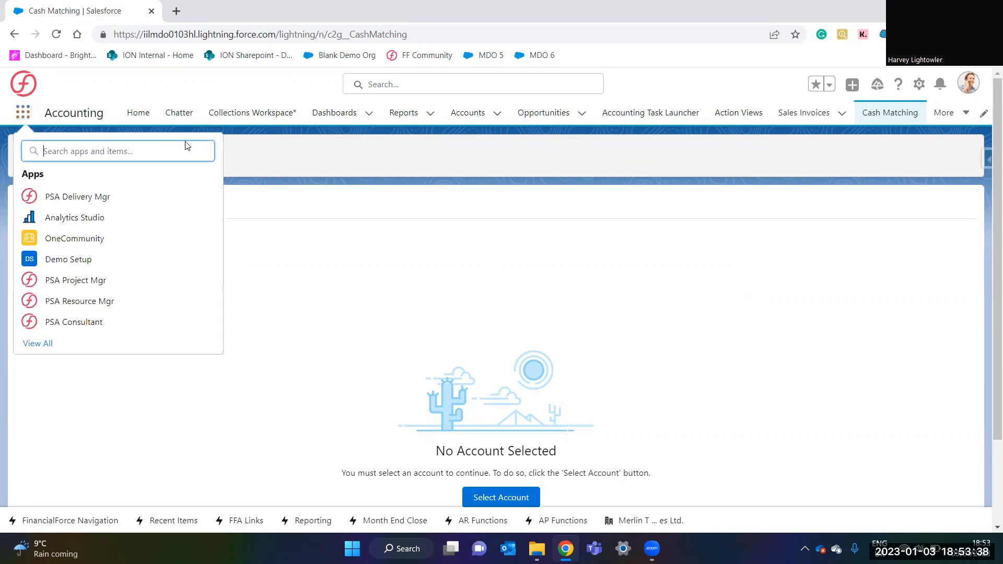
pyautogui.write('sales in')
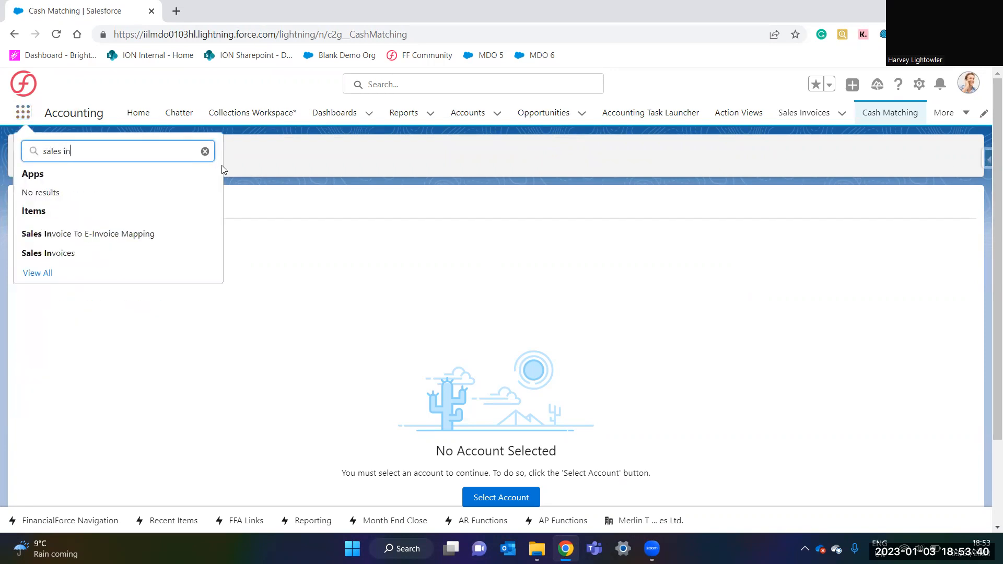
pyautogui.write('voice')
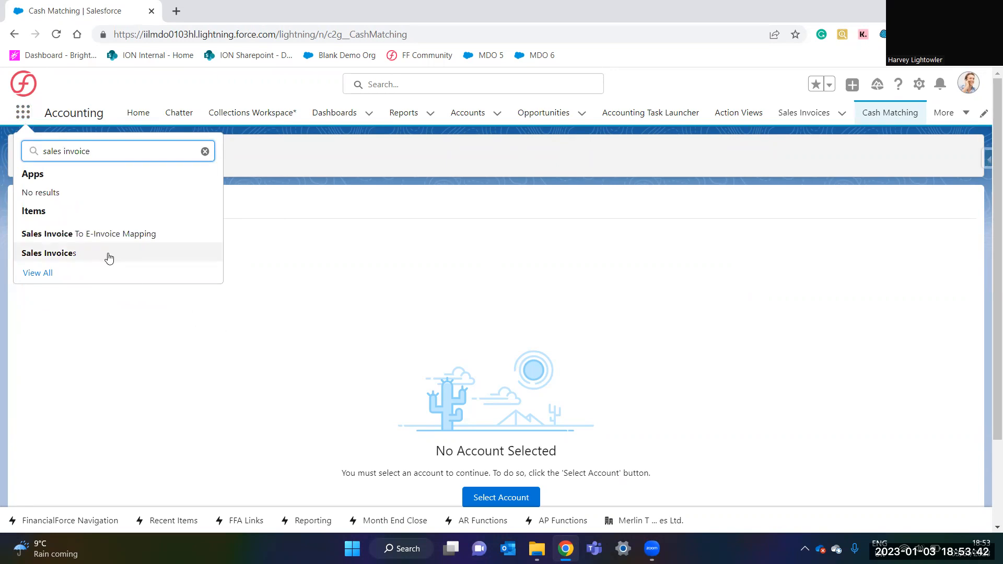
pyautogui.click(107, 255)
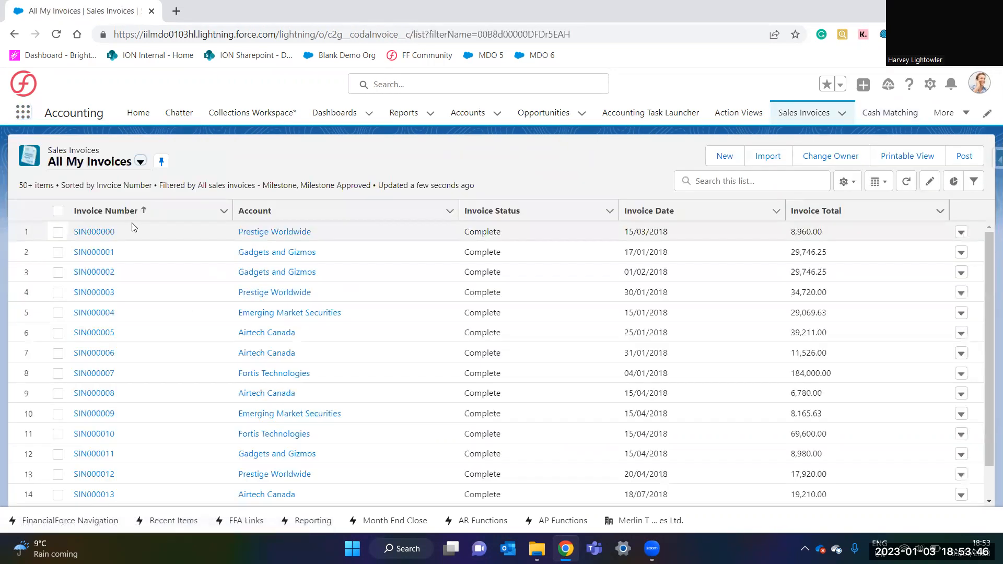
# - Switch the sales invoice list to Recently Viewed, open Acme's invoice SIN000881 and reload its page
pyautogui.click(100, 232)
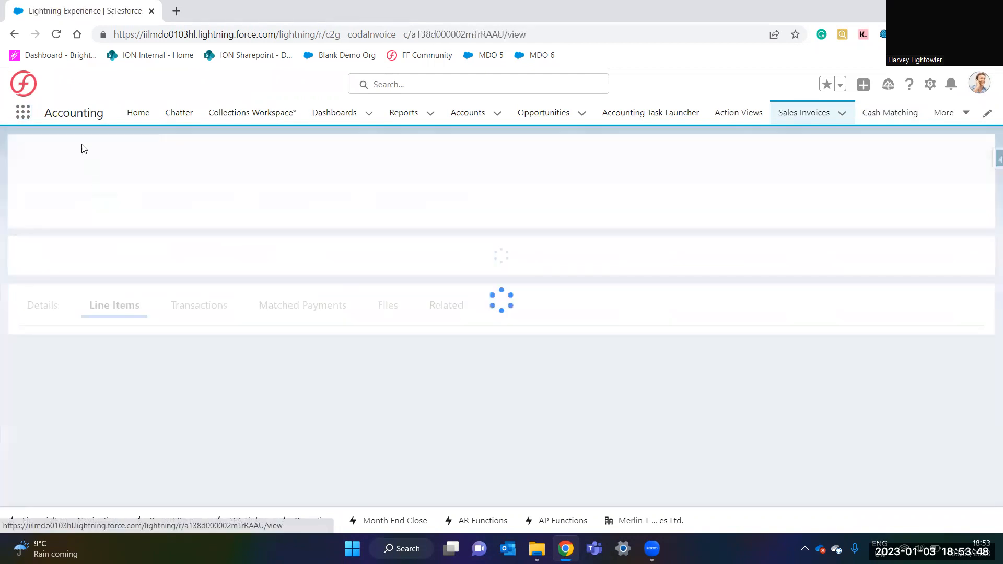
pyautogui.click(18, 35)
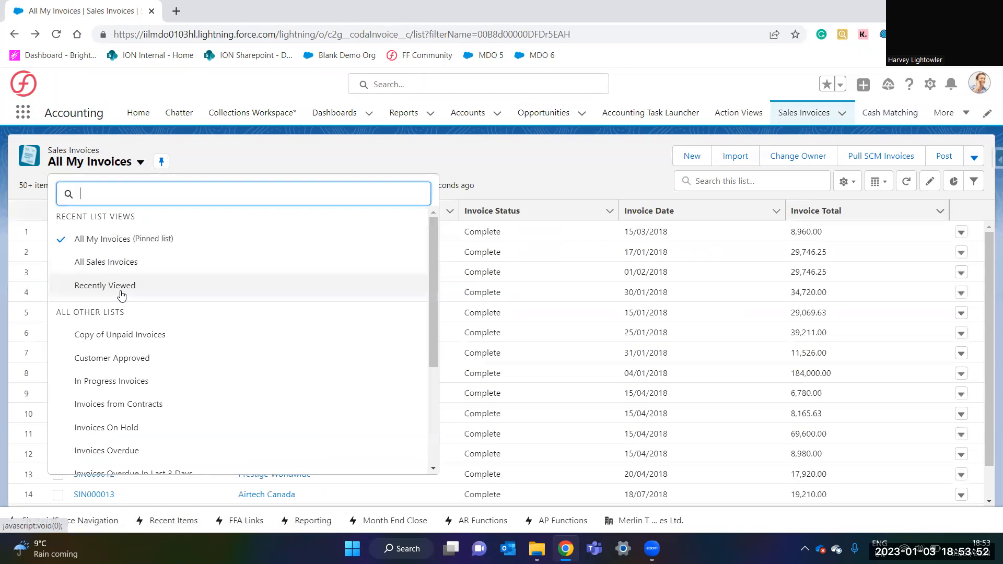
pyautogui.click(111, 286)
pyautogui.click(98, 263)
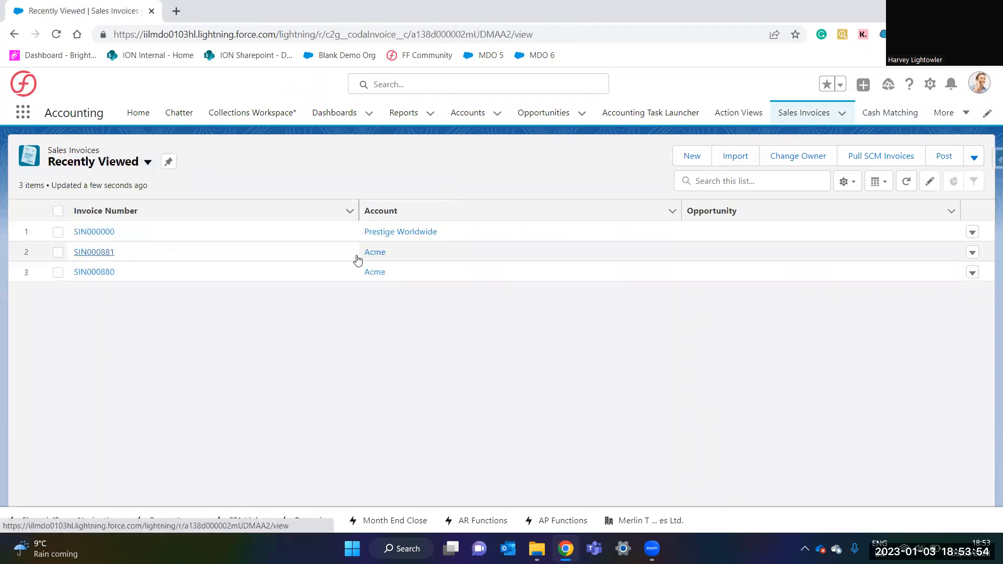
pyautogui.click(54, 34)
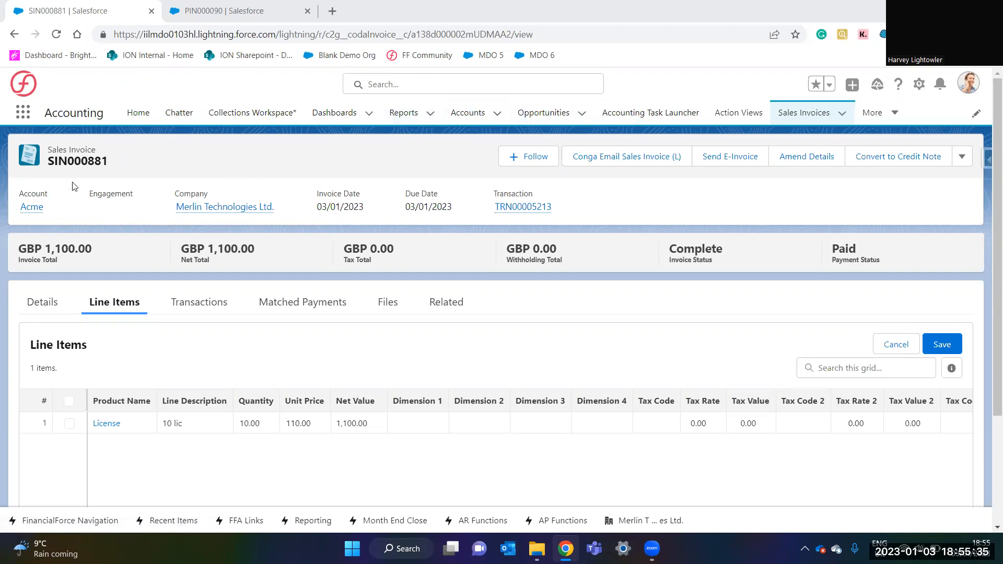
# - Switch to the open payable invoice PIN000090 and examine its invoice status and payment status
pyautogui.click(194, 8)
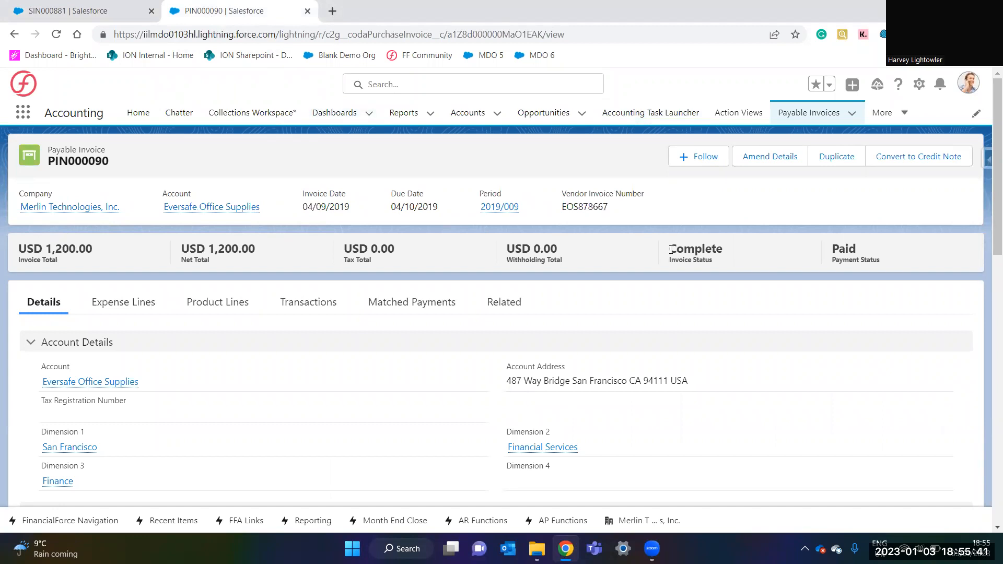
pyautogui.moveTo(671, 249); pyautogui.dragTo(726, 254)
pyautogui.click(834, 247)
# - From the Payable Invoices list, look at the blank new invoice form without saving and open payable invoice PIN001058
pyautogui.click(812, 114)
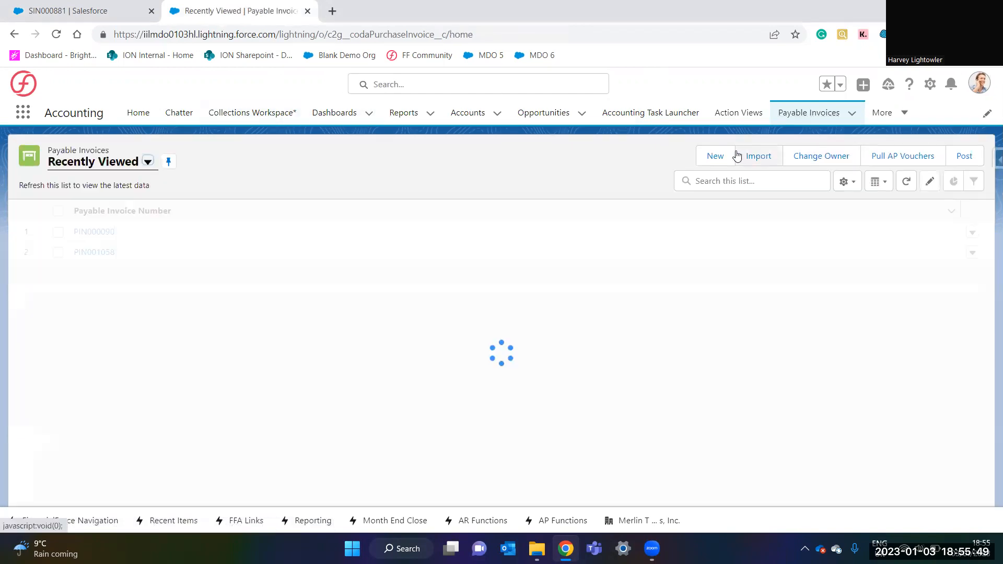
pyautogui.click(714, 157)
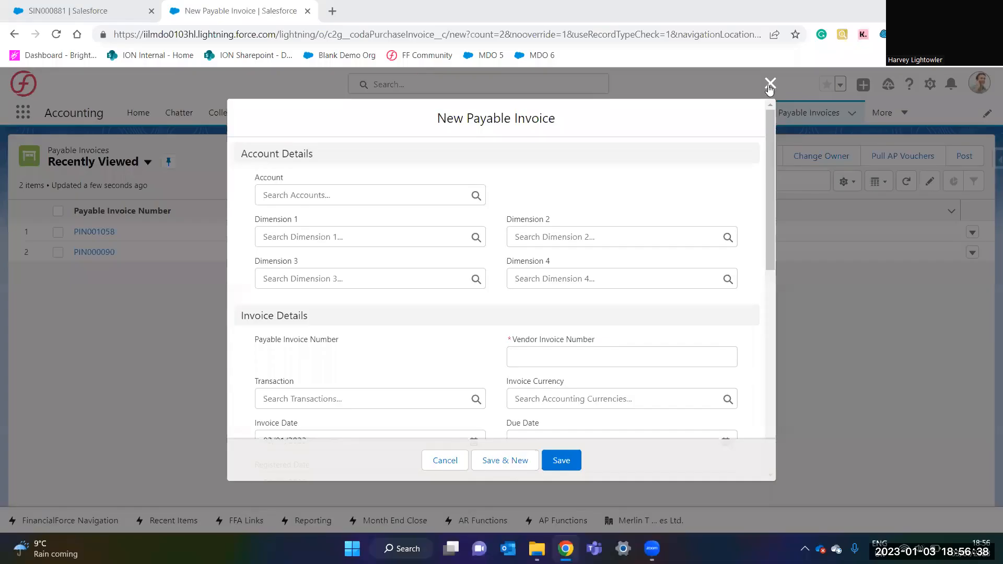
pyautogui.click(771, 83)
pyautogui.click(101, 233)
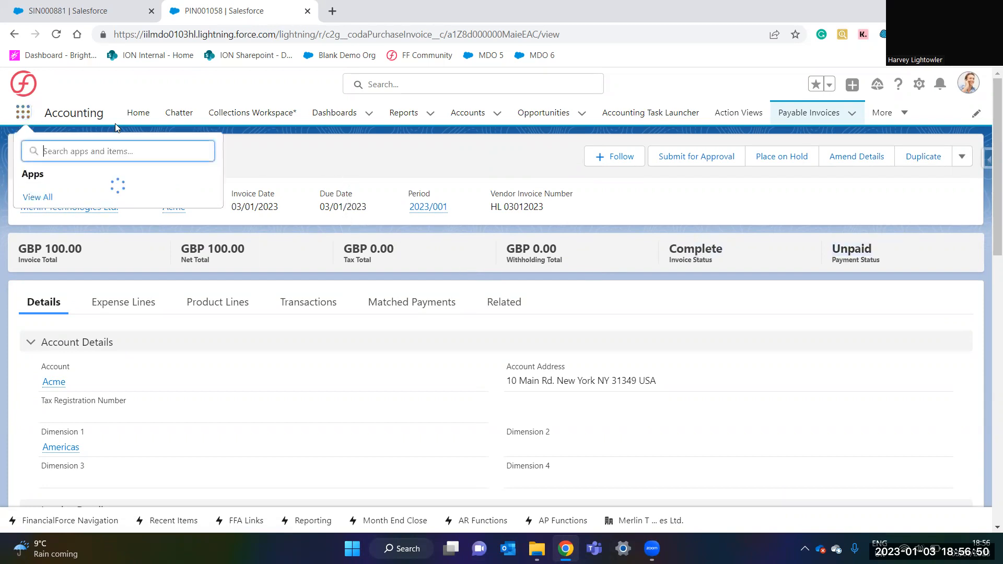
# - Find and open Payments Plus through the app search
pyautogui.write('paymen')
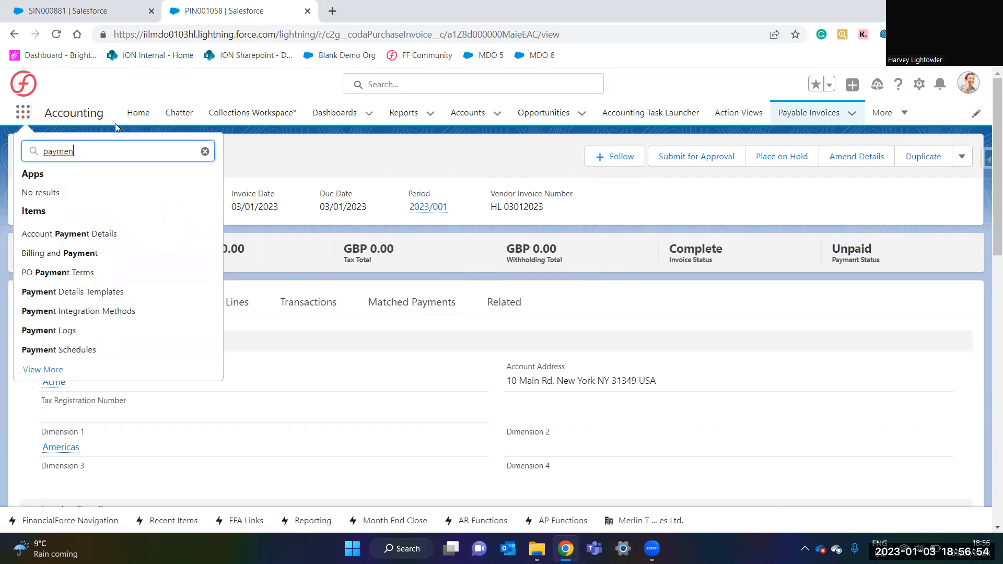
pyautogui.write('ts pl')
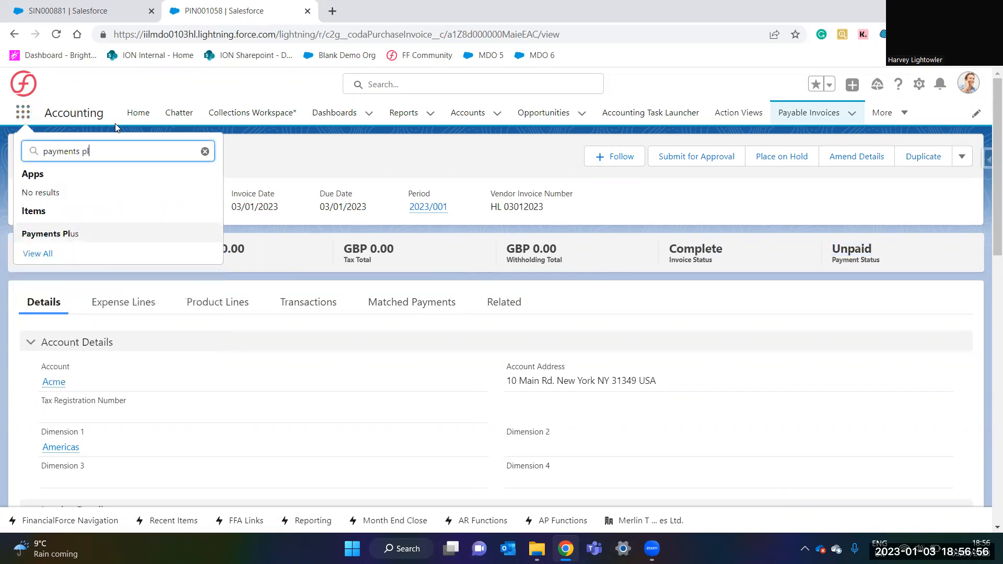
pyautogui.click(76, 235)
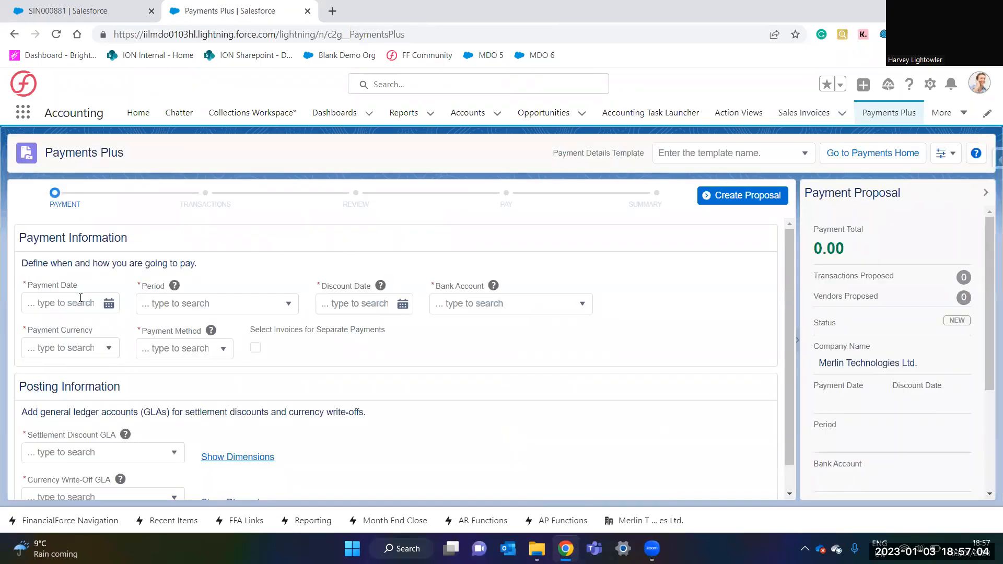
# - Set the payment date to 03/01/2023 and the bank account to HSBC Deposit Account
pyautogui.click(81, 303)
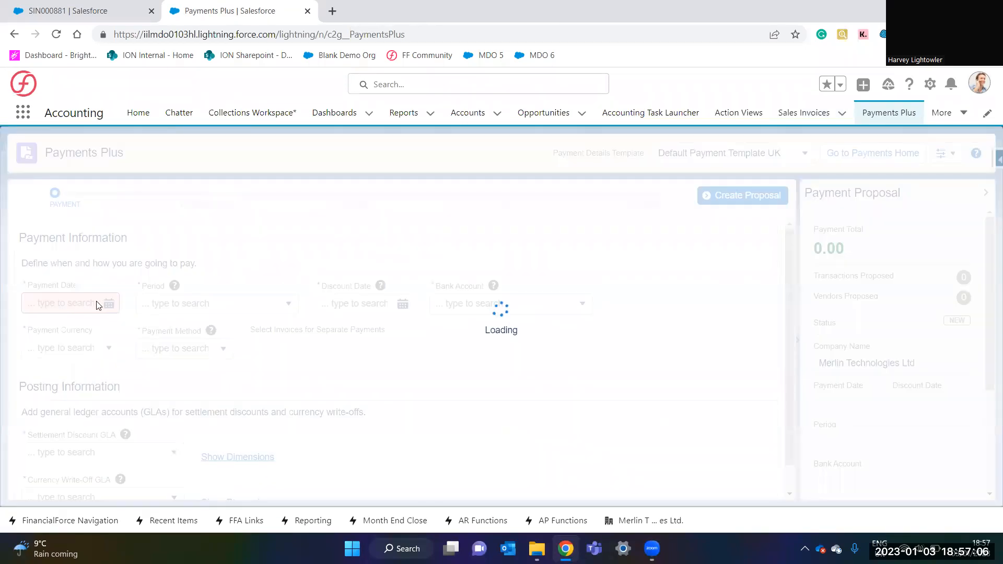
pyautogui.click(108, 304)
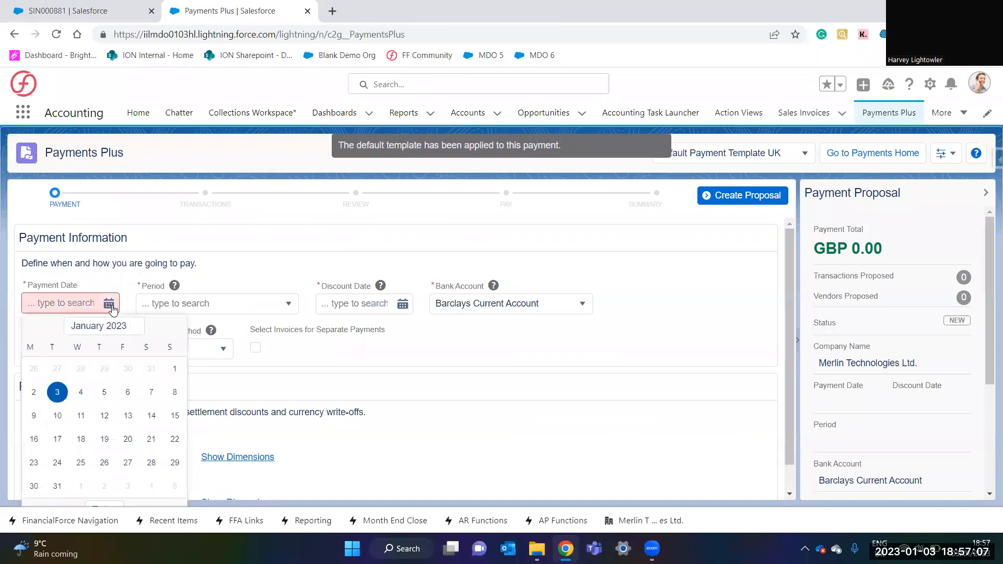
pyautogui.click(57, 391)
pyautogui.click(281, 309)
pyautogui.click(287, 271)
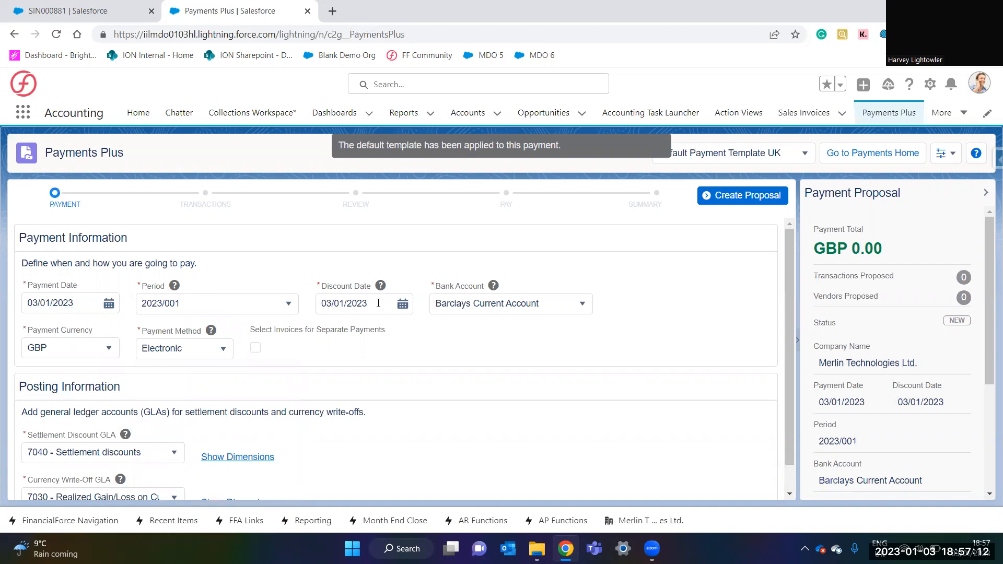
pyautogui.click(583, 306)
pyautogui.click(509, 343)
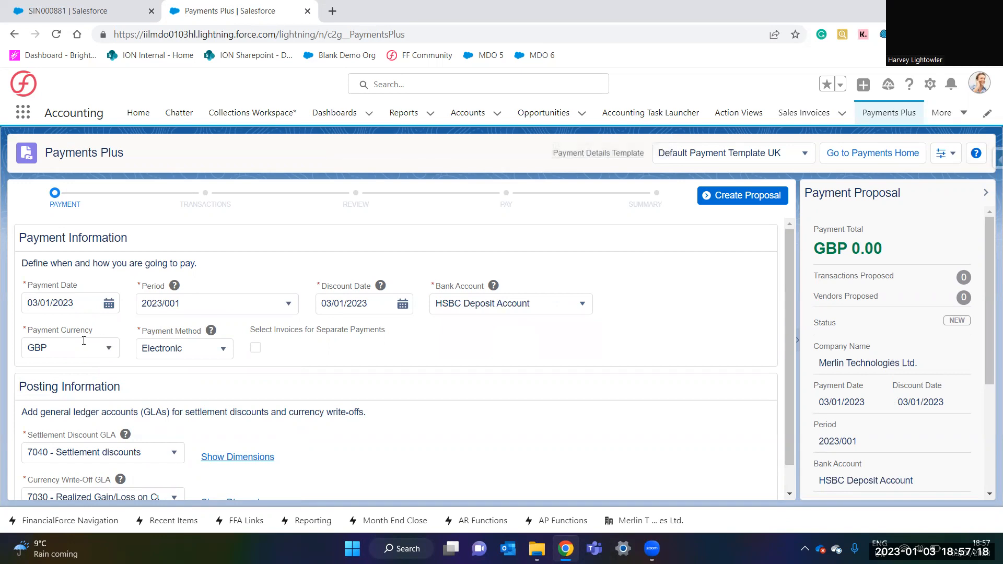
# - Check the payment method options and posting information, keep the Electronic method, and create the payment proposal
pyautogui.click(219, 349)
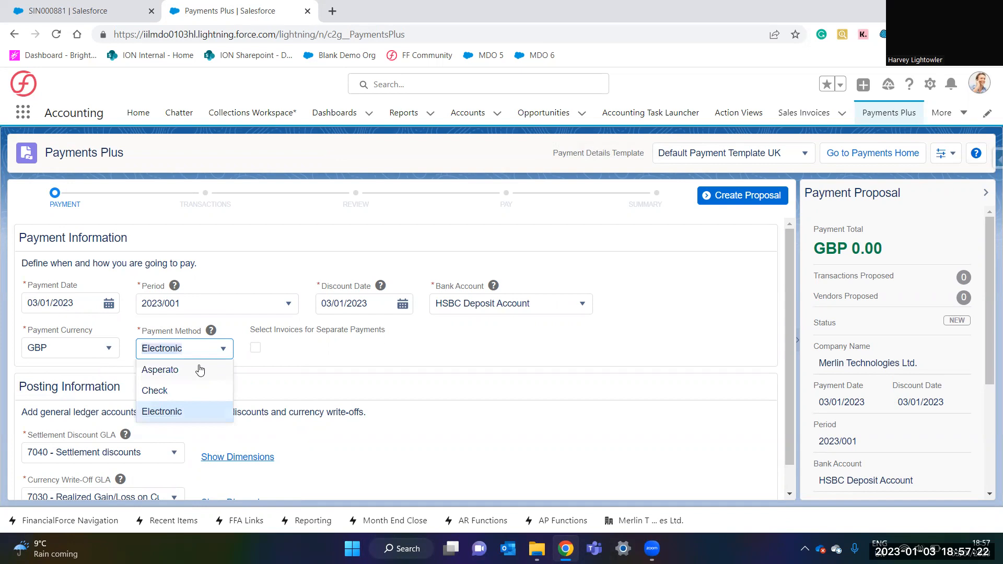
pyautogui.click(387, 366)
pyautogui.scroll(-1, 386, 365)
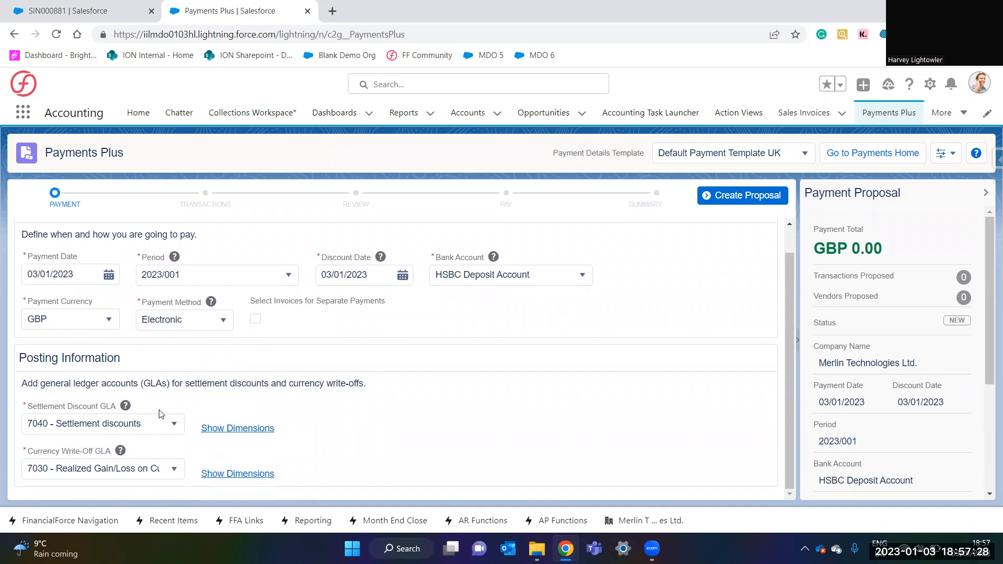
pyautogui.scroll(1, 553, 400)
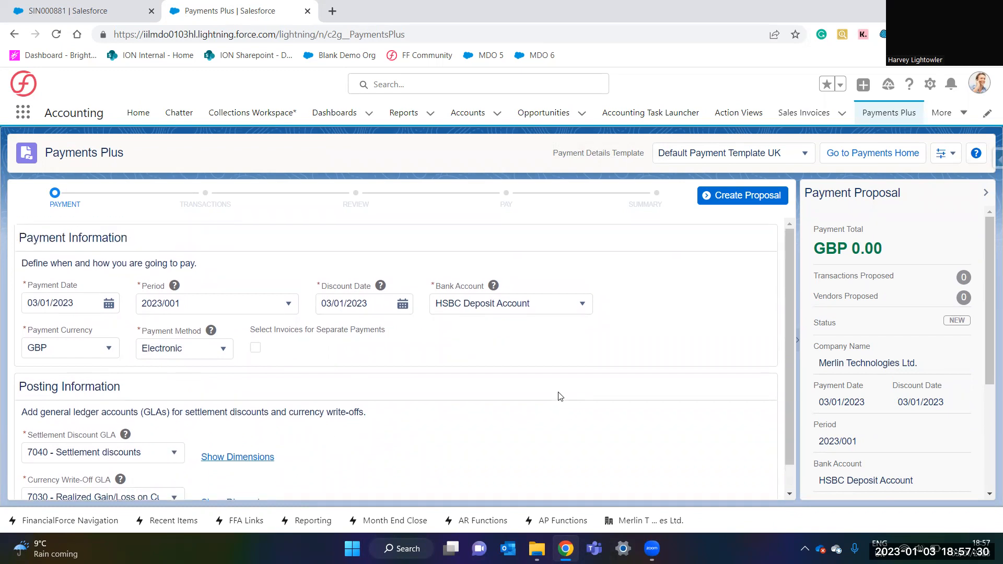
pyautogui.click(729, 195)
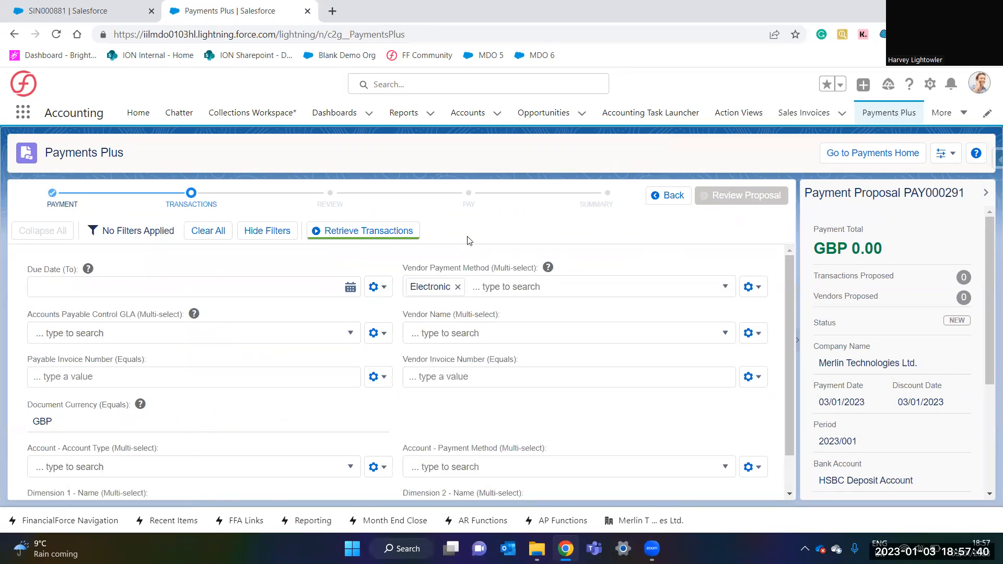
# - Remove the Electronic vendor payment method filter and retrieve the transactions
pyautogui.click(457, 287)
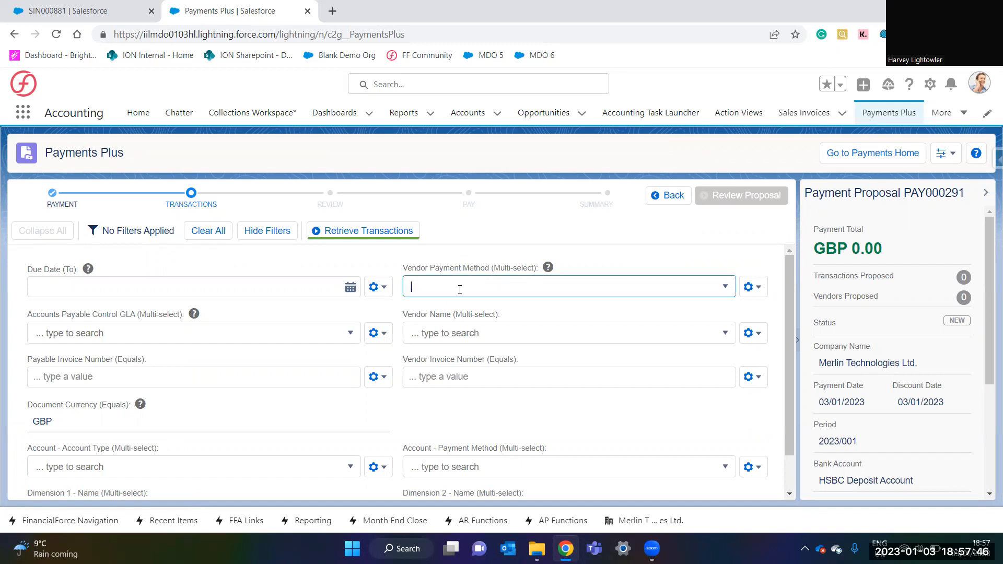
pyautogui.scroll(-1, 313, 340)
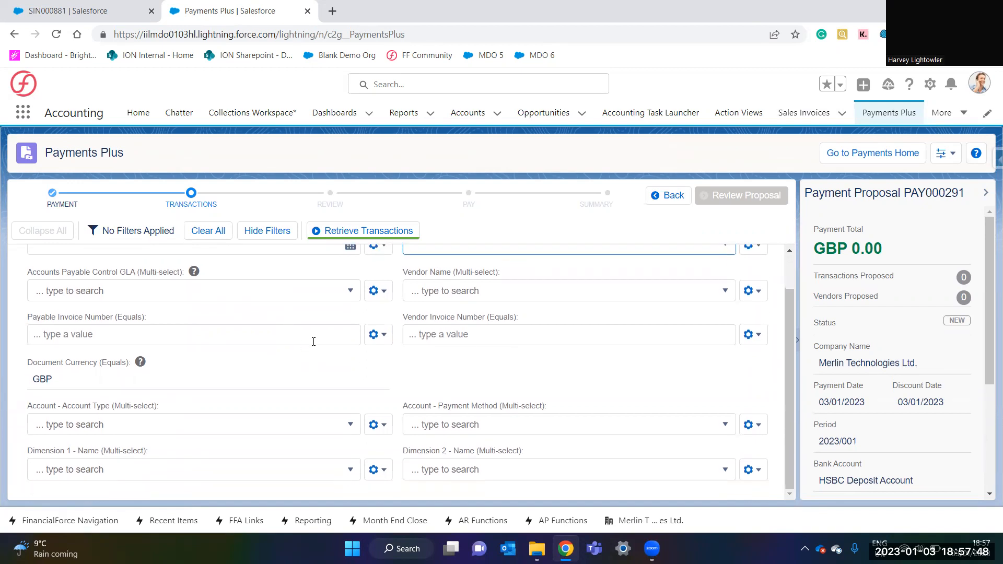
pyautogui.click(394, 233)
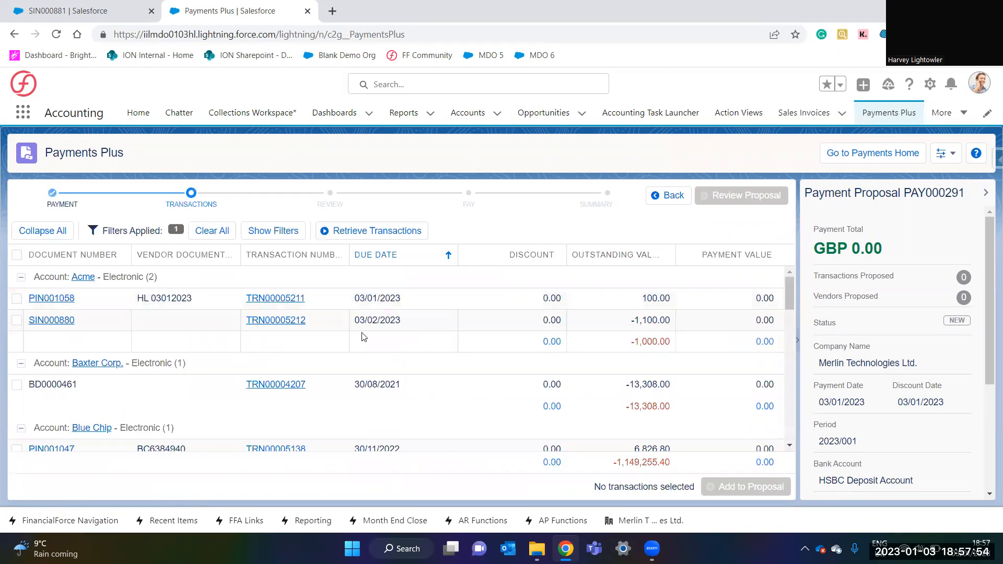
# - Select Acme's payable invoice PIN001058 from the retrieved transactions and add it to the payment proposal
pyautogui.scroll(-1, 286, 387)
pyautogui.scroll(-1, 285, 386)
pyautogui.scroll(2, 282, 386)
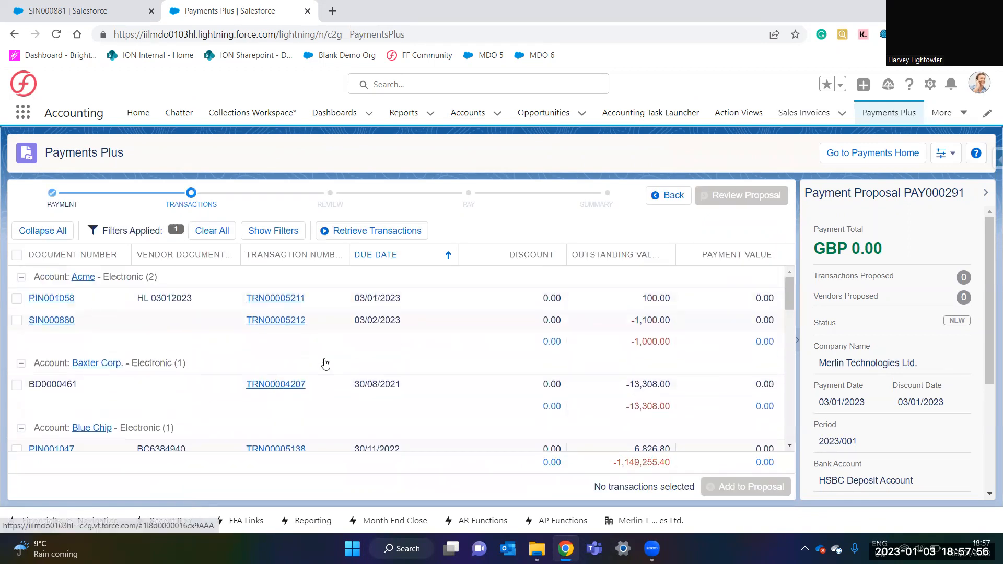
pyautogui.click(17, 298)
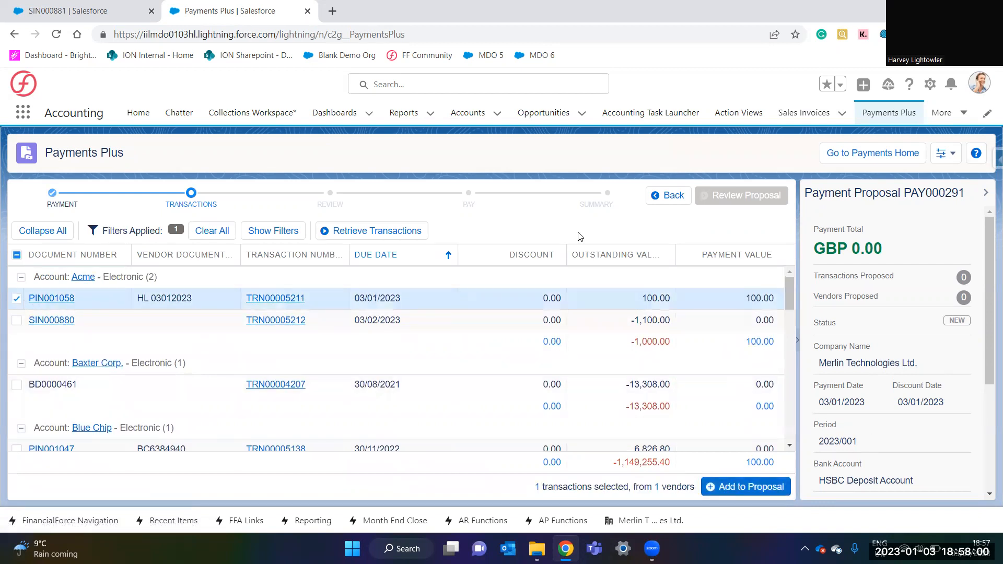
pyautogui.click(750, 492)
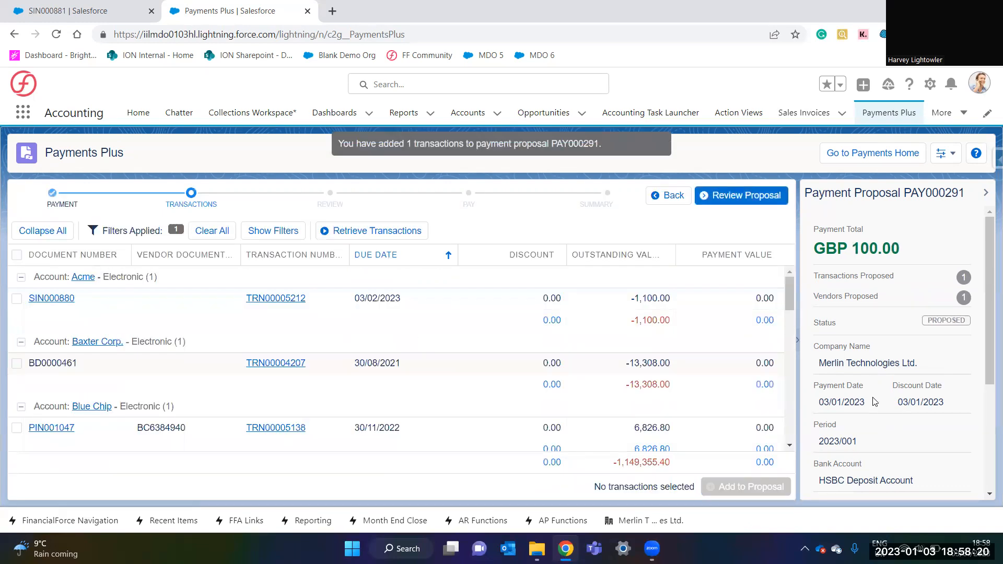
# - Review the payment proposal's total and details, prepare it as an electronic payment, and post and match it
pyautogui.moveTo(816, 245); pyautogui.dragTo(906, 263)
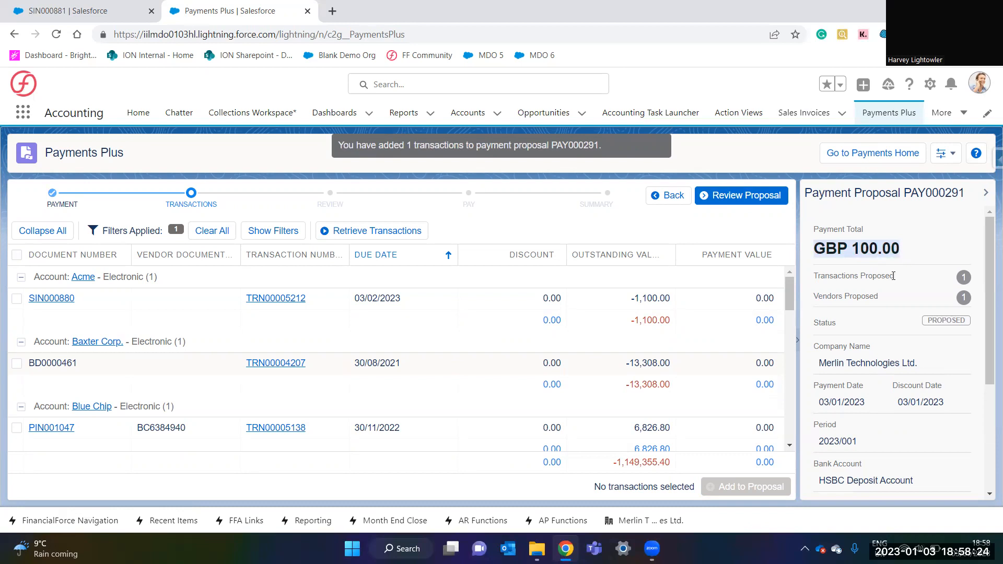
pyautogui.scroll(-1, 896, 324)
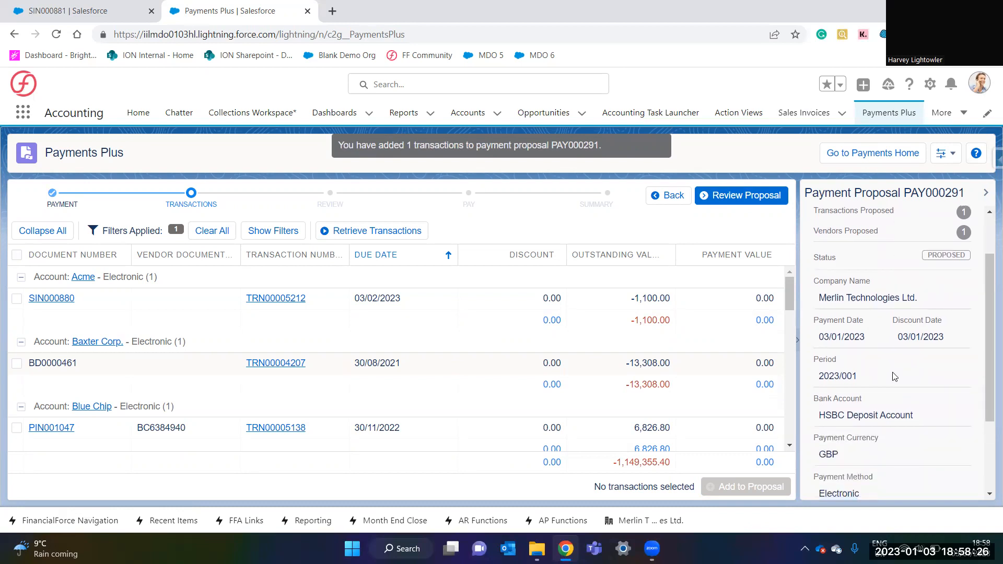
pyautogui.scroll(-1, 895, 376)
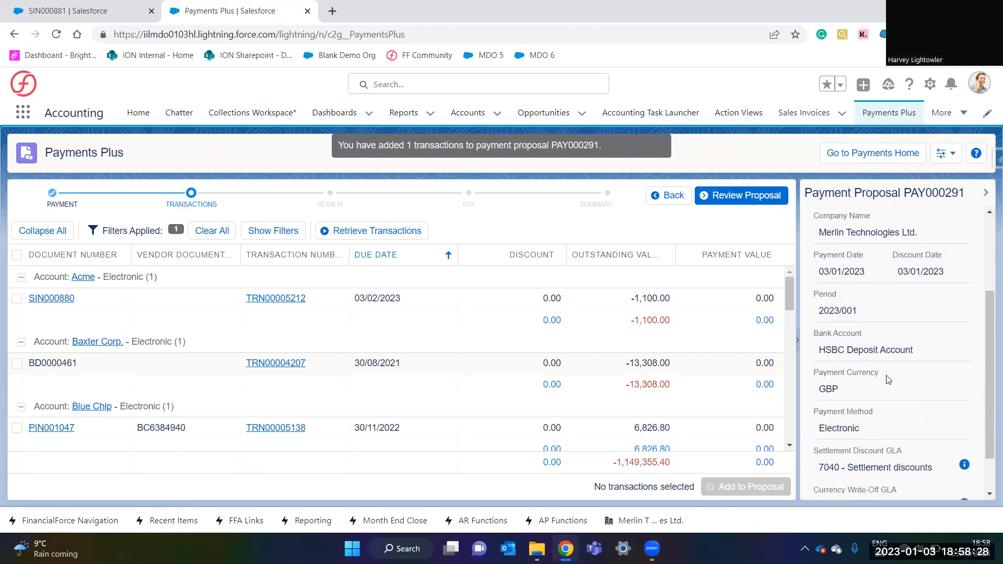
pyautogui.scroll(-1, 893, 378)
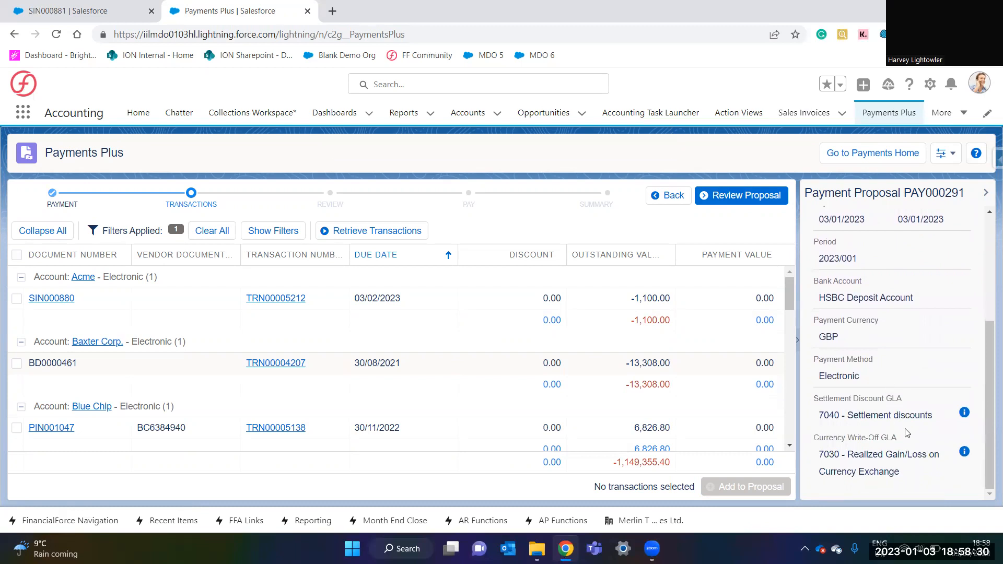
pyautogui.scroll(3, 901, 397)
pyautogui.click(738, 204)
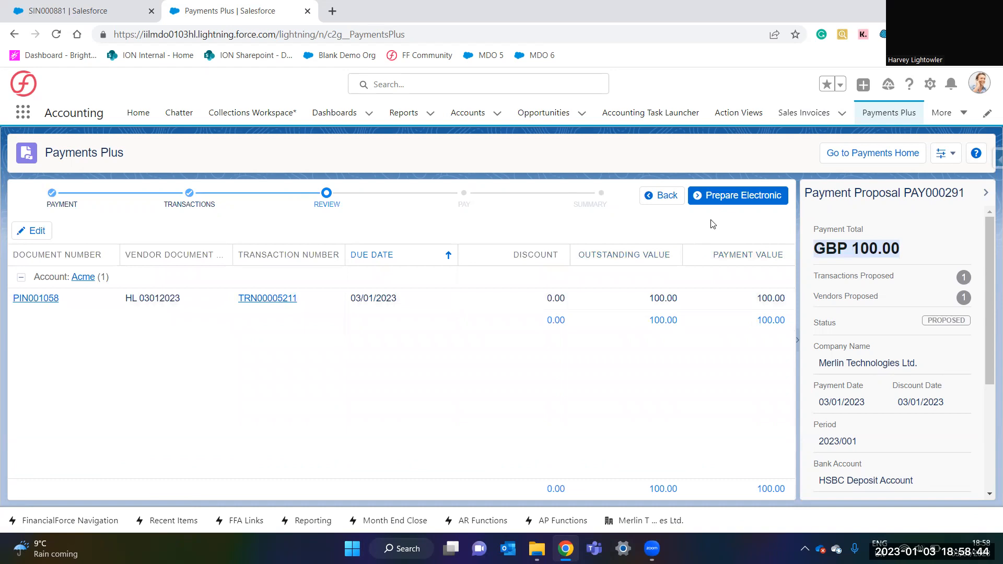
pyautogui.click(745, 196)
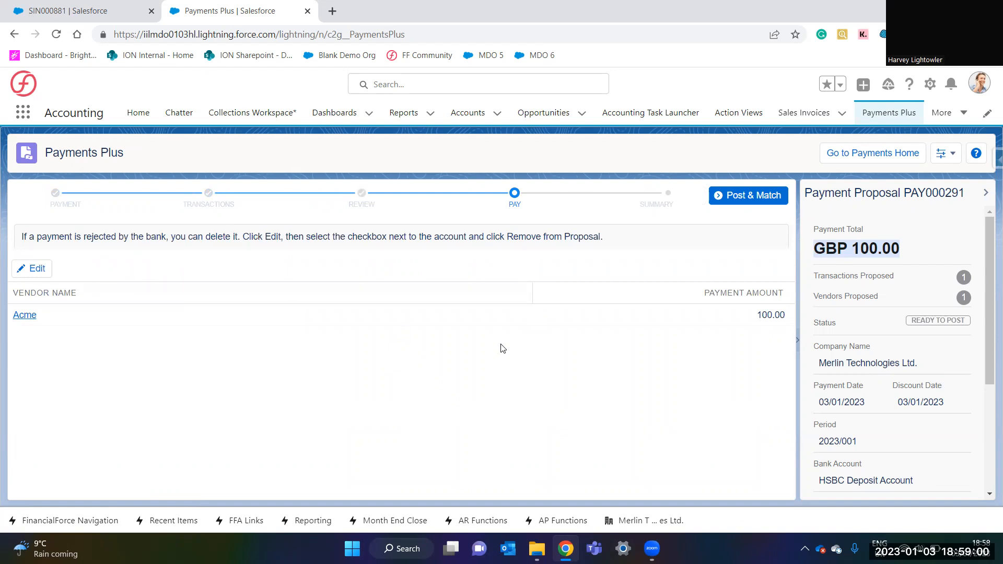
pyautogui.click(745, 199)
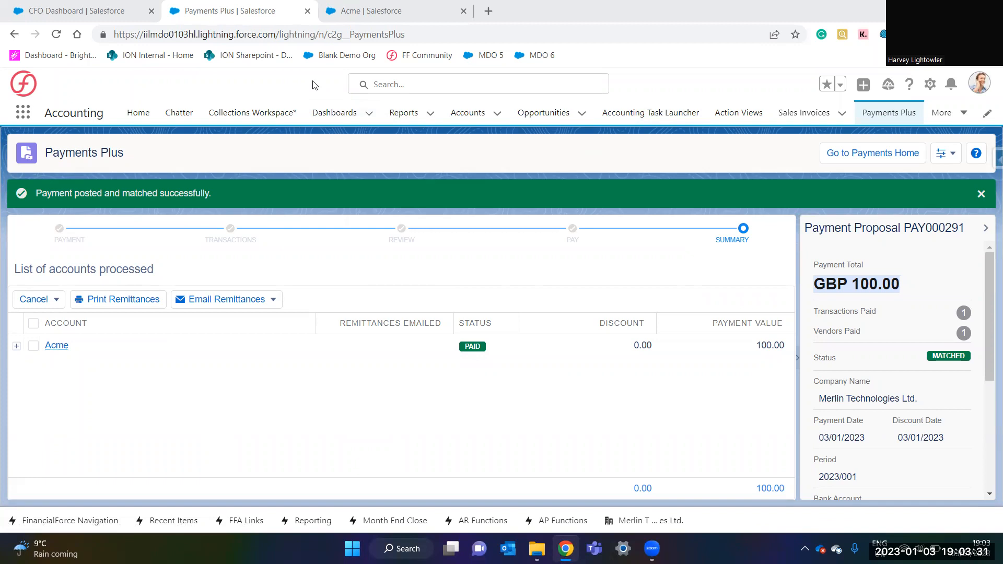
# - Browse the full dashboard and folder lists, and open the CFO Dashboard from the recent dashboards
pyautogui.click(332, 118)
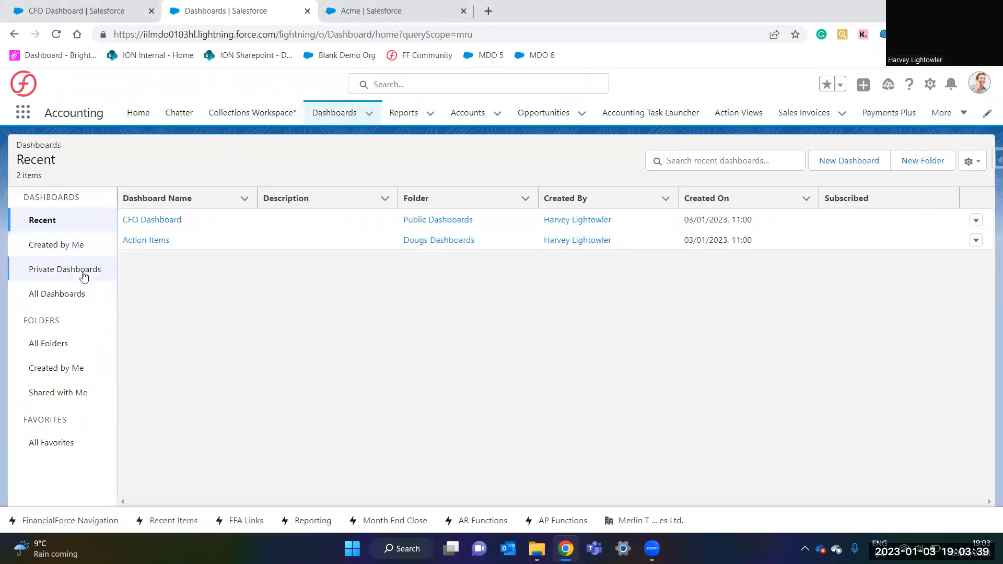
pyautogui.click(73, 293)
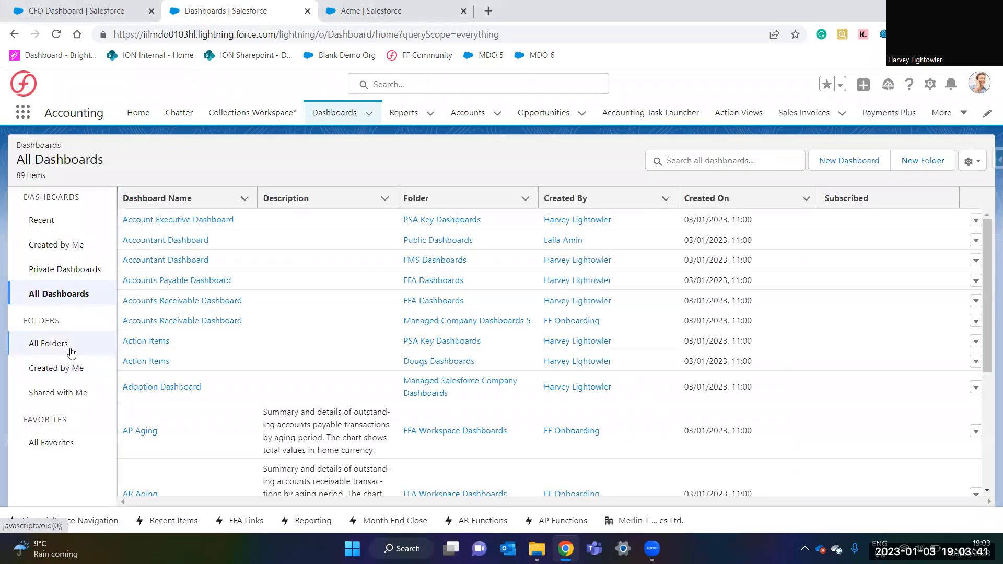
pyautogui.click(73, 346)
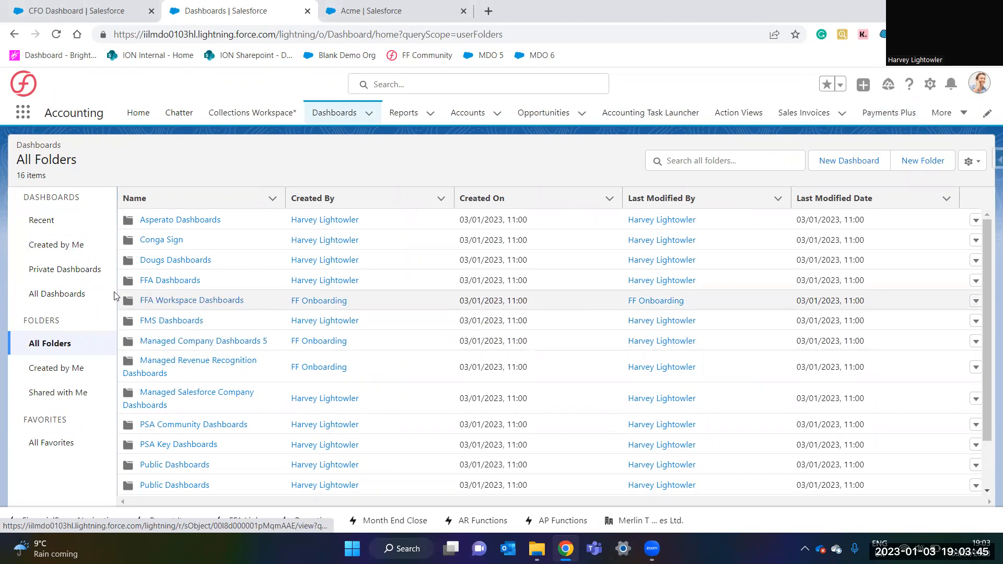
pyautogui.click(43, 220)
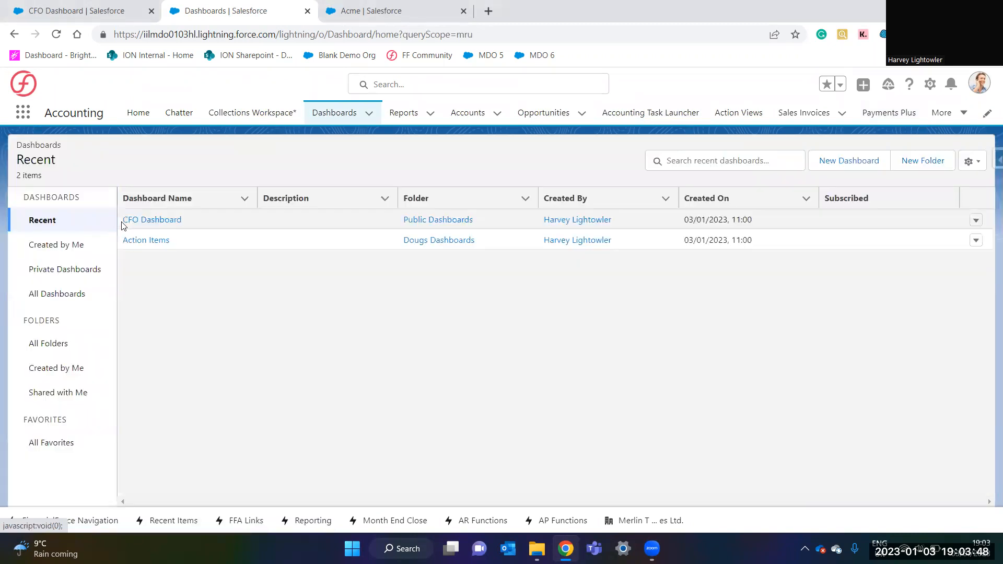
pyautogui.click(160, 223)
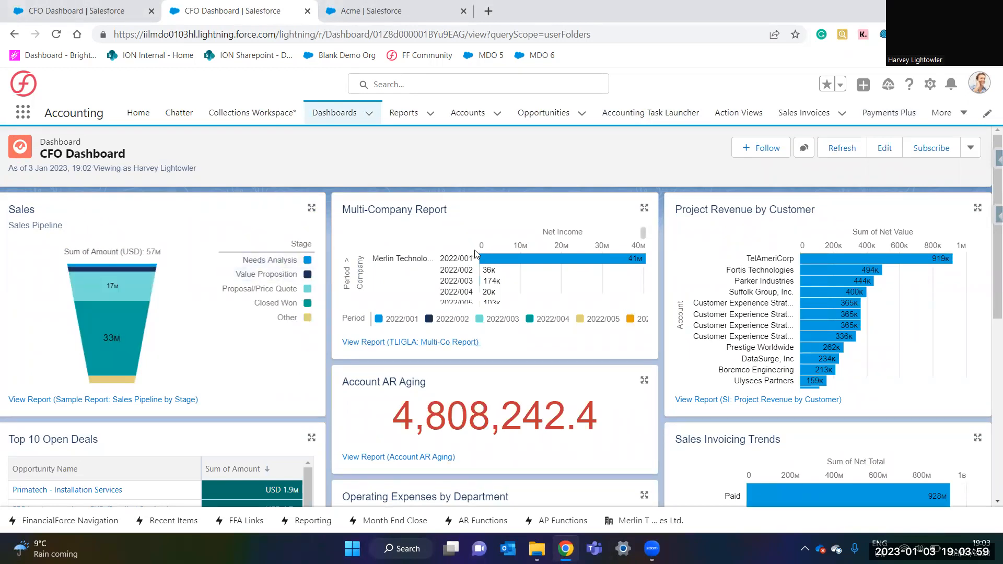
# - Look over the CFO Dashboard's charts and tables and open the dashboard for editing
pyautogui.scroll(-1, 670, 257)
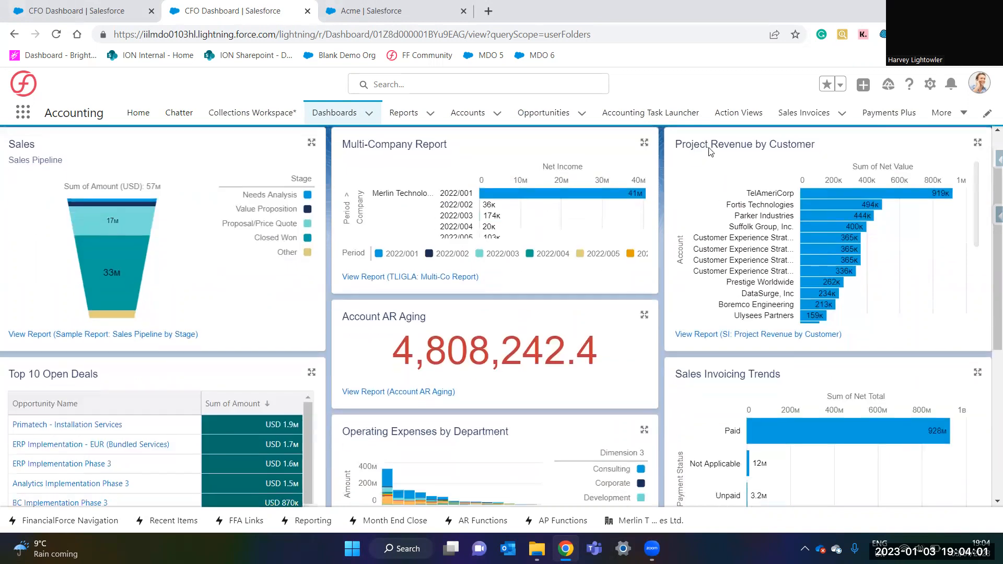
pyautogui.scroll(-2, 789, 251)
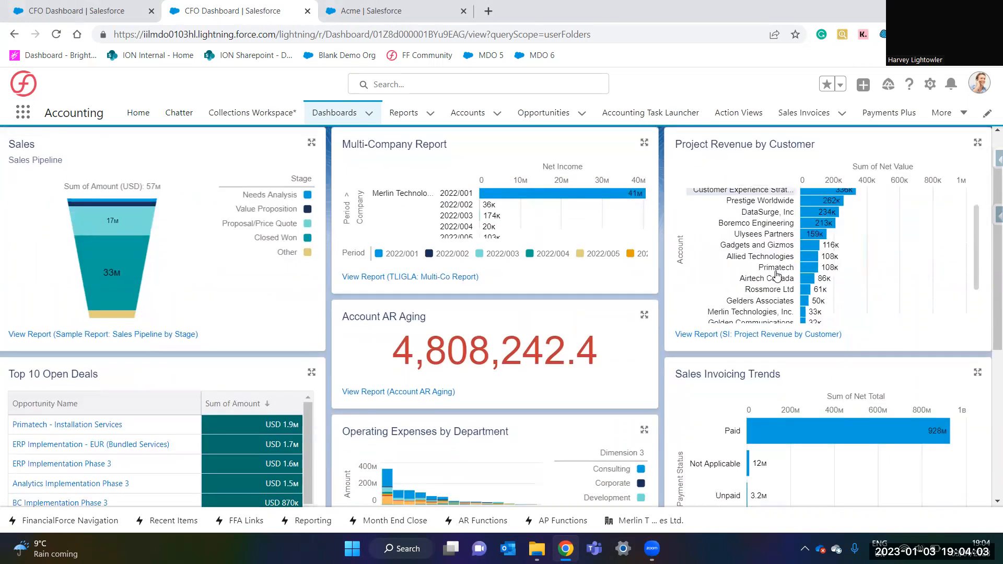
pyautogui.scroll(-1, 623, 314)
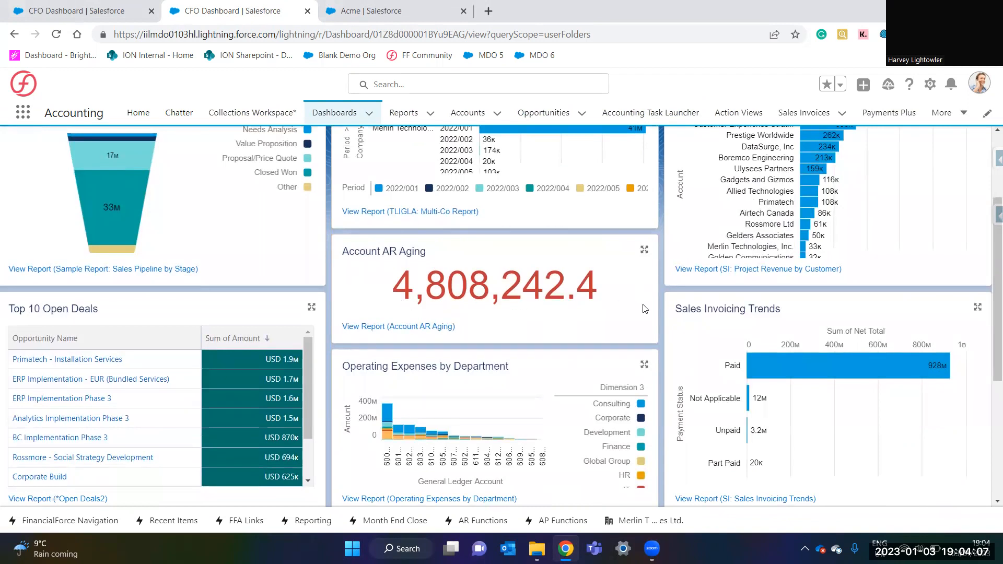
pyautogui.scroll(-2, 645, 308)
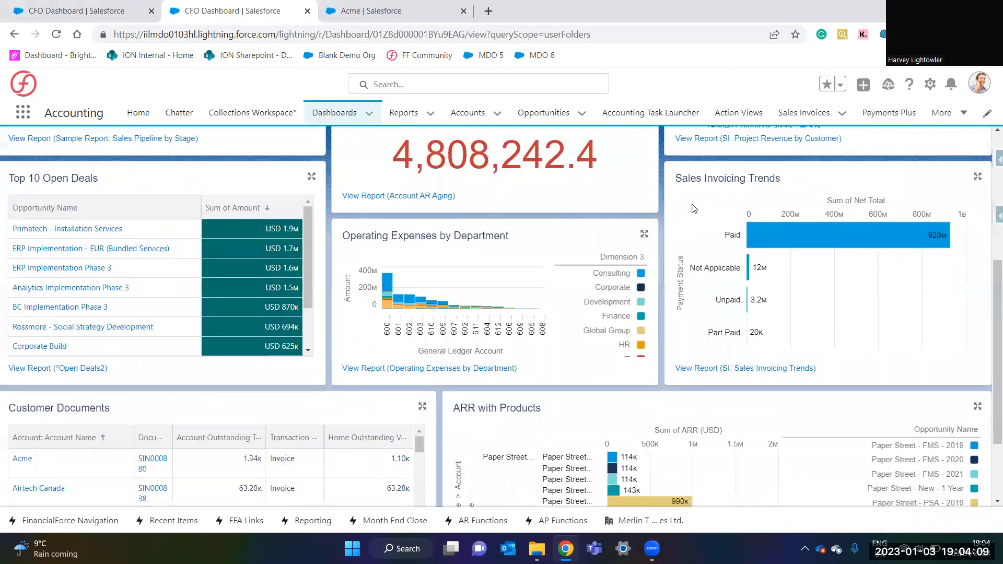
pyautogui.scroll(4, 757, 204)
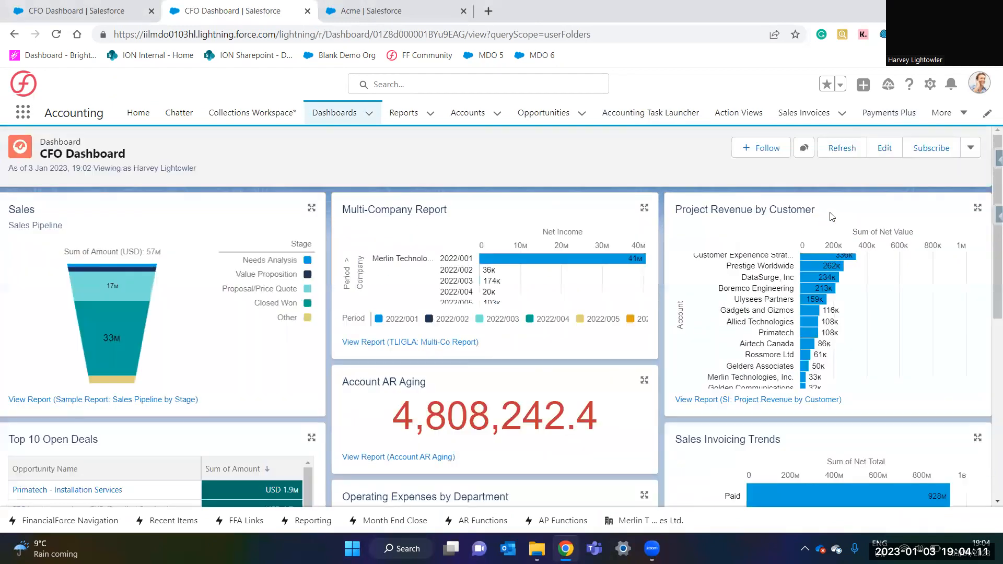
pyautogui.click(885, 148)
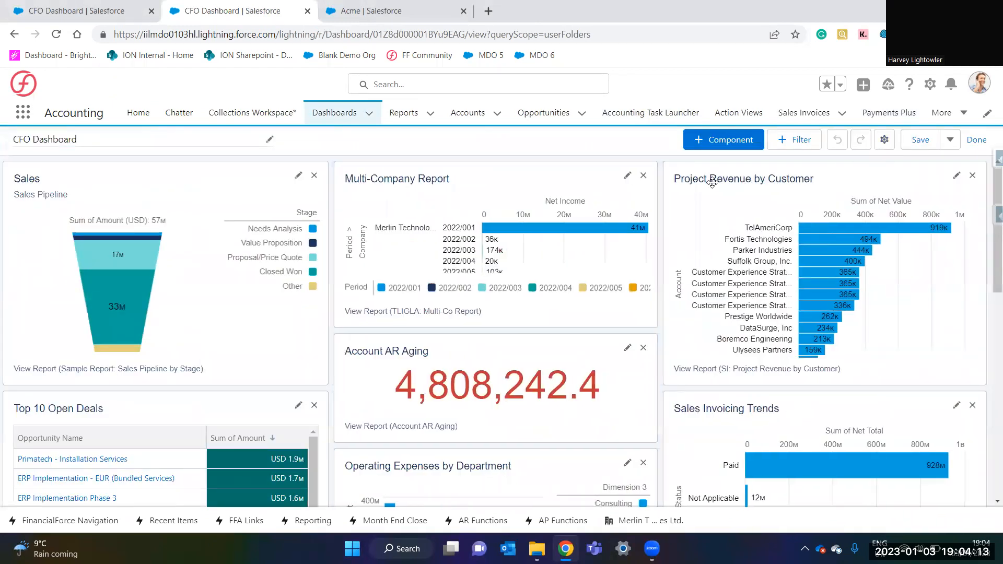
# - Try removing the Project Revenue by Customer component and browsing reports for a new one, and discard the dashboard changes
pyautogui.click(972, 176)
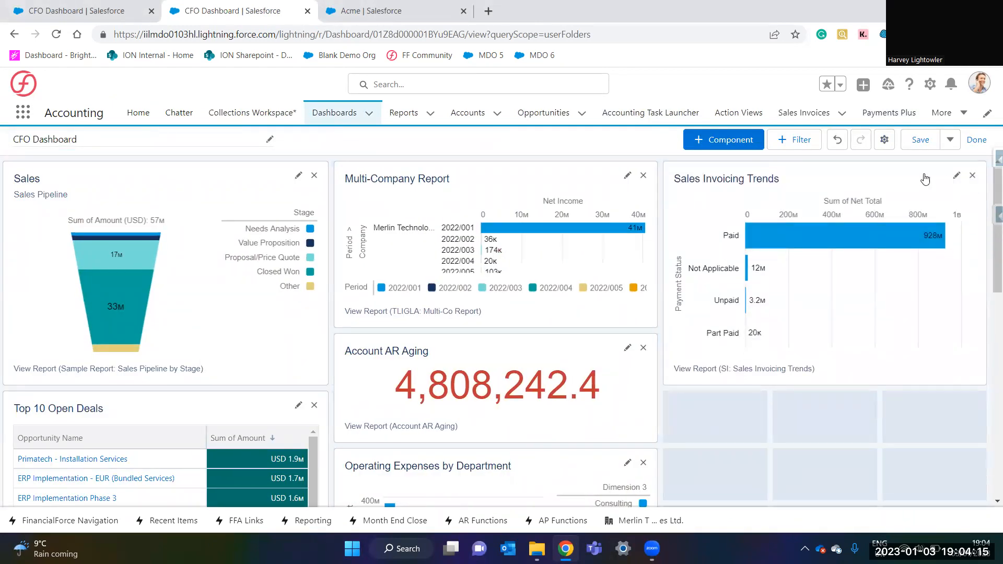
pyautogui.click(731, 151)
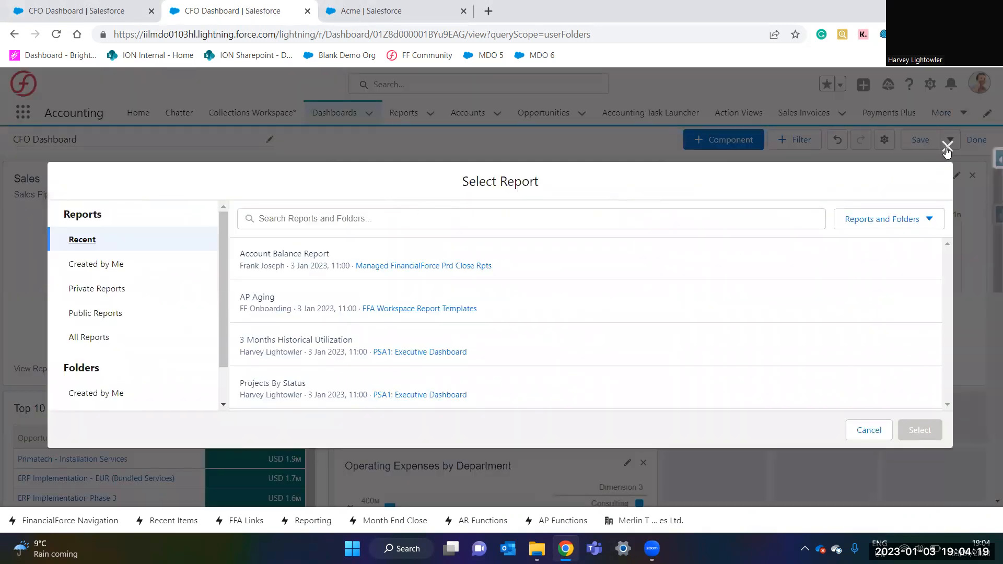
pyautogui.click(947, 147)
pyautogui.click(977, 140)
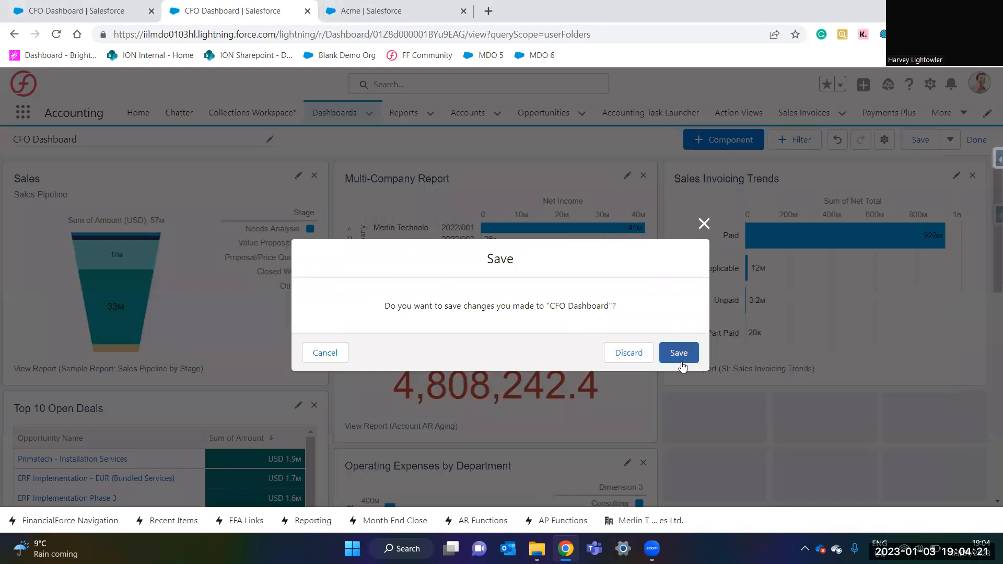
pyautogui.click(629, 355)
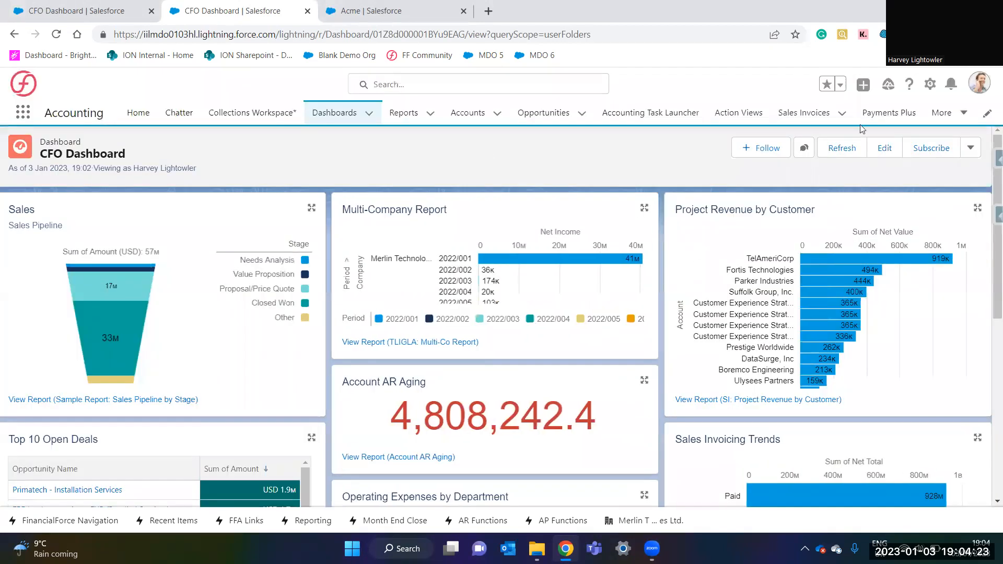
# - Browse the full report and folder lists, and open the AP Aging report from the recent reports
pyautogui.click(401, 116)
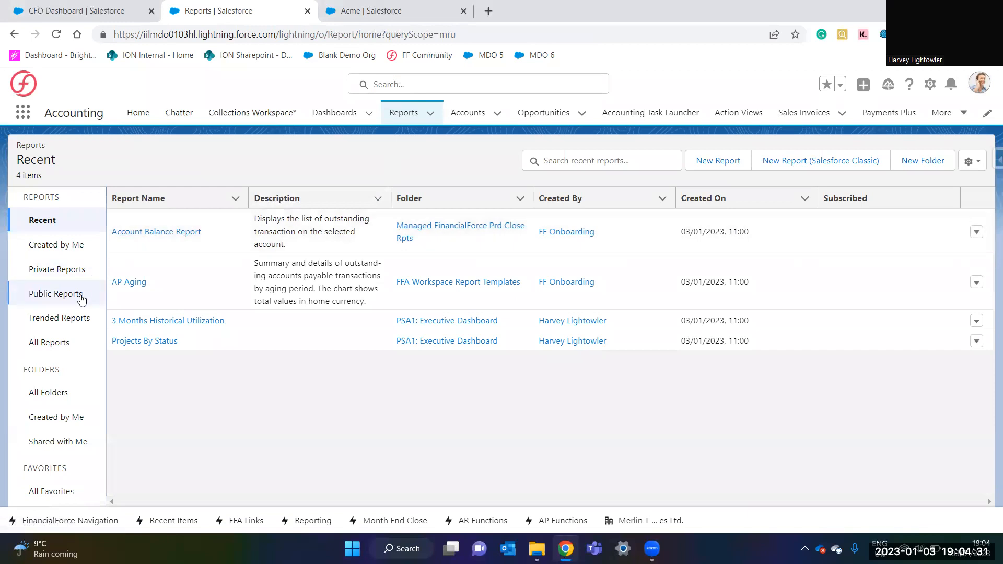
pyautogui.click(62, 345)
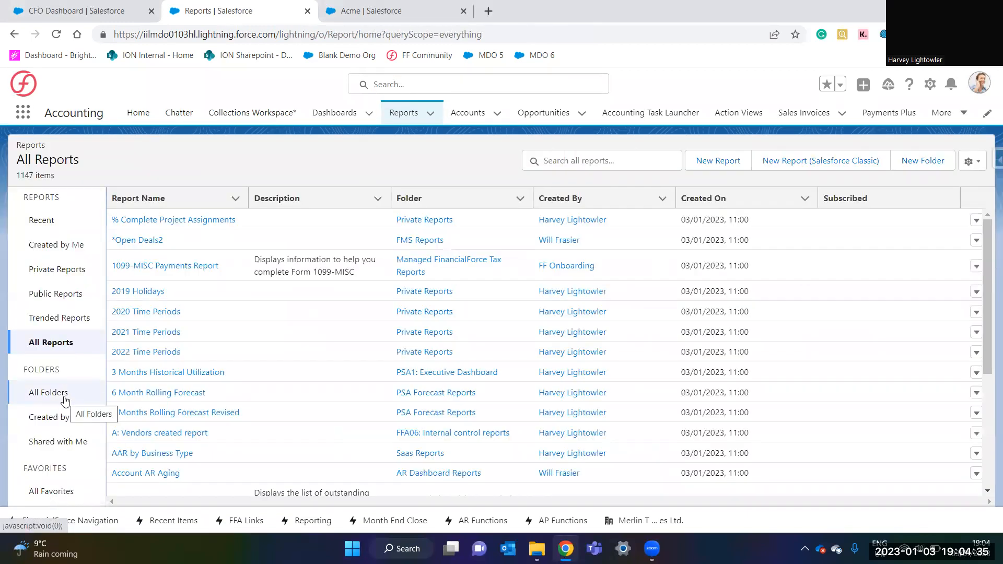
pyautogui.click(63, 399)
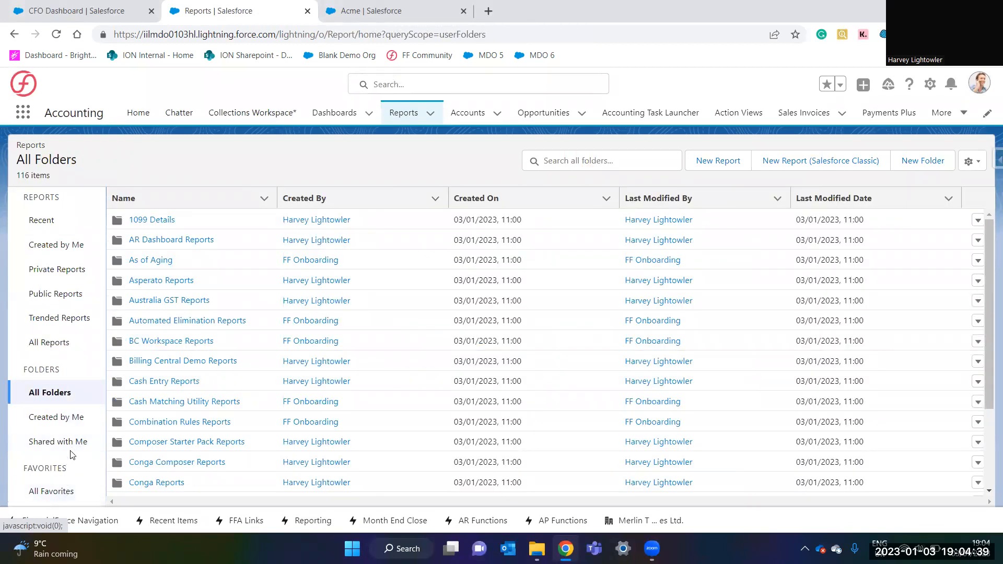
pyautogui.click(53, 228)
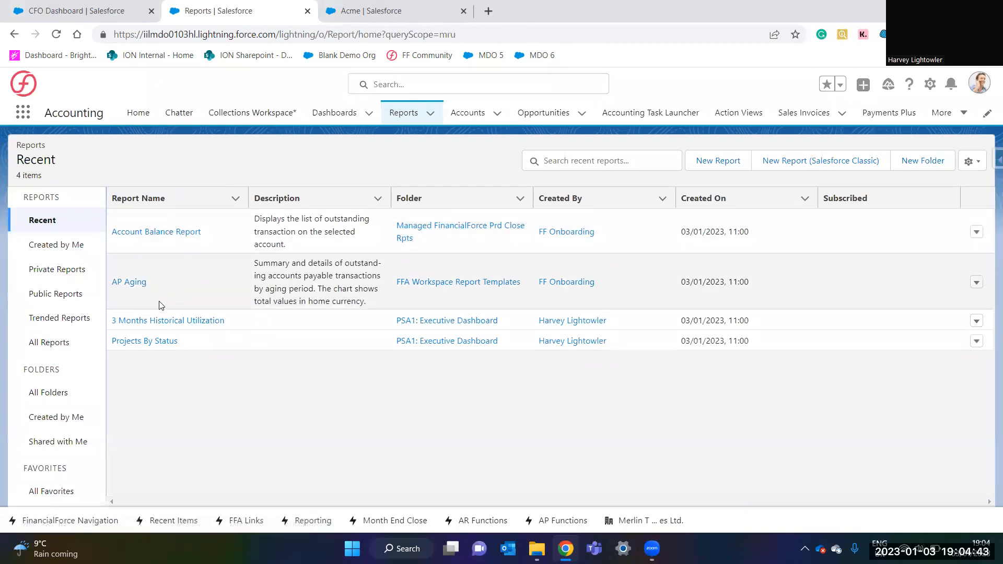
pyautogui.click(137, 282)
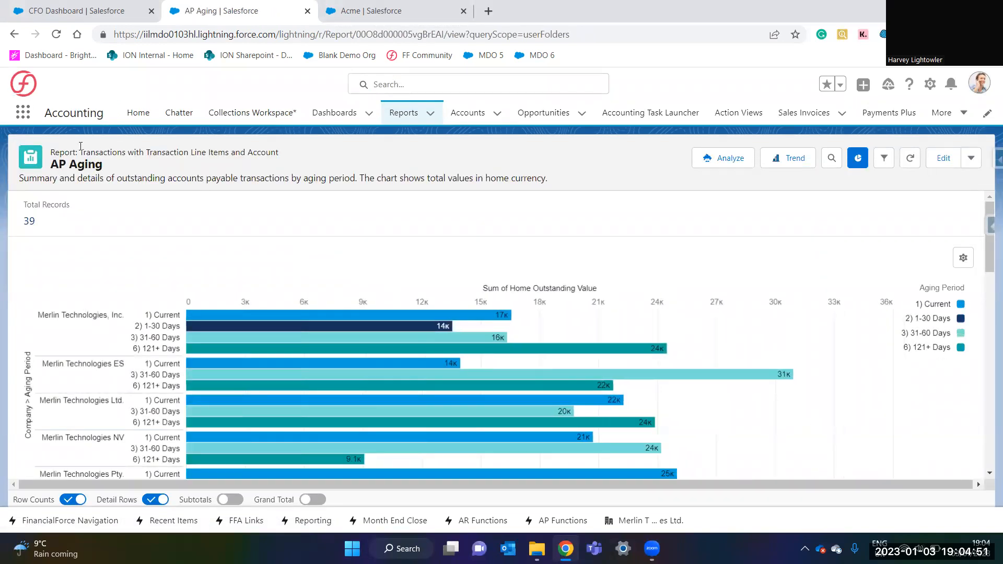
# - Examine the AP Aging report's type, outstanding value chart, and the transaction details by company and aging period
pyautogui.moveTo(81, 152); pyautogui.dragTo(288, 157)
pyautogui.click(321, 272)
pyautogui.scroll(-1, 321, 272)
pyautogui.moveTo(214, 155); pyautogui.dragTo(309, 159)
pyautogui.click(310, 159)
pyautogui.scroll(-1, 434, 393)
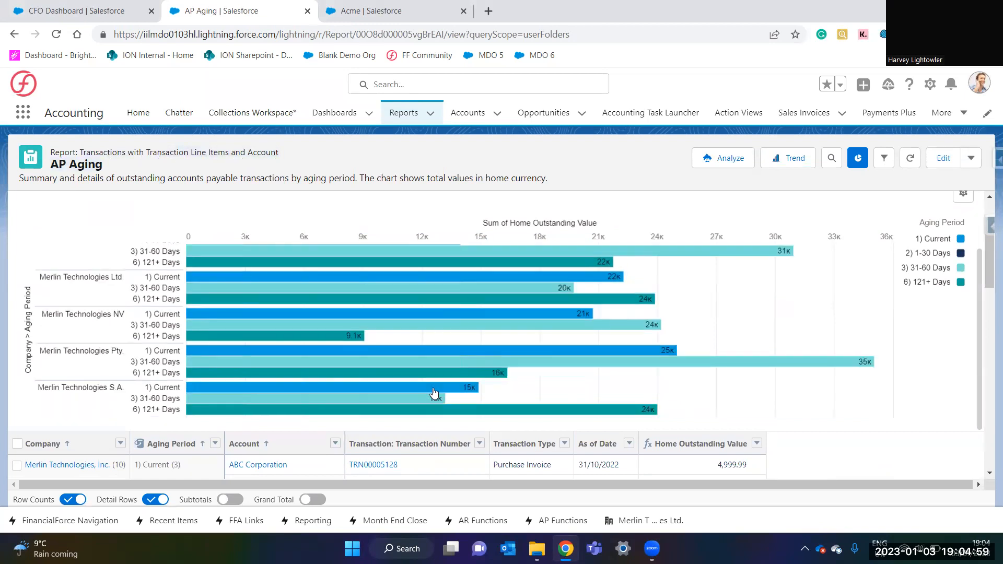
pyautogui.scroll(-3, 132, 290)
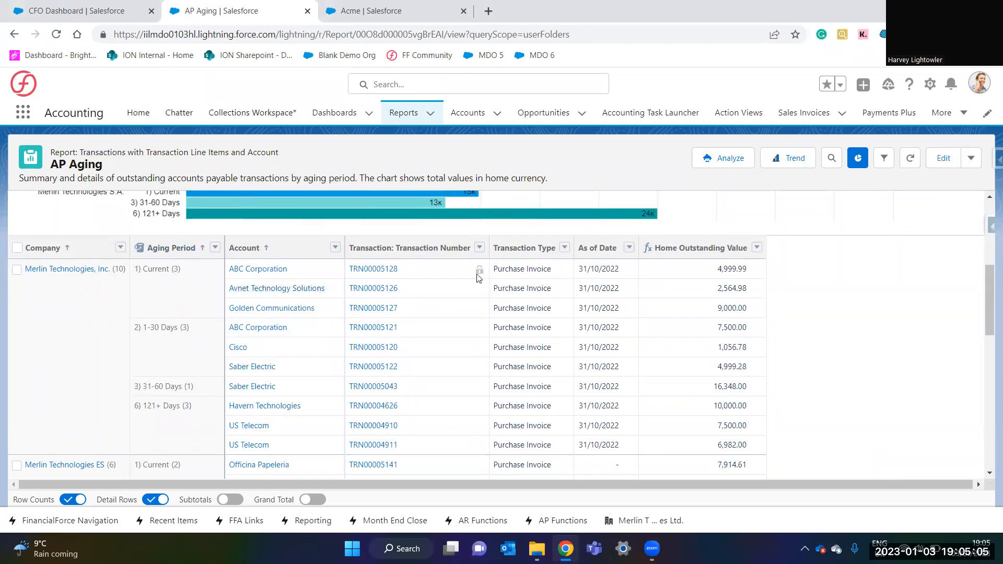
pyautogui.moveTo(499, 270); pyautogui.dragTo(553, 270)
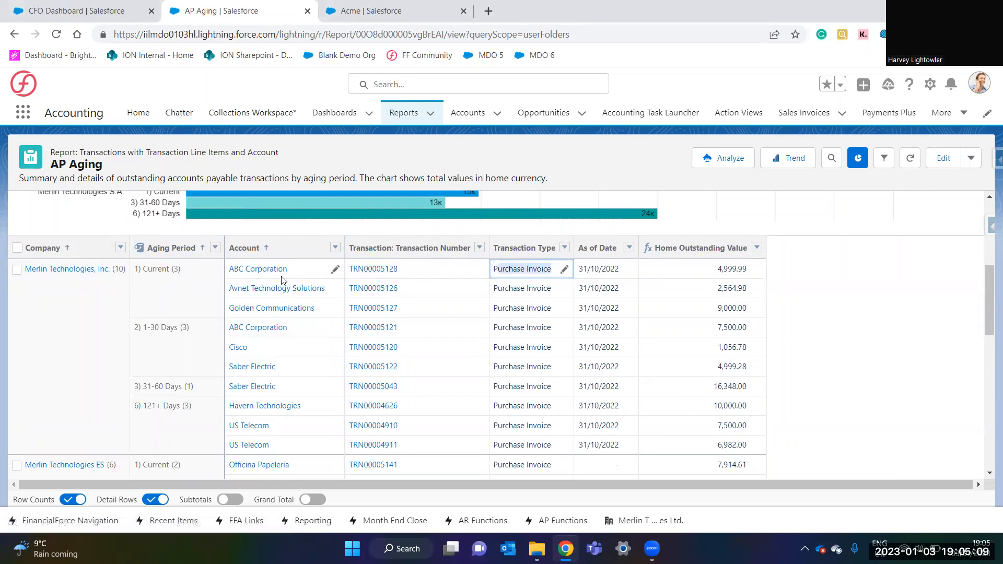
pyautogui.click(133, 270)
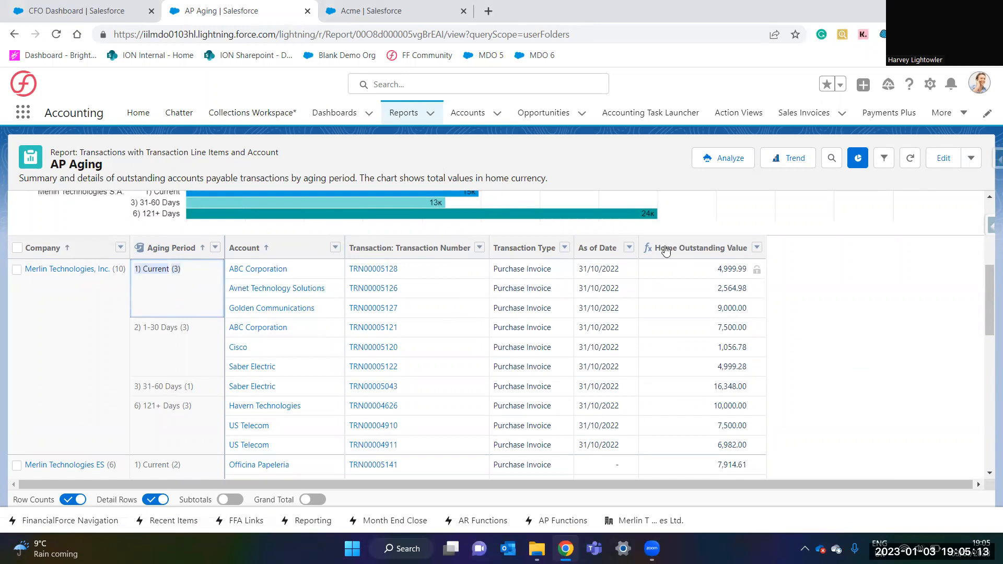
pyautogui.scroll(3, 679, 311)
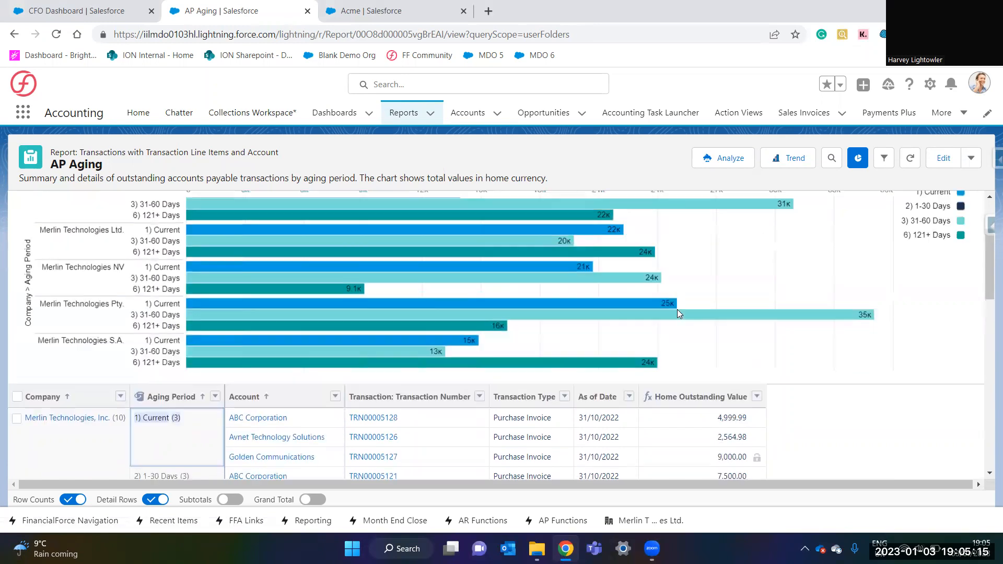
pyautogui.scroll(1, 678, 313)
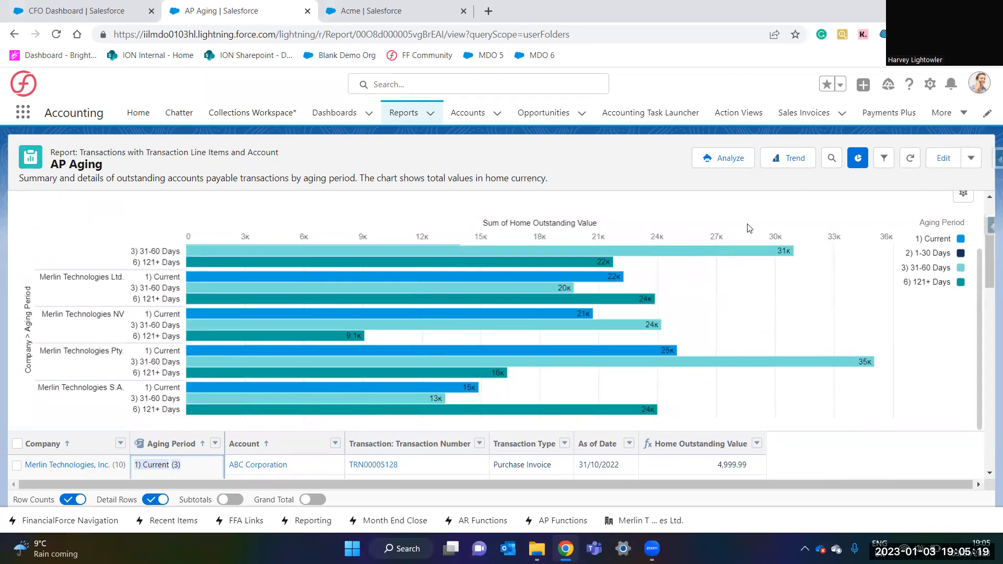
# - Open the AP Aging report for editing and move its Company grouping from rows to columns
pyautogui.click(944, 159)
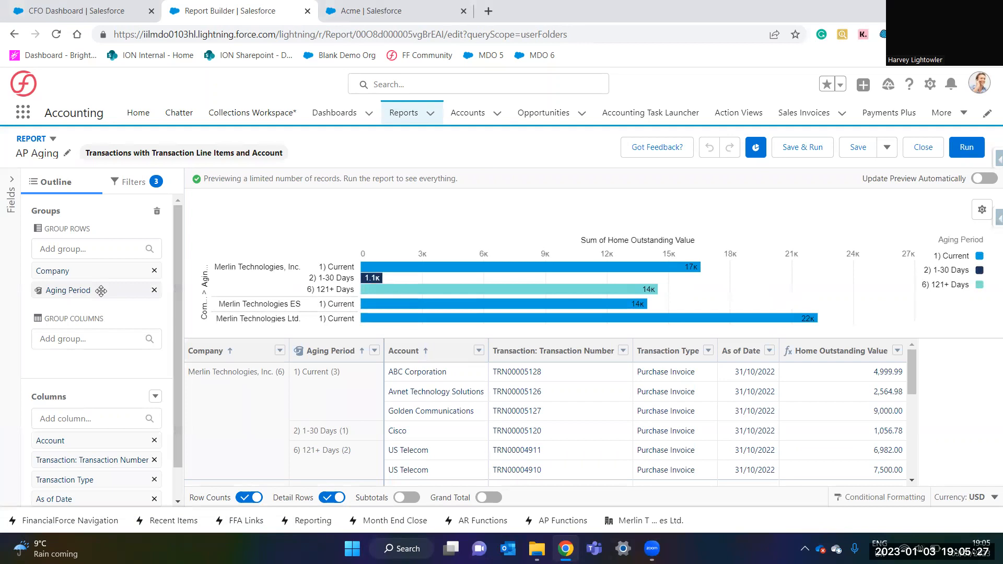
pyautogui.moveTo(102, 291); pyautogui.dragTo(99, 361)
pyautogui.moveTo(98, 270); pyautogui.dragTo(99, 345)
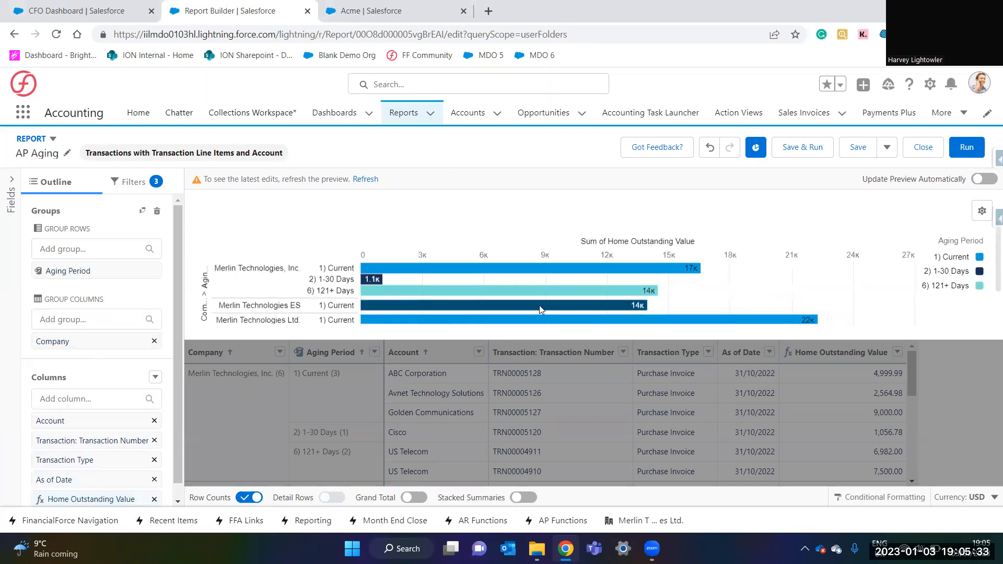
# - Add a report filter on the transaction's Company field with the operator contains and the value inc
pyautogui.click(128, 182)
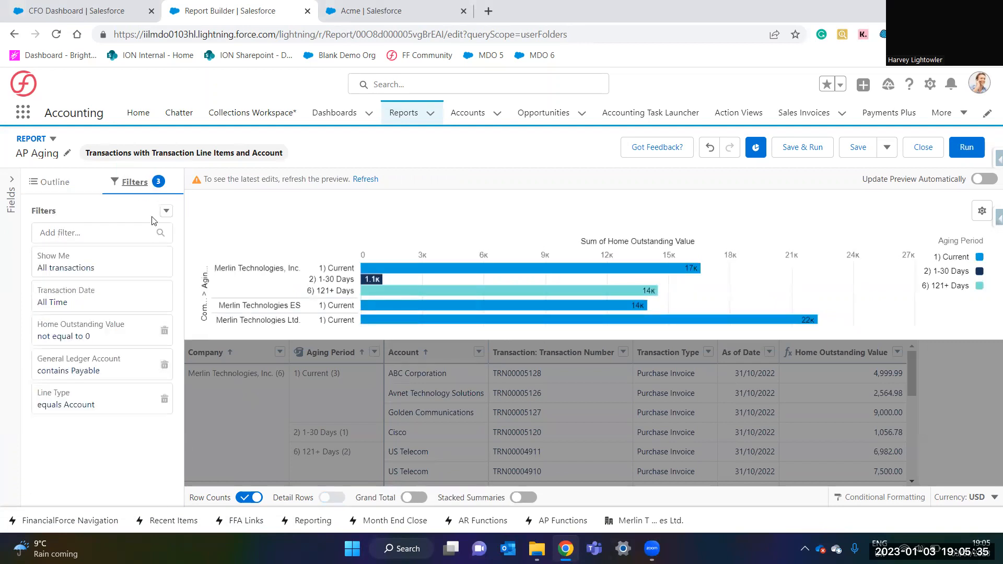
pyautogui.click(119, 233)
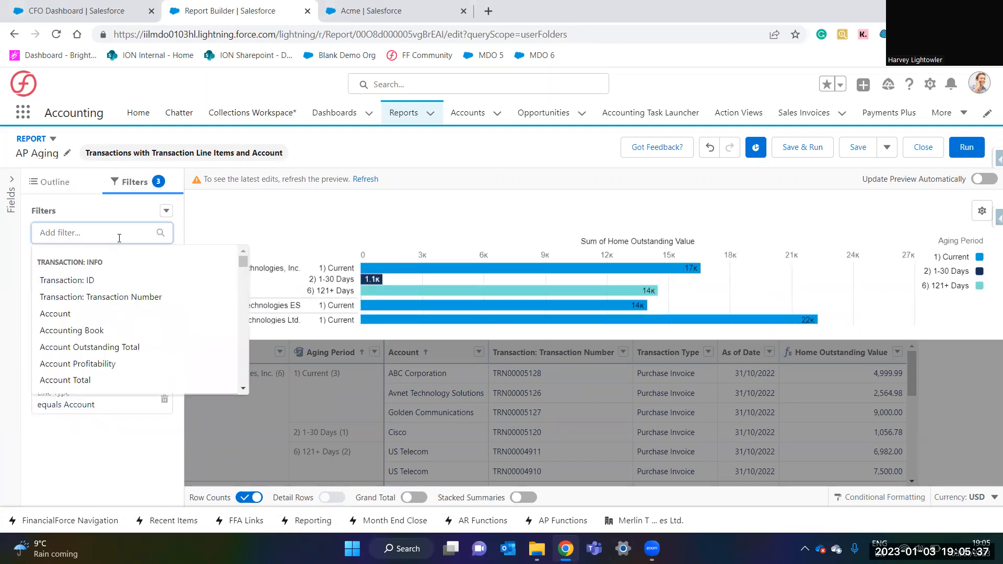
pyautogui.write('company')
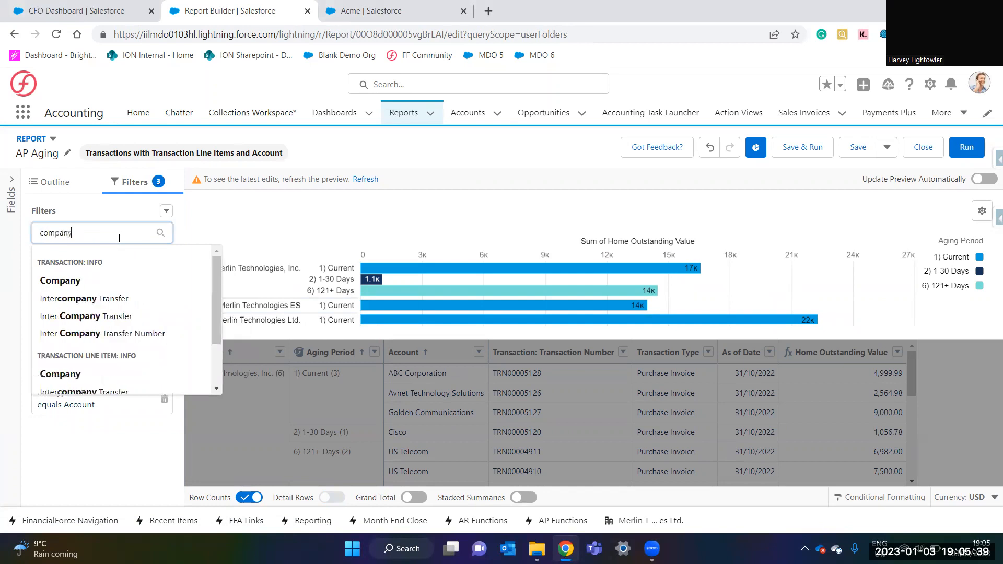
pyautogui.click(125, 282)
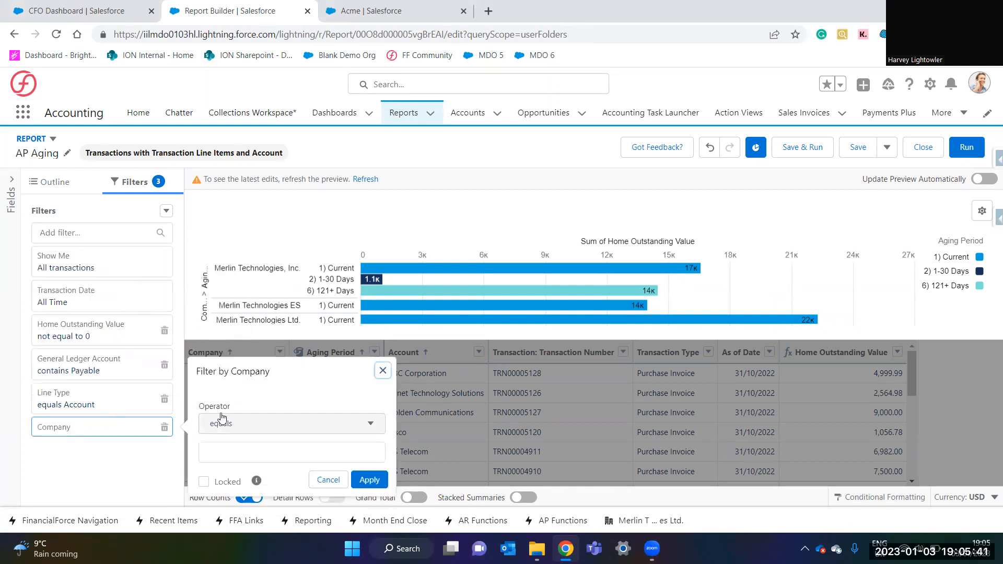
pyautogui.click(249, 449)
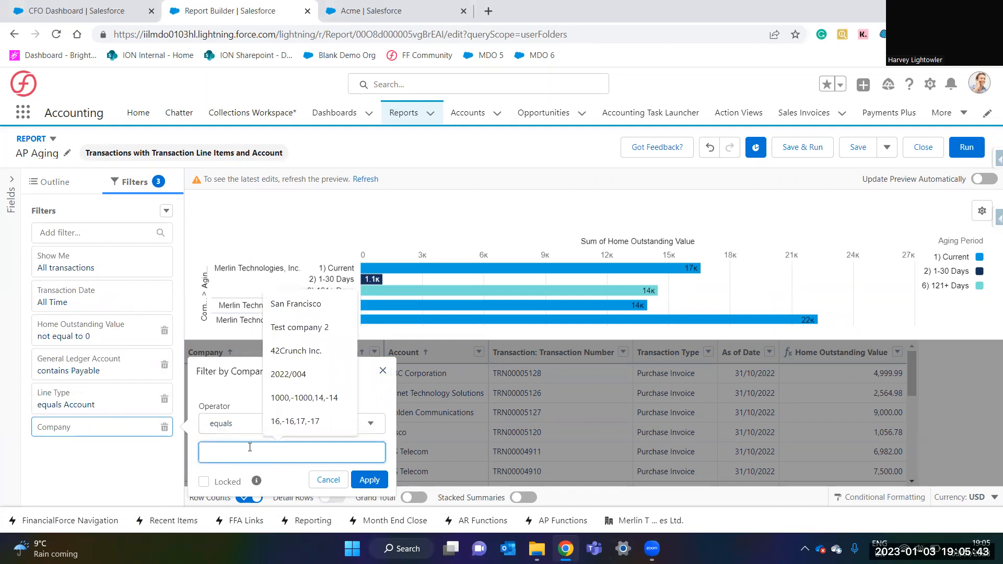
pyautogui.click(261, 424)
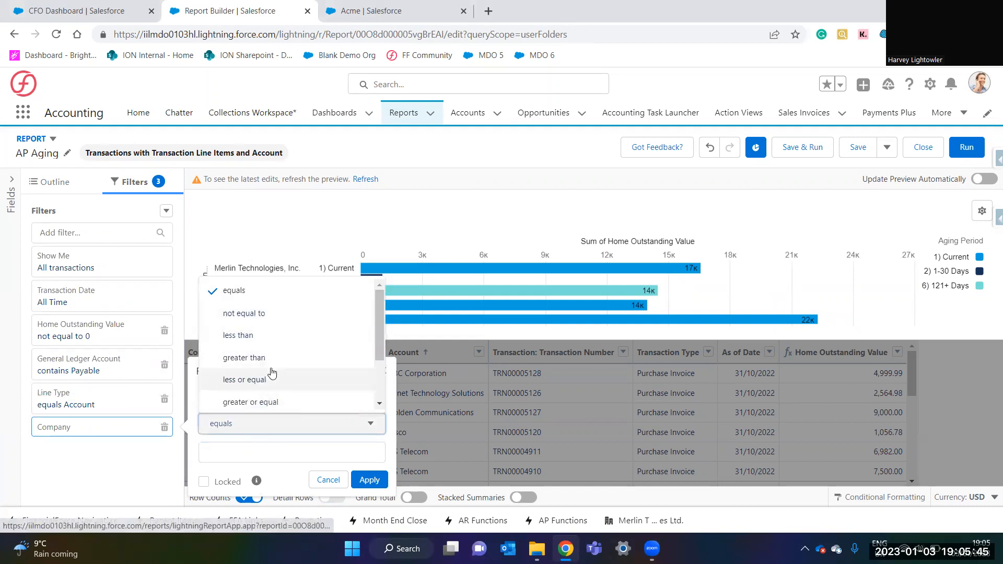
pyautogui.scroll(-2, 262, 351)
pyautogui.click(245, 354)
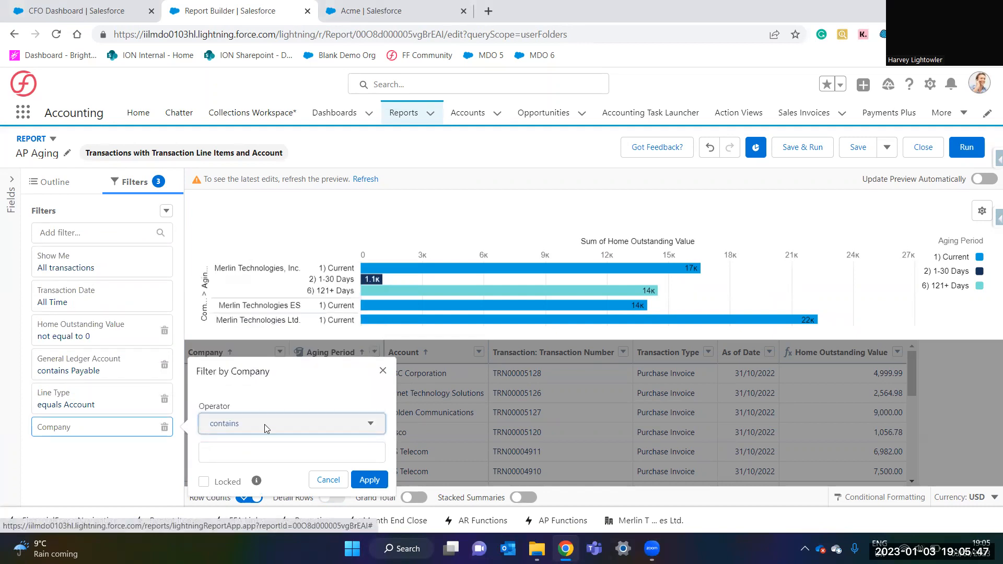
pyautogui.click(262, 452)
pyautogui.write('inc')
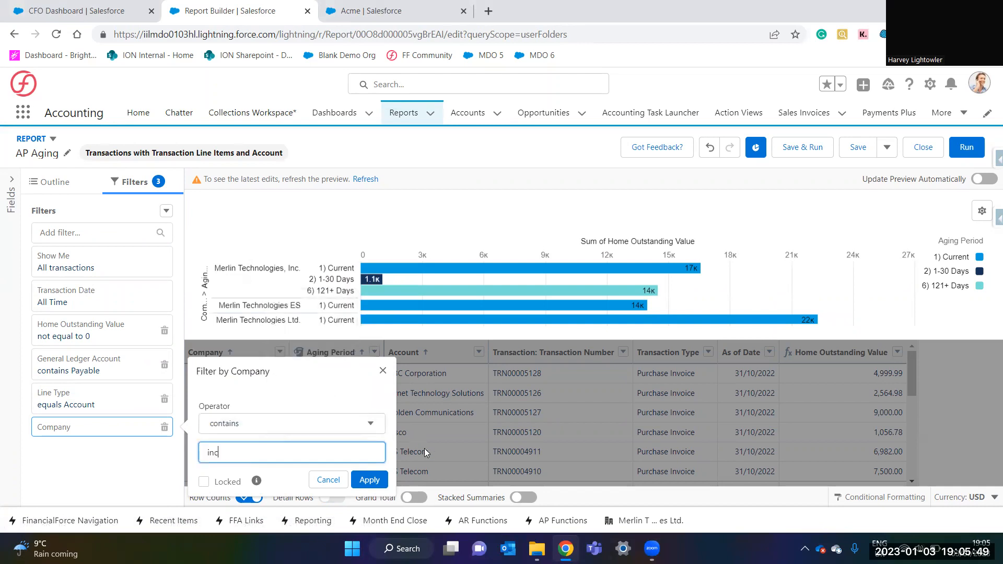
pyautogui.click(370, 480)
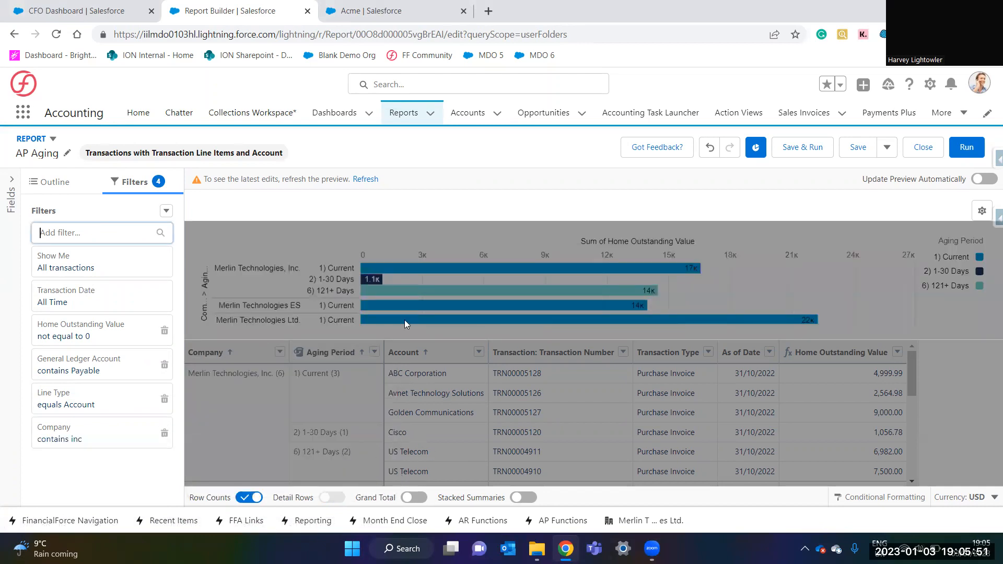
# - Turn on automatic preview updates to check the regrouped report, and close the report, discarding its changes
pyautogui.click(982, 179)
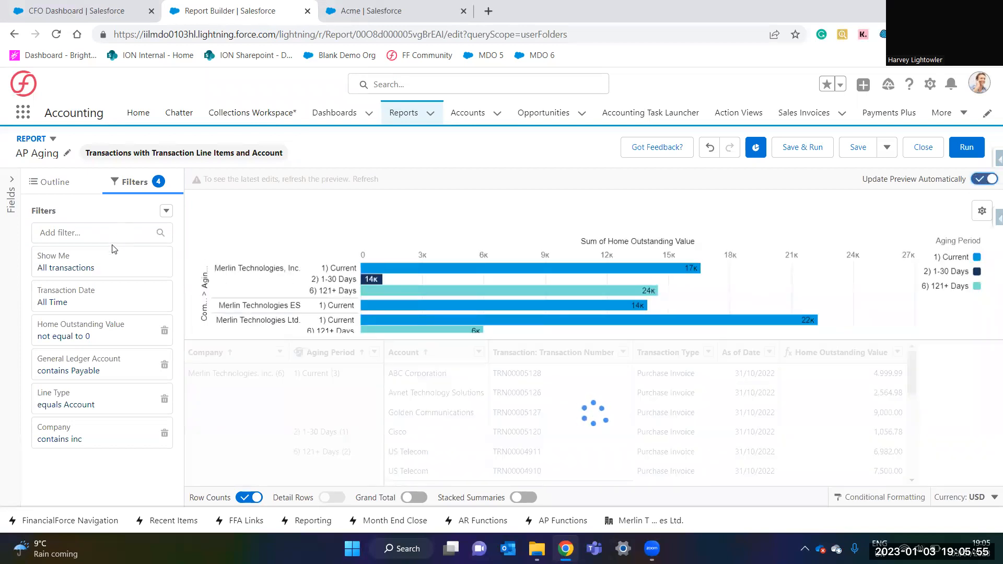
pyautogui.click(67, 189)
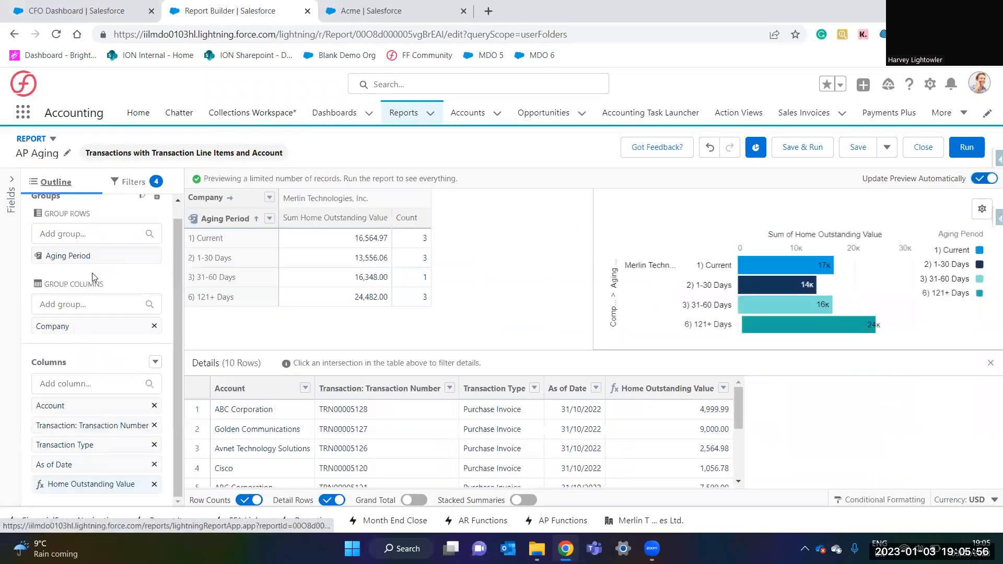
pyautogui.click(94, 383)
pyautogui.click(833, 408)
pyautogui.click(919, 148)
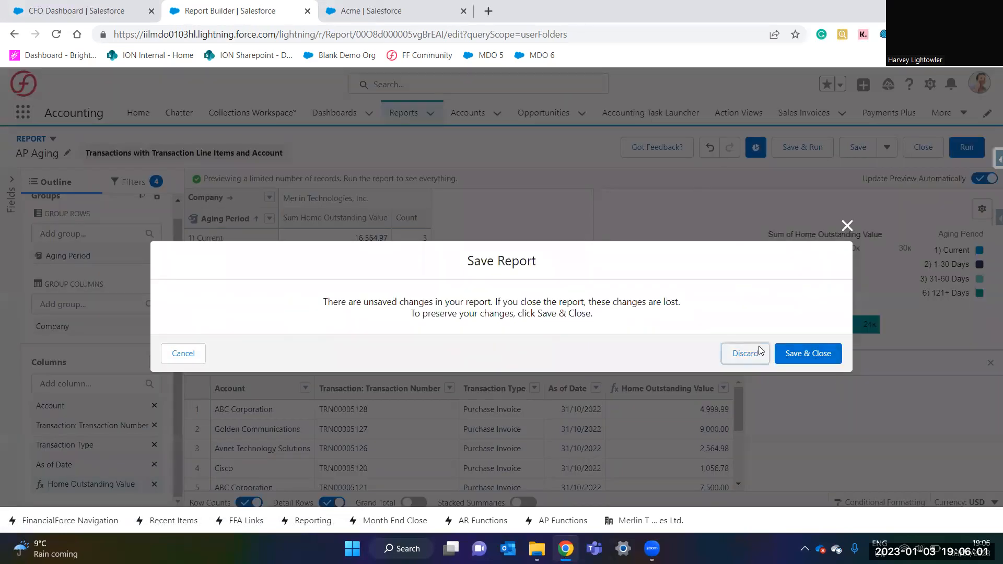
pyautogui.click(760, 353)
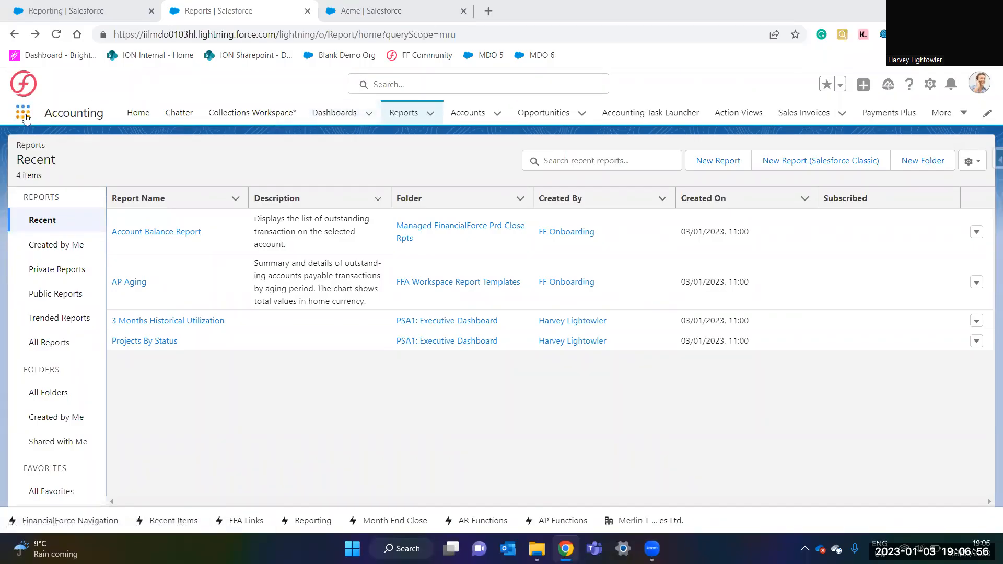
# - Switch to the Reporting app and look through the report definitions available in the Reporting Generator
pyautogui.click(24, 115)
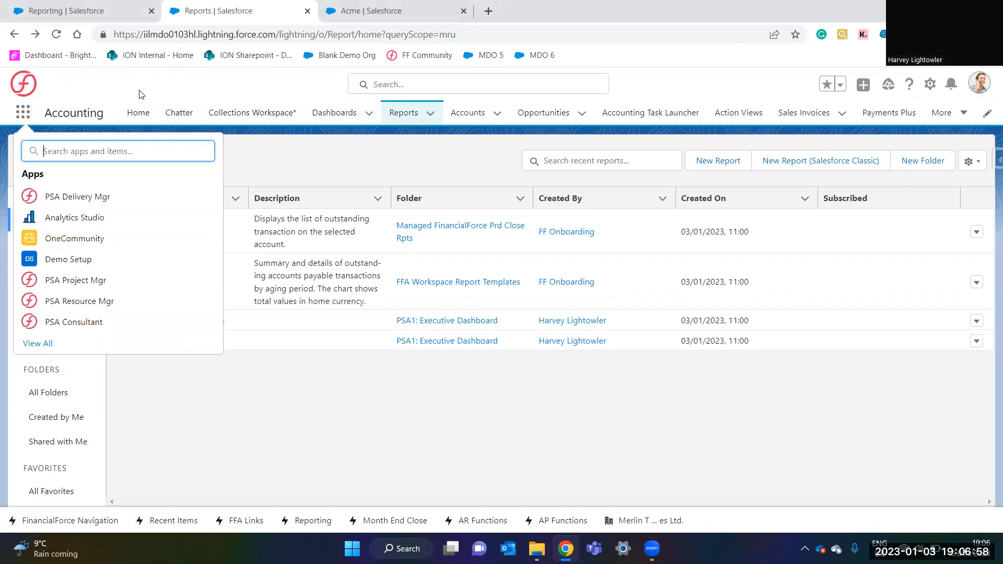
pyautogui.write('report')
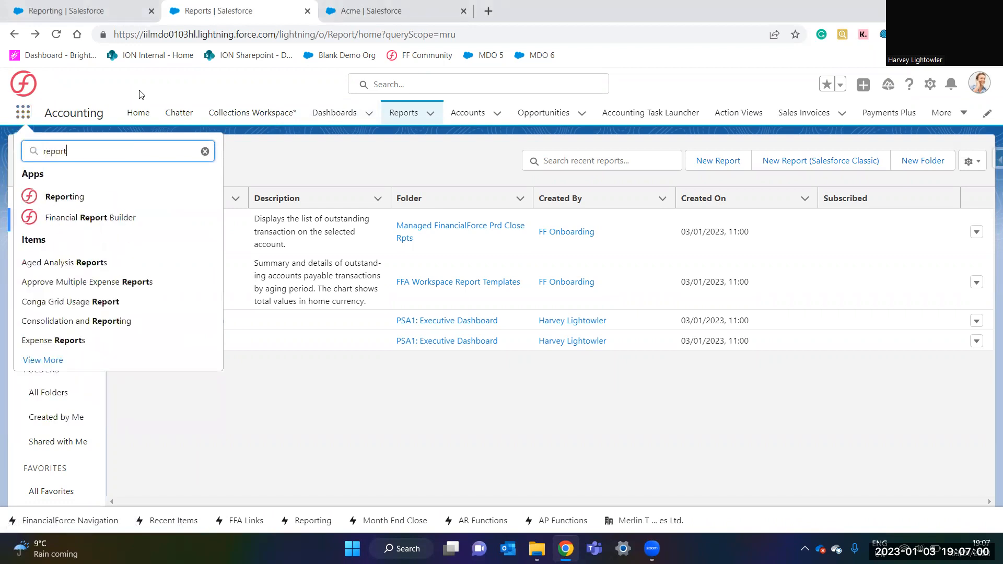
pyautogui.write('ing')
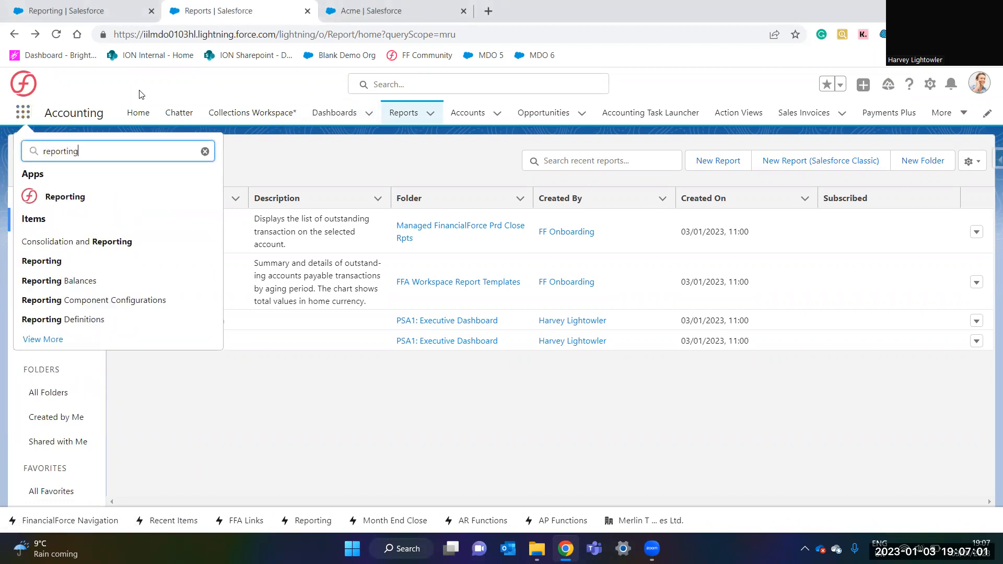
pyautogui.click(86, 200)
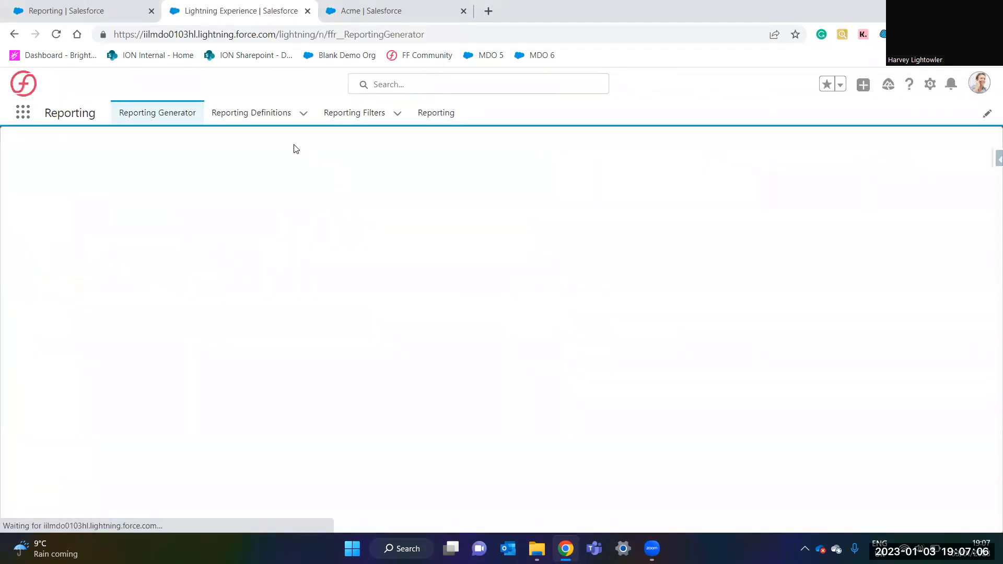
pyautogui.scroll(-10, 209, 261)
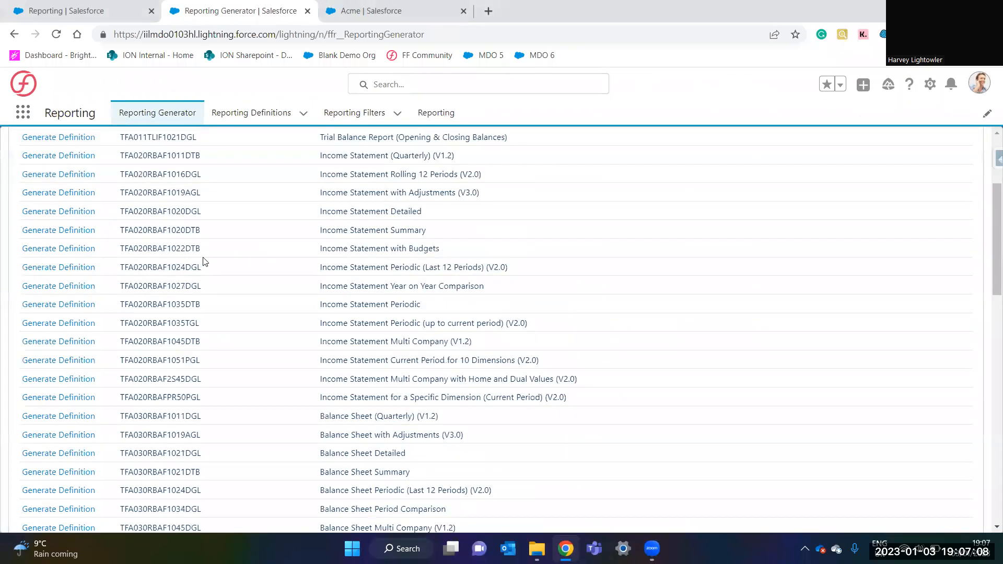
# - Review the remaining income statement, balance sheet and S2S report definitions through to the end of the Reporting Generator list
pyautogui.scroll(-10, 233, 272)
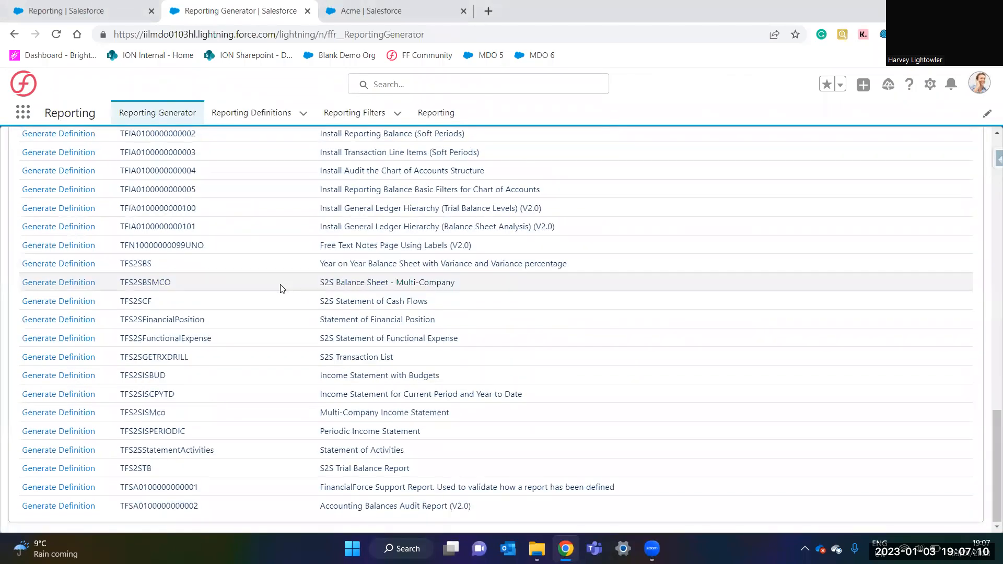
pyautogui.scroll(3, 282, 282)
pyautogui.scroll(15, 290, 269)
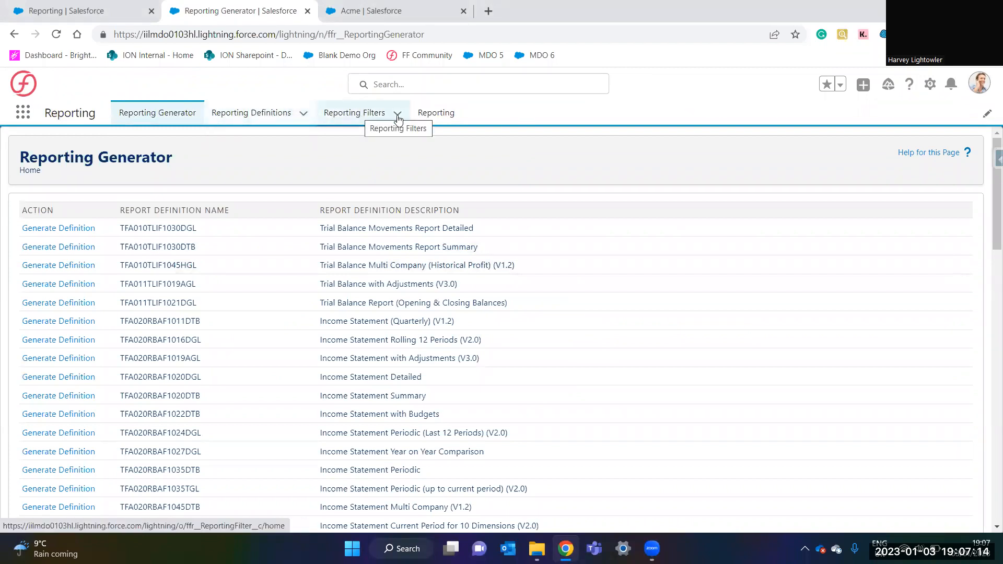
# - Run the Balance Sheet Detail reporting definition for the company Merlin Technologies Ltd. and view the resulting report
pyautogui.click(427, 116)
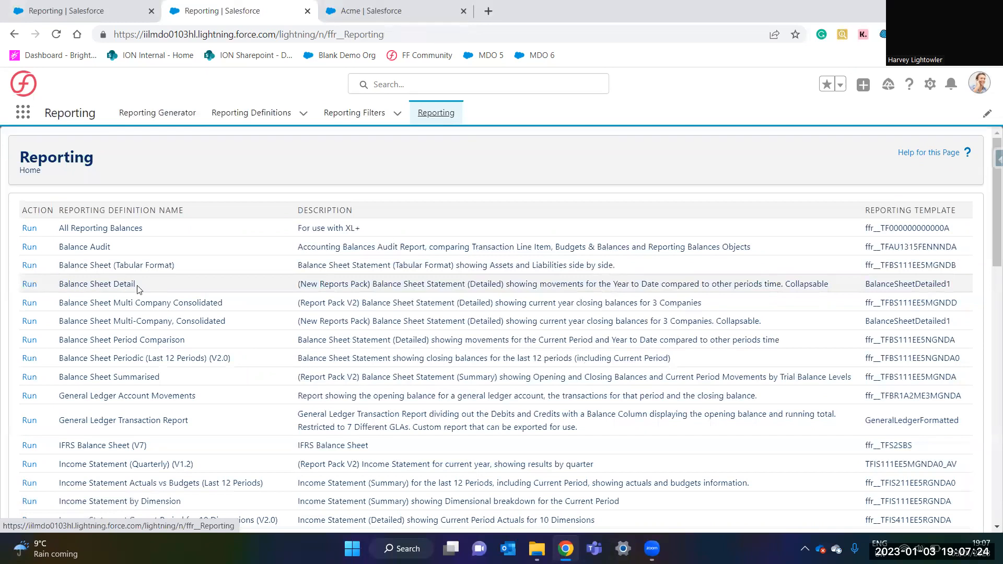
pyautogui.click(30, 284)
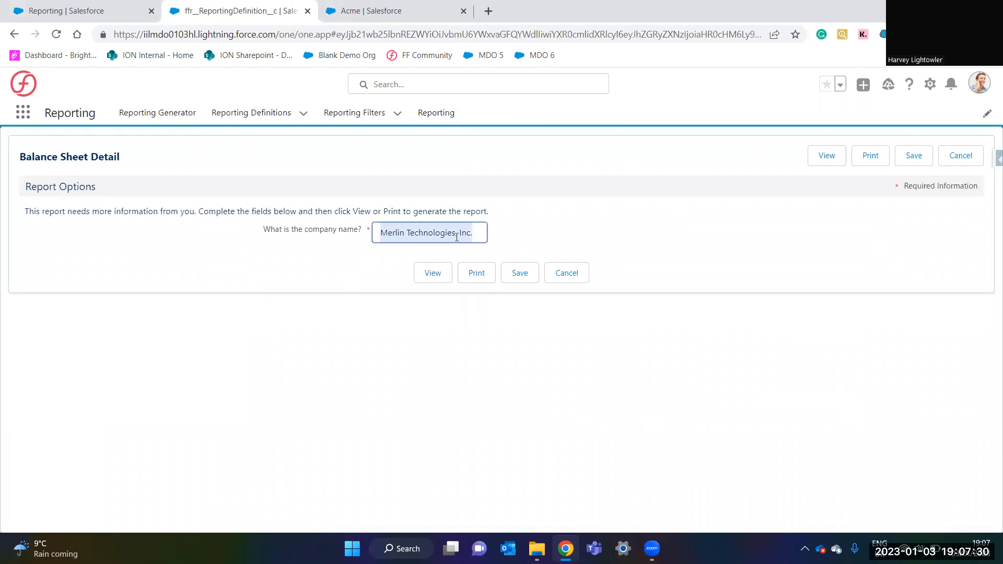
pyautogui.write('Merlin Technologies Ltd.')
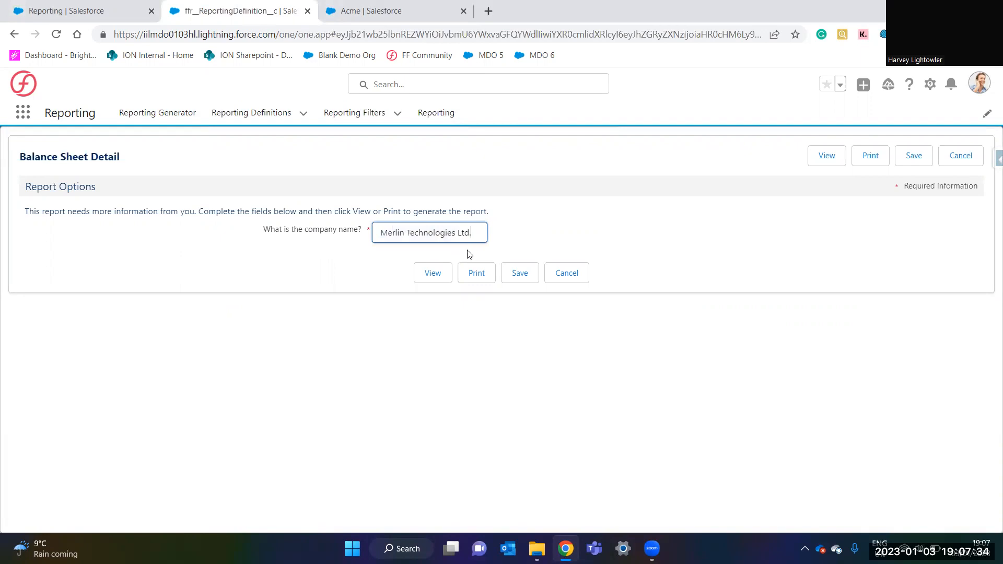
pyautogui.click(429, 274)
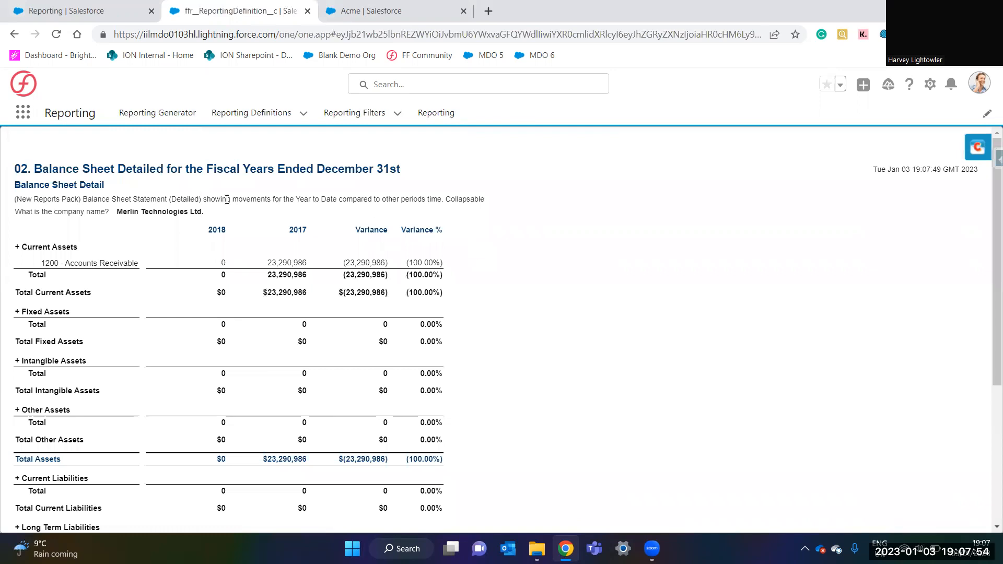
# - Examine the generated balance sheet from assets through to total liabilities and equity, and check the company name in its header
pyautogui.scroll(-1, 230, 193)
pyautogui.scroll(-2, 353, 218)
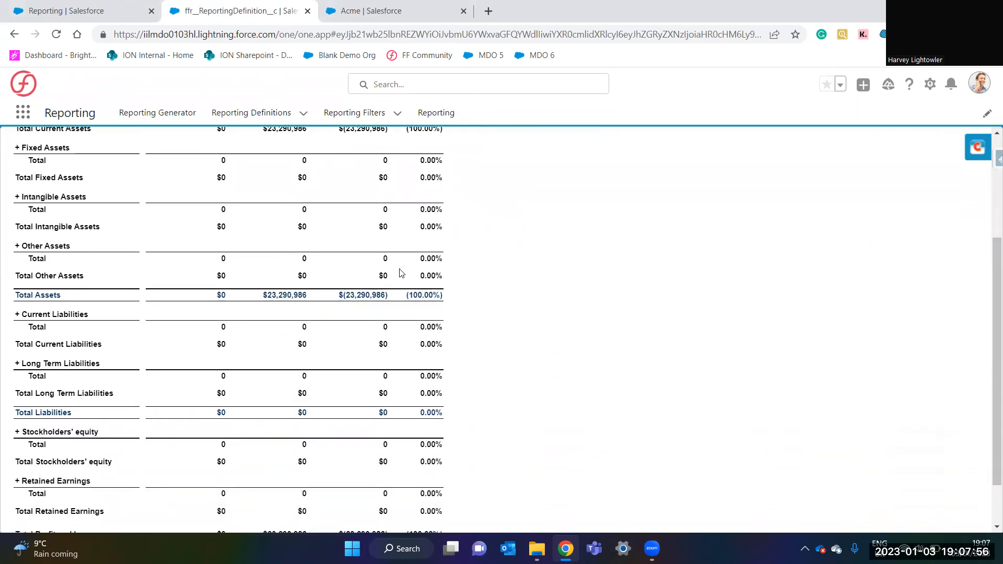
pyautogui.scroll(-1, 401, 313)
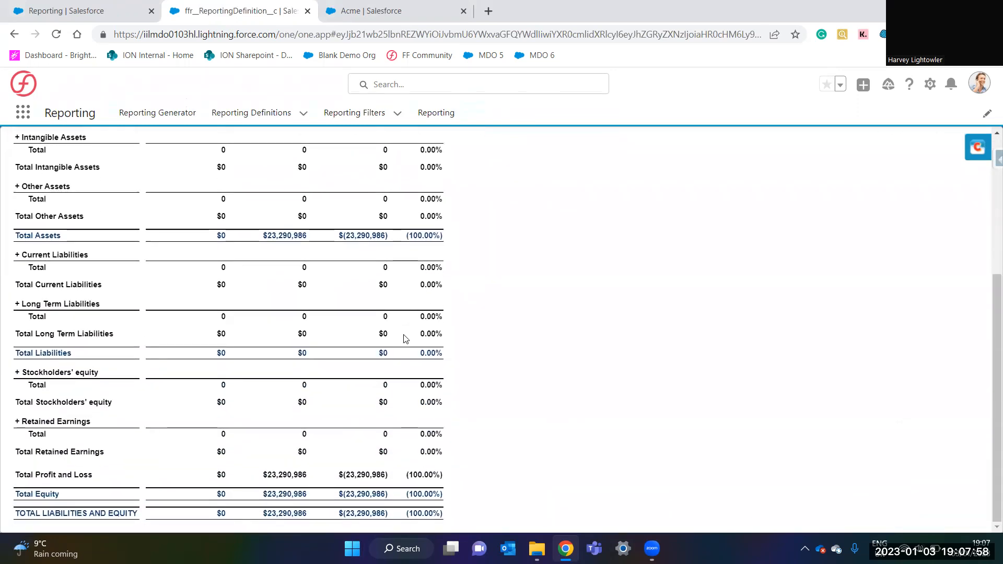
pyautogui.scroll(3, 528, 311)
pyautogui.moveTo(237, 211); pyautogui.dragTo(452, 207)
pyautogui.moveTo(256, 189); pyautogui.dragTo(121, 180)
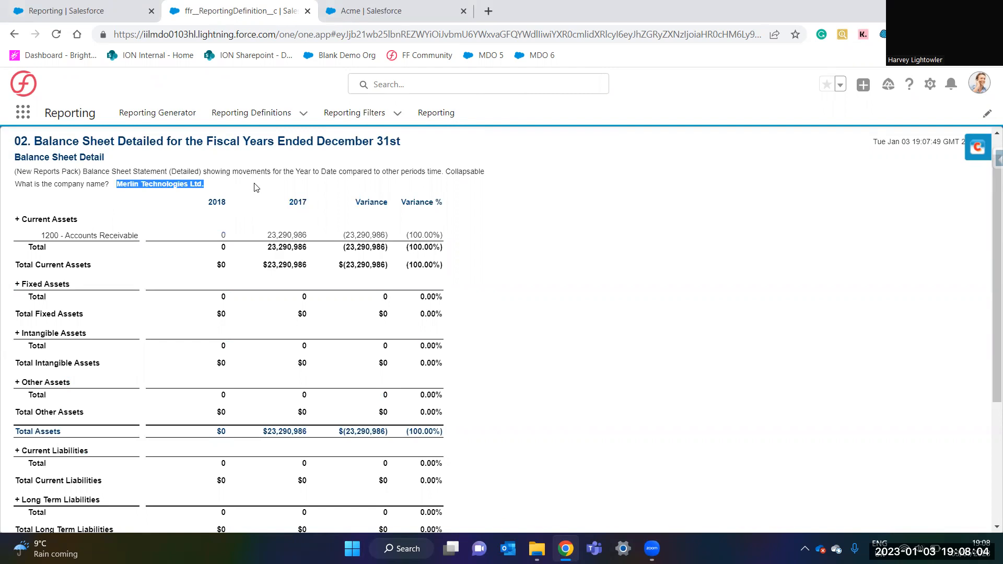
pyautogui.click(250, 185)
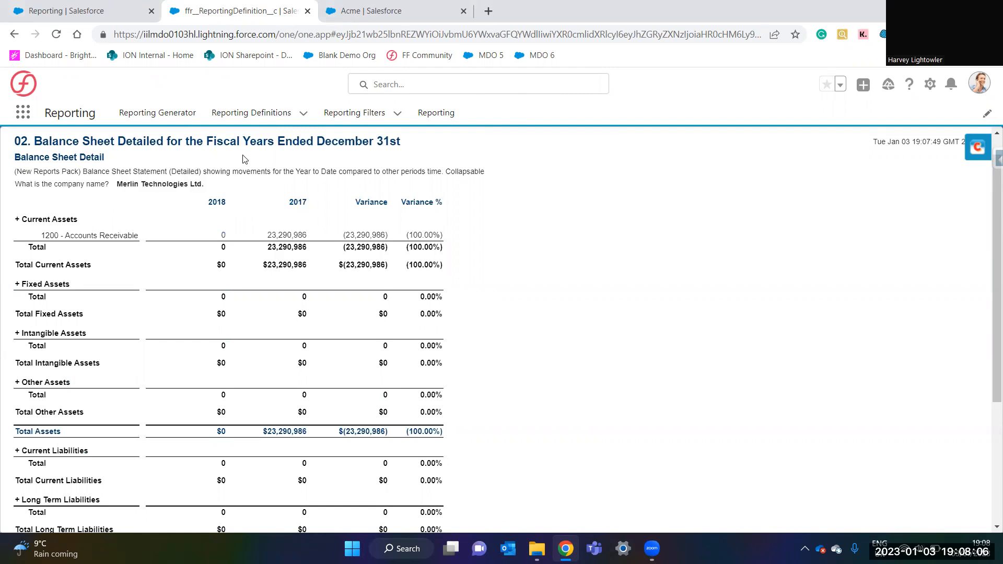